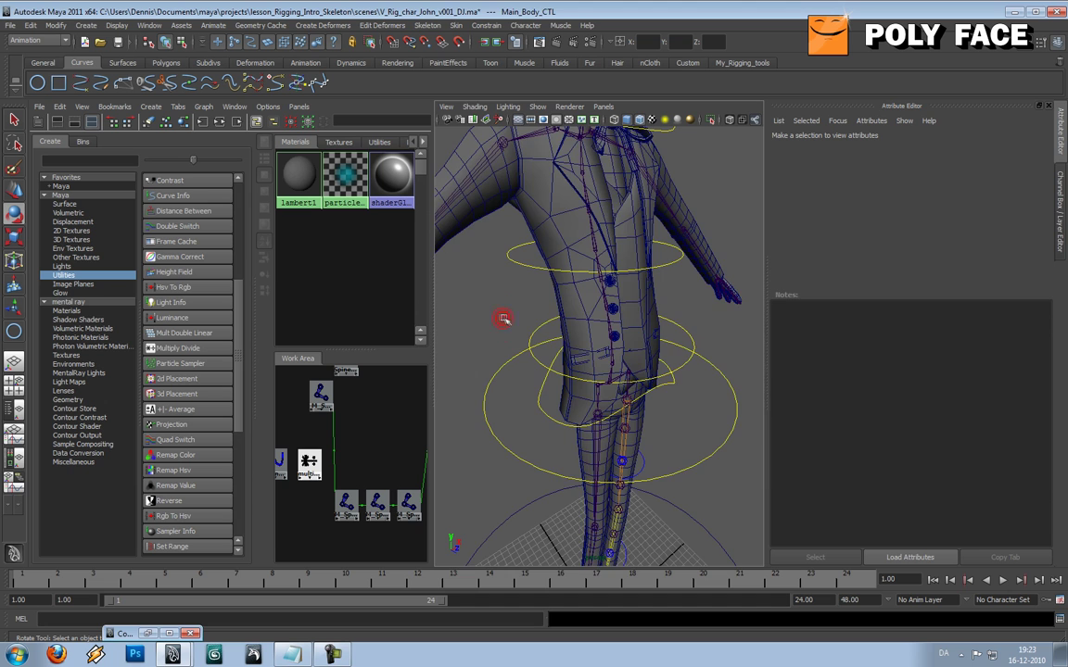
# Select the Spine_02_CTL chest control, try rotating it, and undo the rotation
pyautogui.scroll(-5, 503, 317)
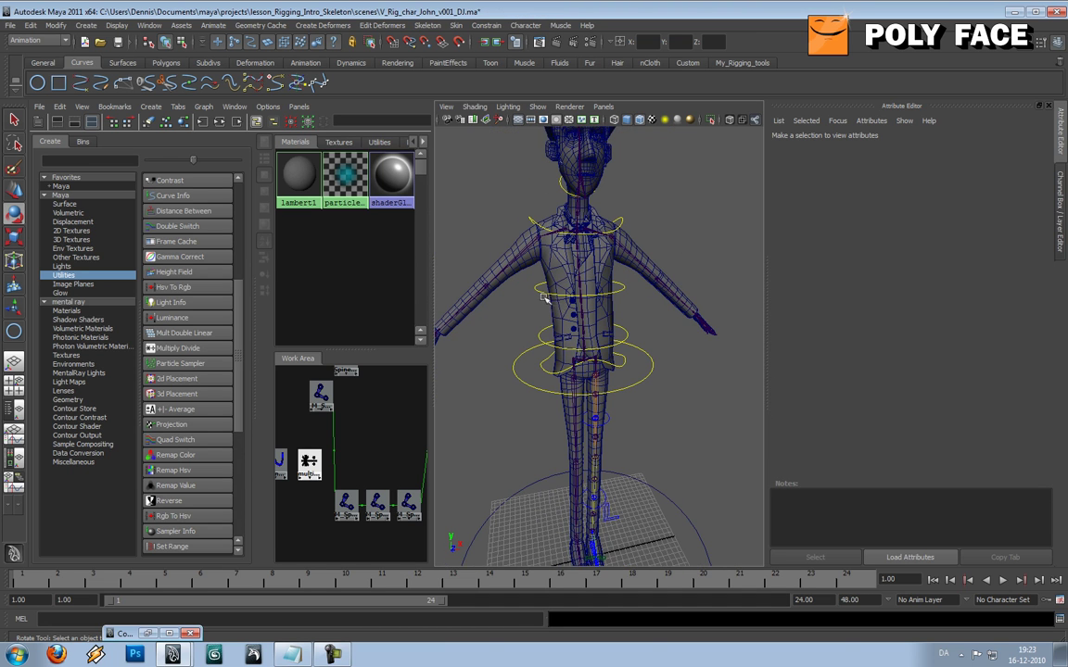
pyautogui.click(542, 293)
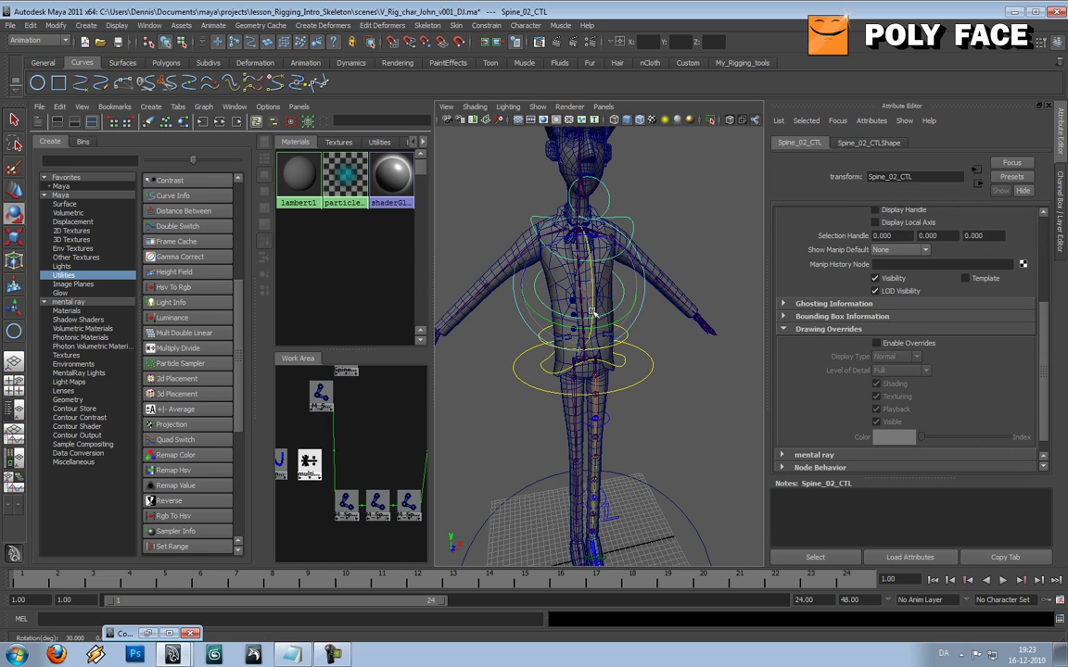
pyautogui.press('z')
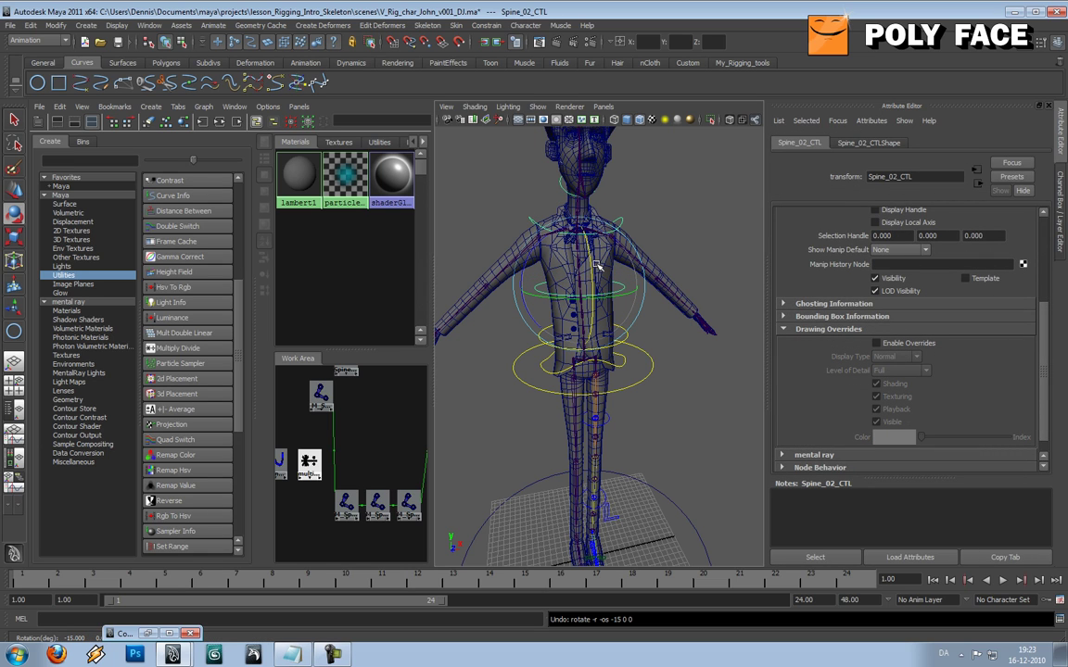
# Add the joints M_Spine_06_JNT, M_Spine_07_JNT and M_Spine_08_JNT to the Spine_02_CTL selection and graph their connections in the Hypershade work area
pyautogui.scroll(6, 598, 273)
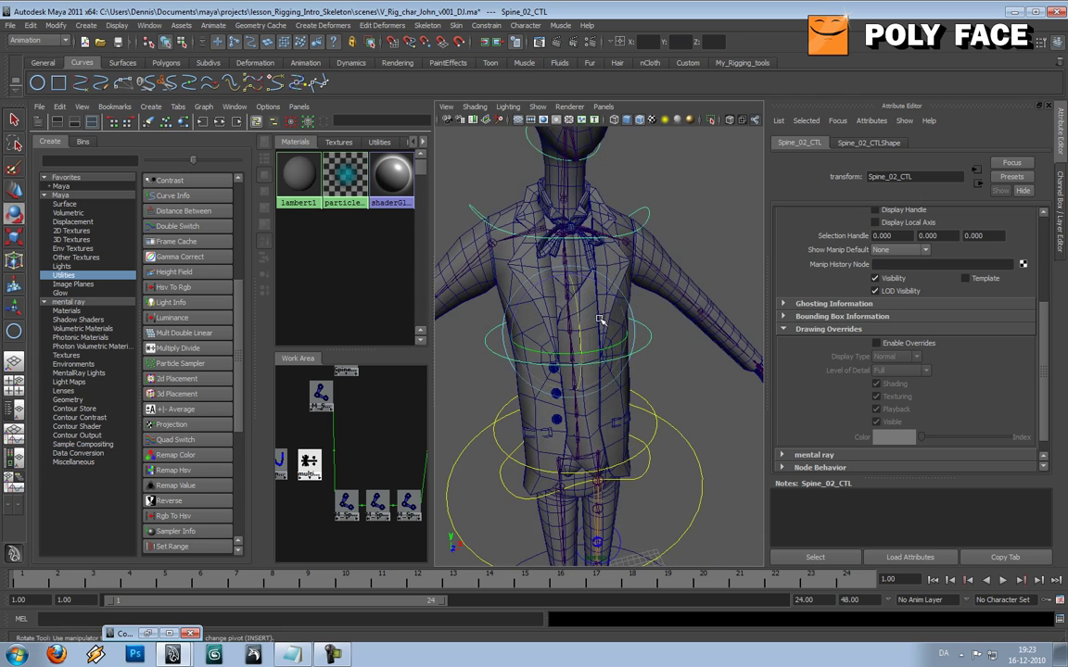
pyautogui.keyDown('alt'); pyautogui.moveTo(594, 308); pyautogui.dragTo(600, 334); pyautogui.keyUp('alt')
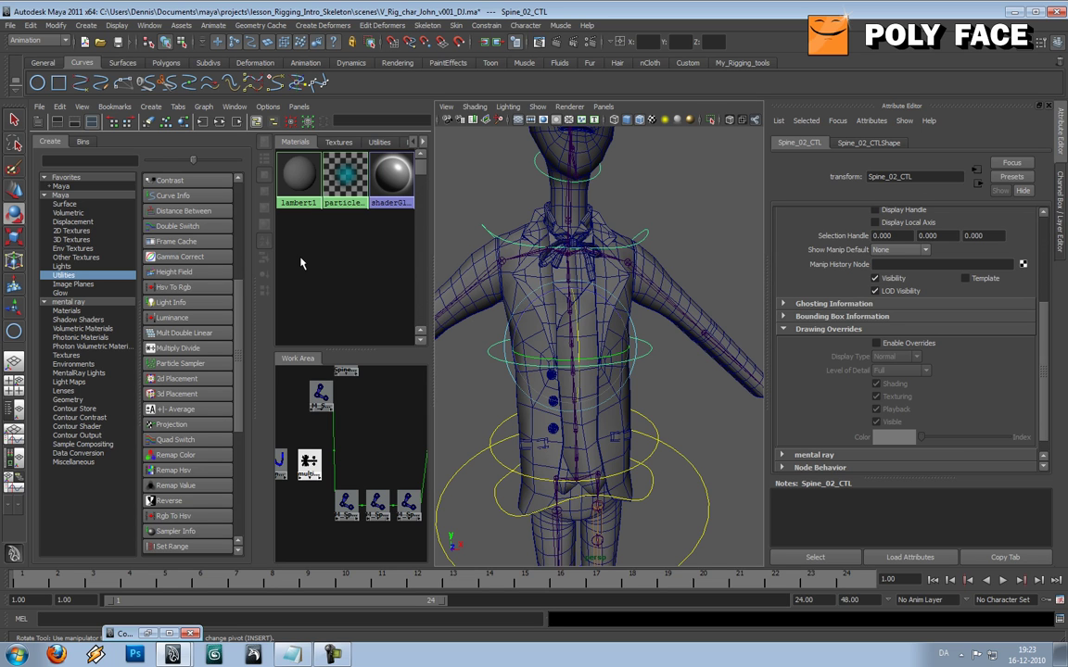
pyautogui.press('w')
pyautogui.scroll(4, 585, 318)
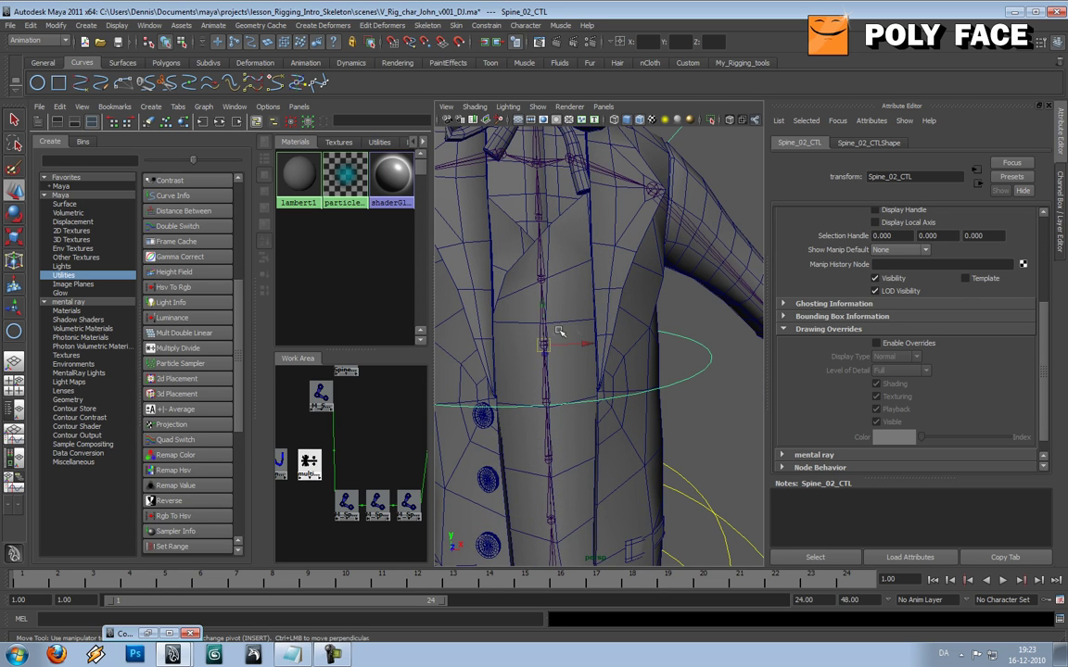
pyautogui.keyDown('alt'); pyautogui.moveTo(608, 325); pyautogui.dragTo(552, 322); pyautogui.keyUp('alt')
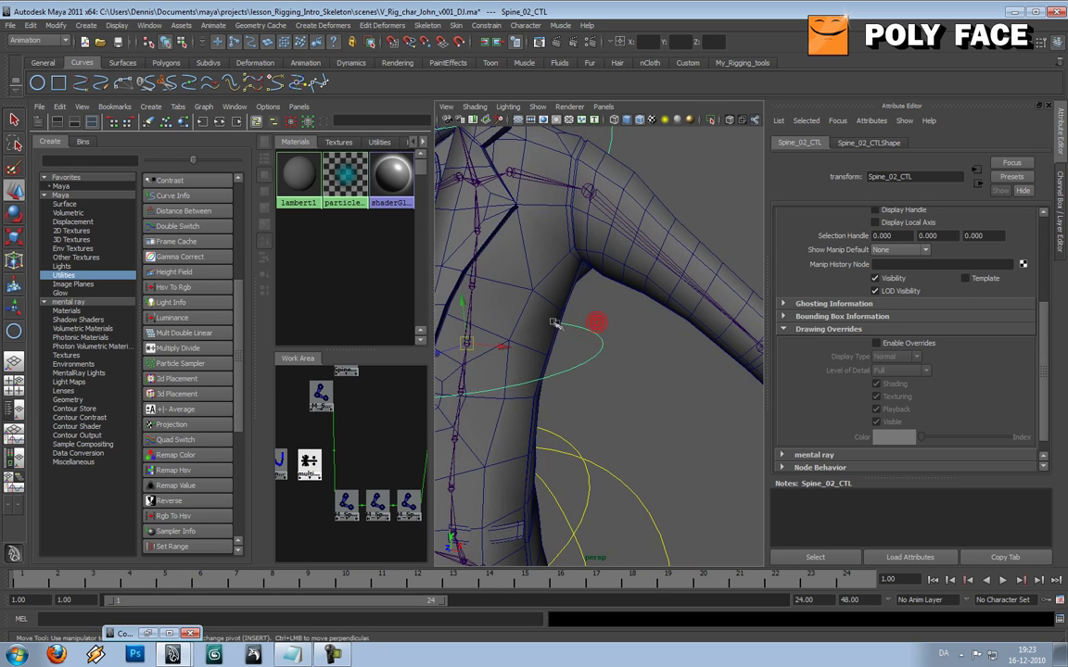
pyautogui.click(471, 295)
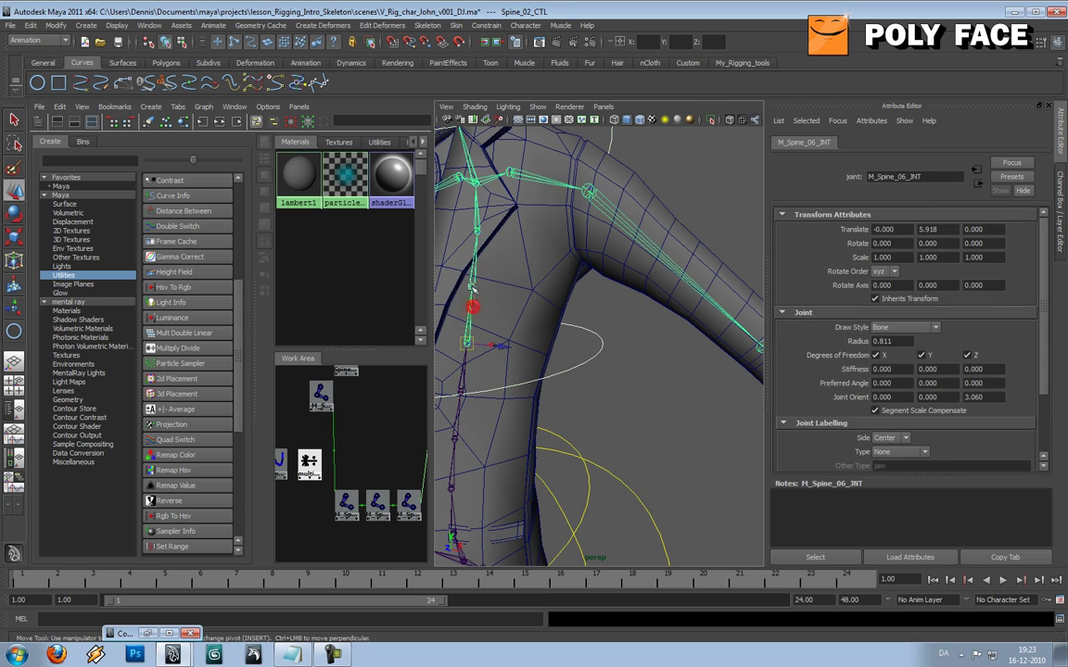
pyautogui.click(478, 210)
pyautogui.keyDown('alt'); pyautogui.moveTo(519, 271); pyautogui.dragTo(453, 259, button='right'); pyautogui.keyUp('alt')
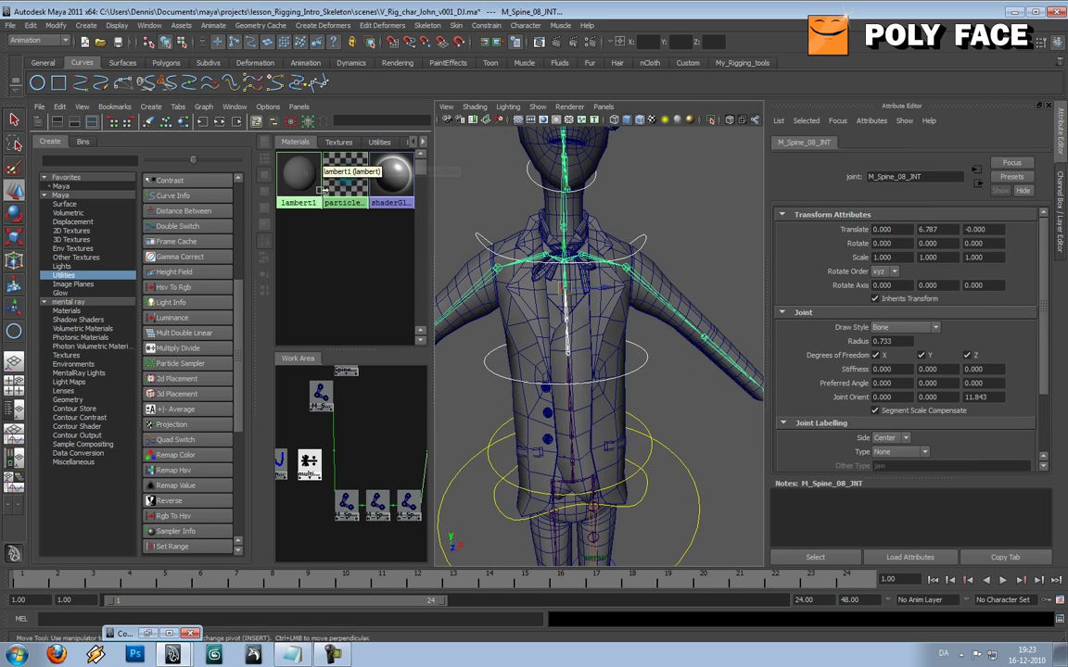
pyautogui.click(217, 122)
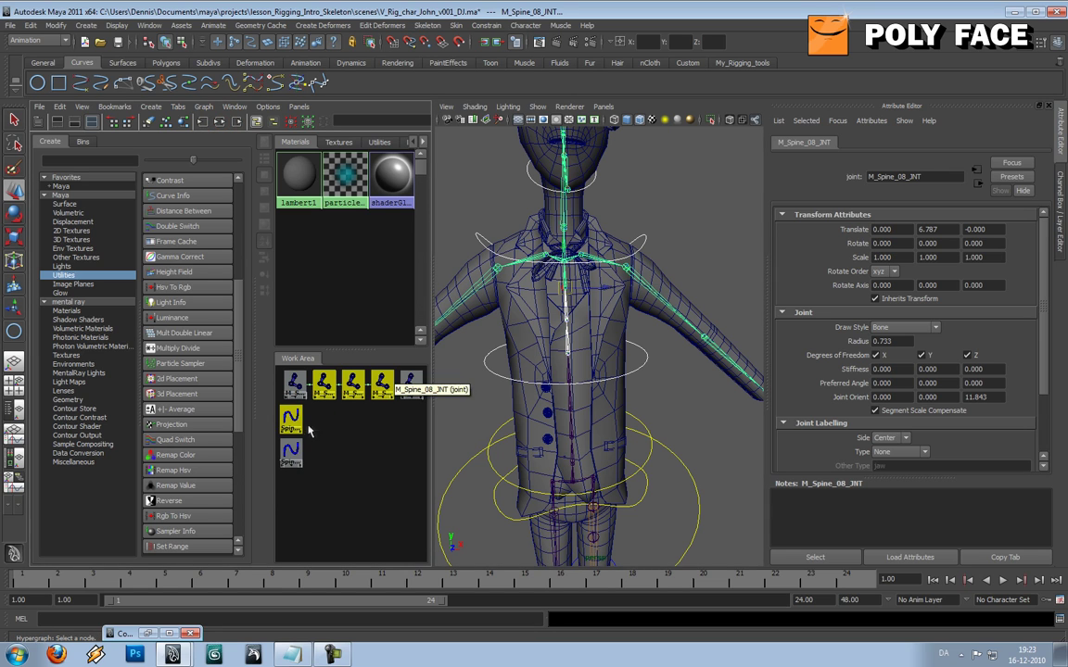
# Set the three spine joint nodes and Spine_02_CTL apart in the work area and add a Multiply Divide node beside the control
pyautogui.moveTo(324, 384); pyautogui.dragTo(350, 496)
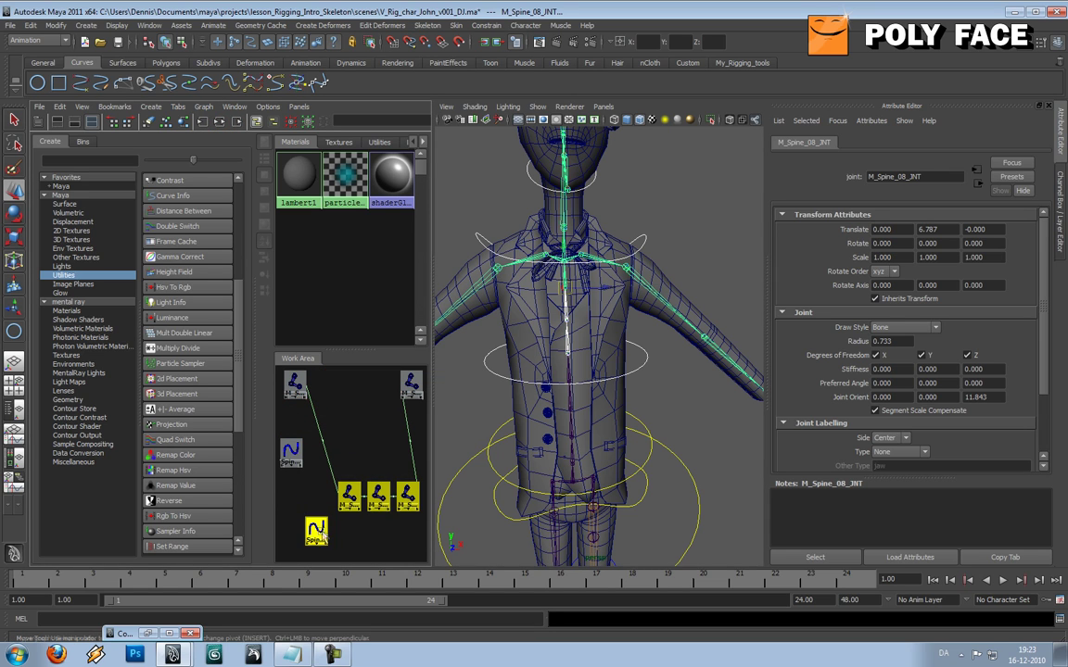
pyautogui.click(363, 400)
pyautogui.keyDown('alt'); pyautogui.moveTo(367, 451); pyautogui.dragTo(359, 396, button='middle'); pyautogui.keyUp('alt')
pyautogui.moveTo(315, 467); pyautogui.dragTo(312, 462)
pyautogui.click(178, 348)
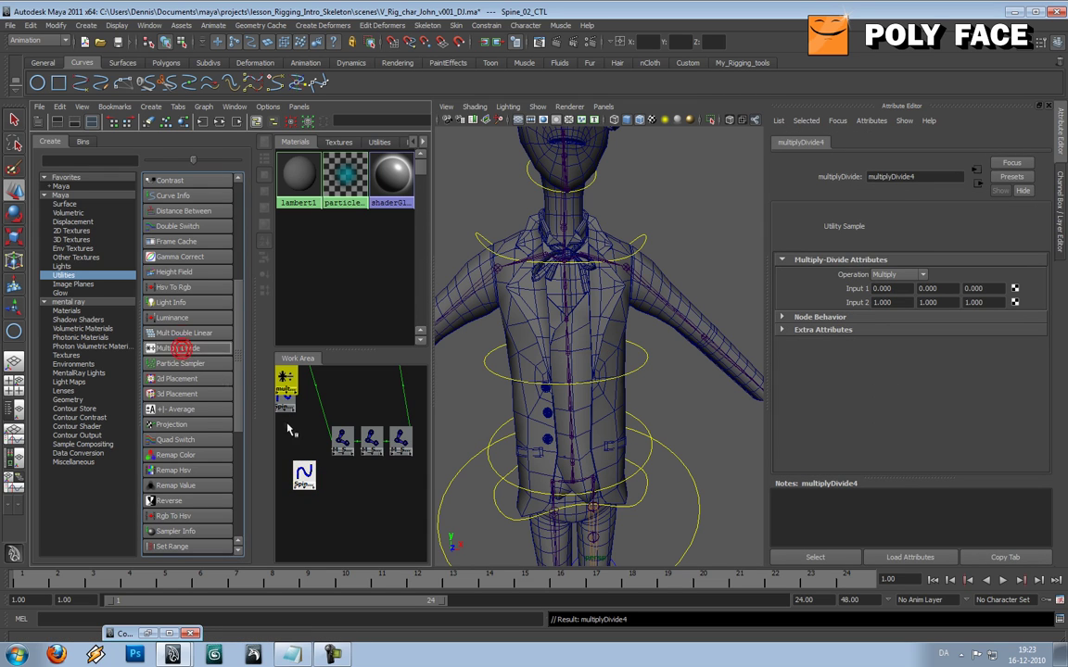
pyautogui.moveTo(284, 383); pyautogui.dragTo(347, 480)
# Open a custom connection from Spine_02_CTL to the new Multiply Divide node and connect rotateX to input1X
pyautogui.click(304, 476)
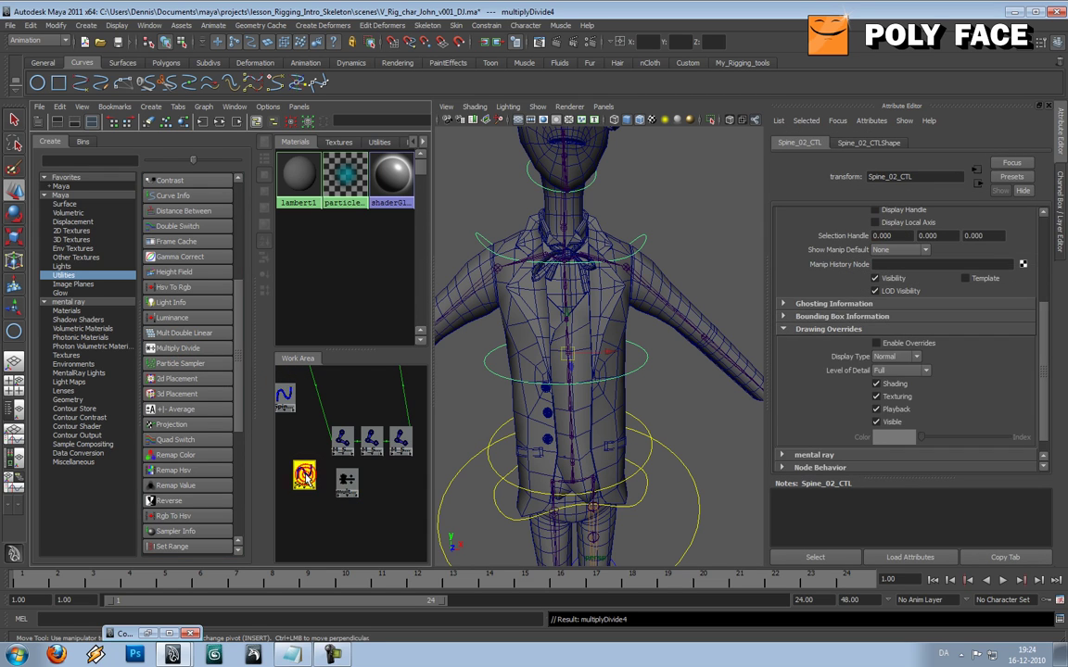
pyautogui.moveTo(304, 476); pyautogui.dragTo(348, 482, button='middle')
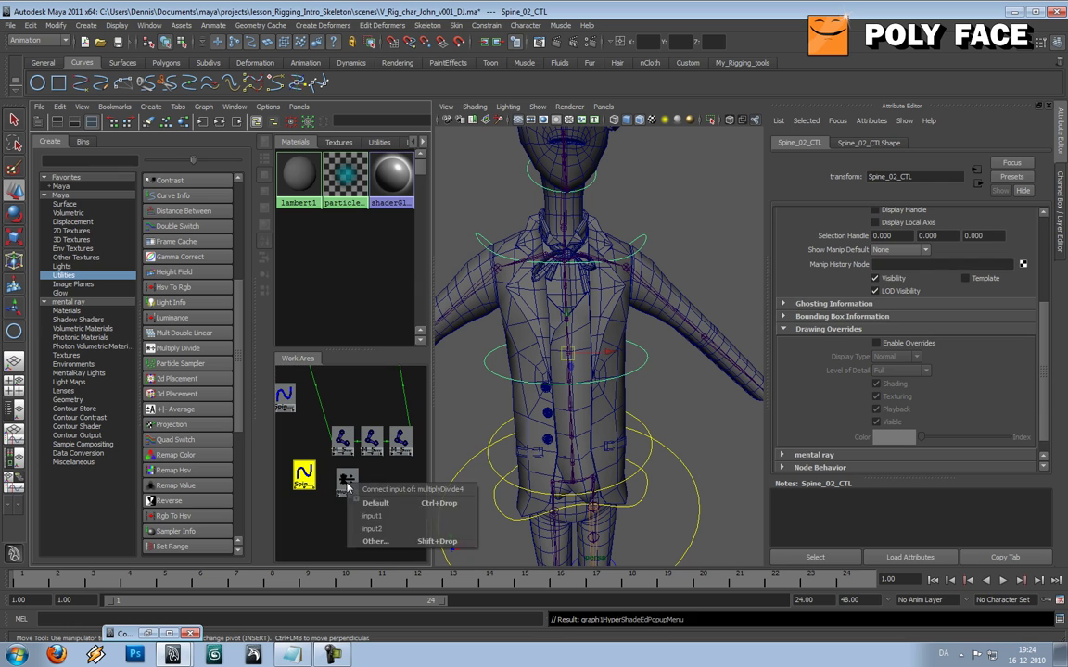
pyautogui.click(374, 542)
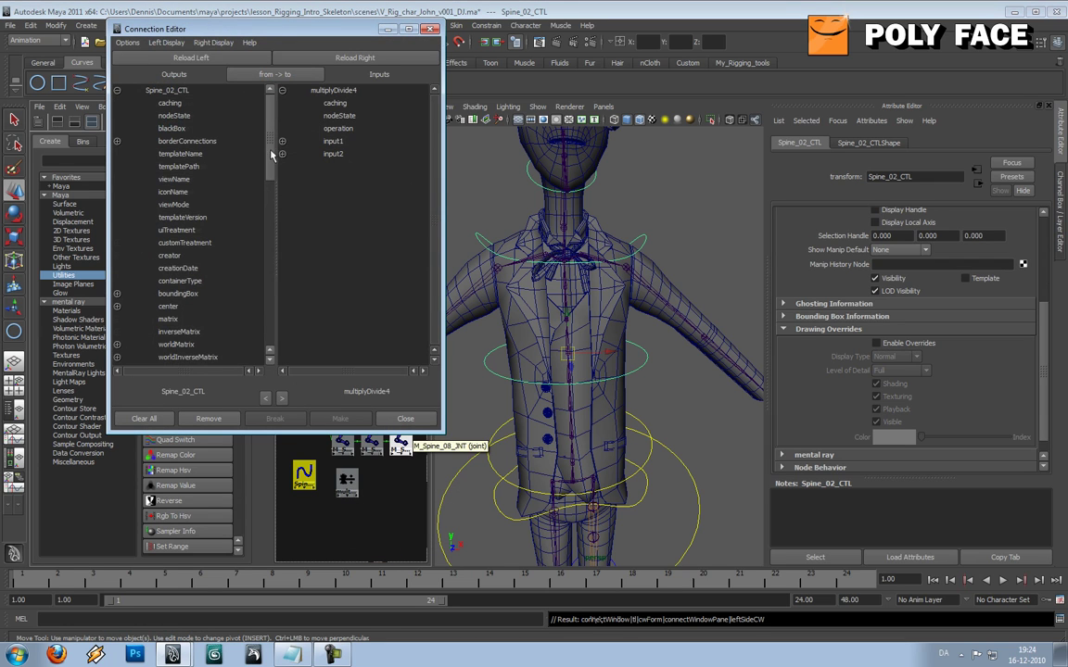
pyautogui.moveTo(271, 149); pyautogui.dragTo(279, 383)
pyautogui.moveTo(269, 290); pyautogui.dragTo(277, 233)
pyautogui.click(117, 281)
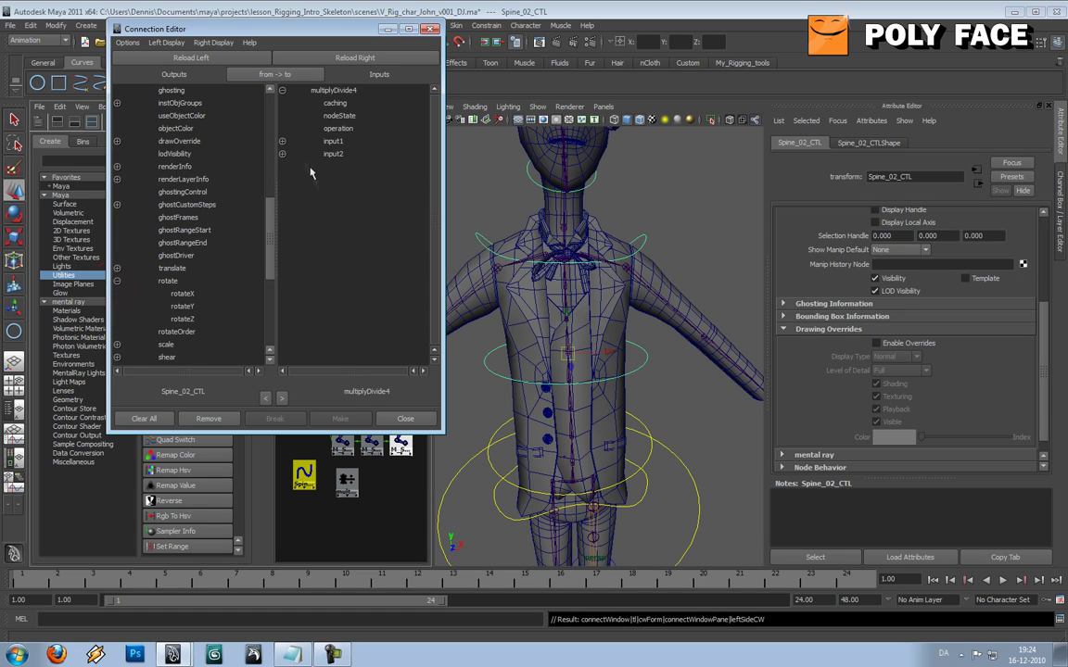
pyautogui.click(283, 142)
pyautogui.click(196, 293)
pyautogui.click(349, 154)
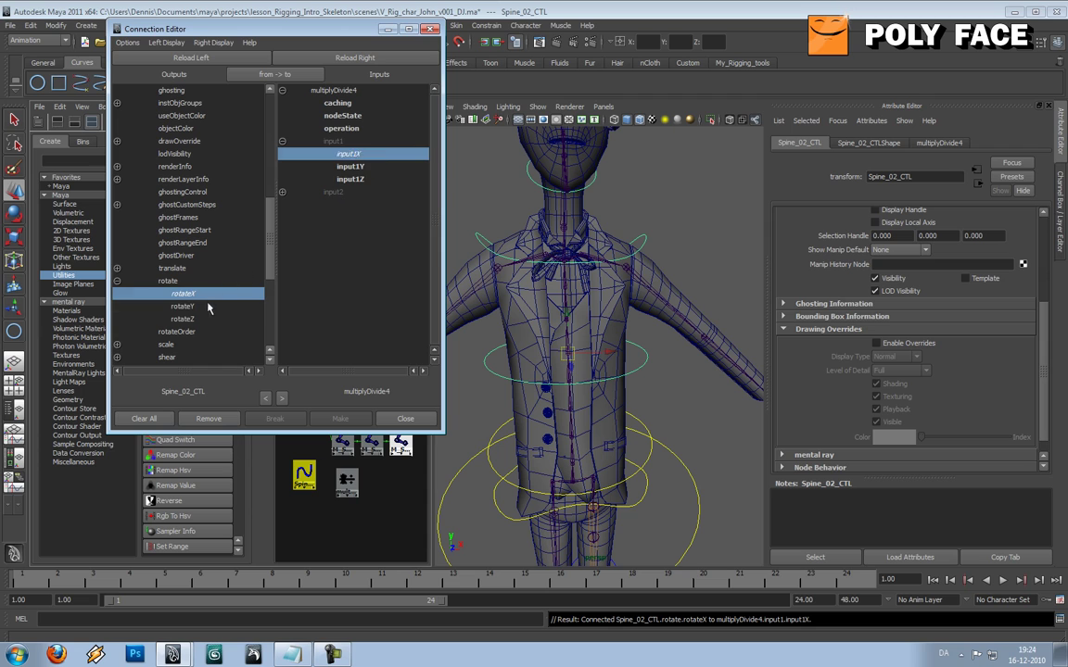
# Connect Spine_02_CTL's rotateY to input1Y and rotateZ to input1Z on the Multiply Divide node, and dismiss the Connection Editor
pyautogui.click(206, 306)
pyautogui.click(349, 166)
pyautogui.click(200, 319)
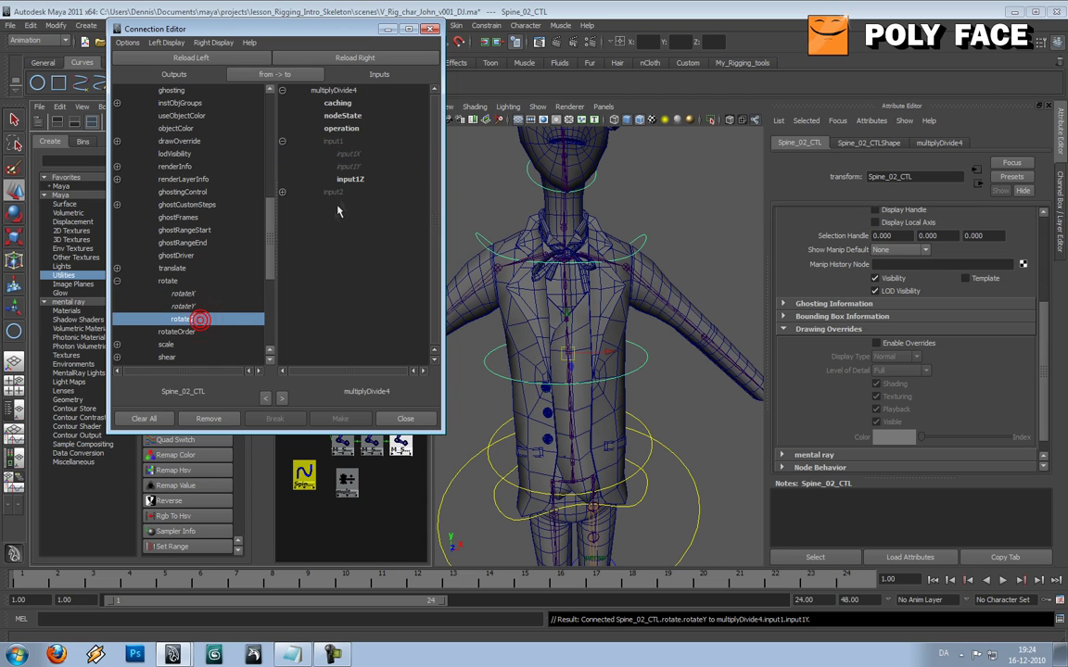
pyautogui.click(349, 179)
pyautogui.click(388, 28)
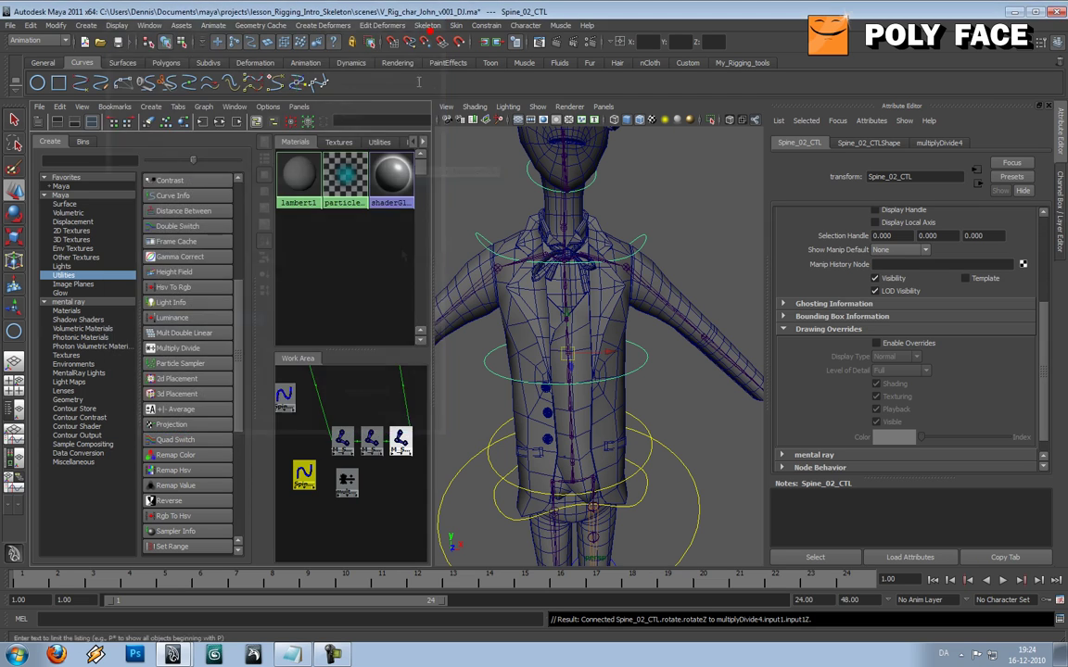
# Set the Multiply Divide node's Input 2 values to 0.33, 0.33 and -0.33
pyautogui.click(347, 478)
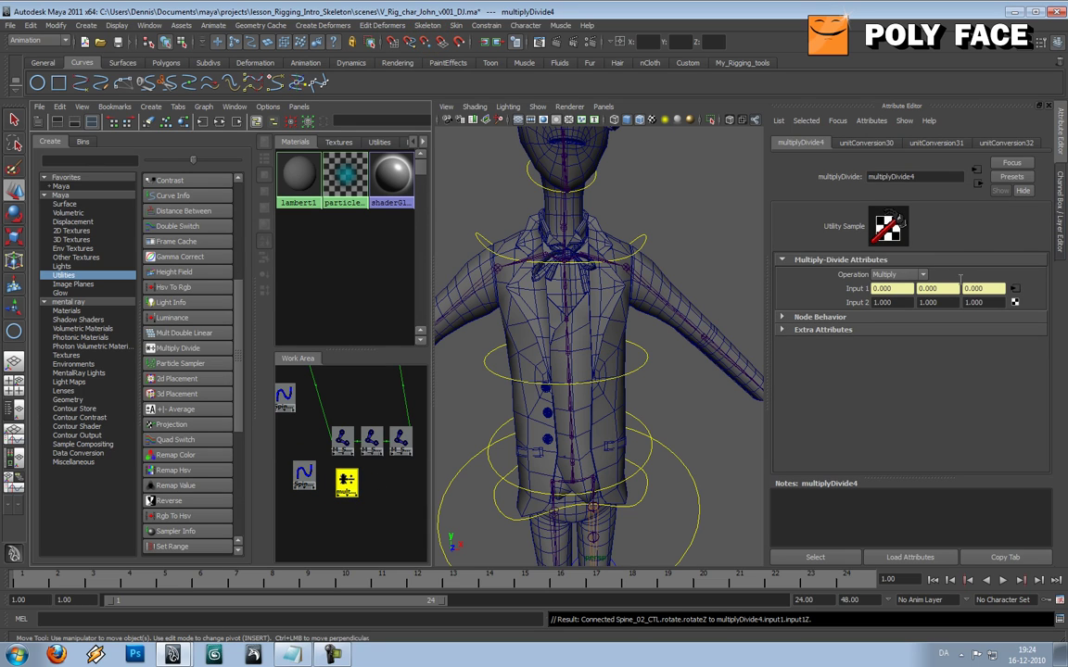
pyautogui.click(907, 303)
pyautogui.press('Tab')
pyautogui.write('0.33')
pyautogui.press('Tab')
pyautogui.press('Return')
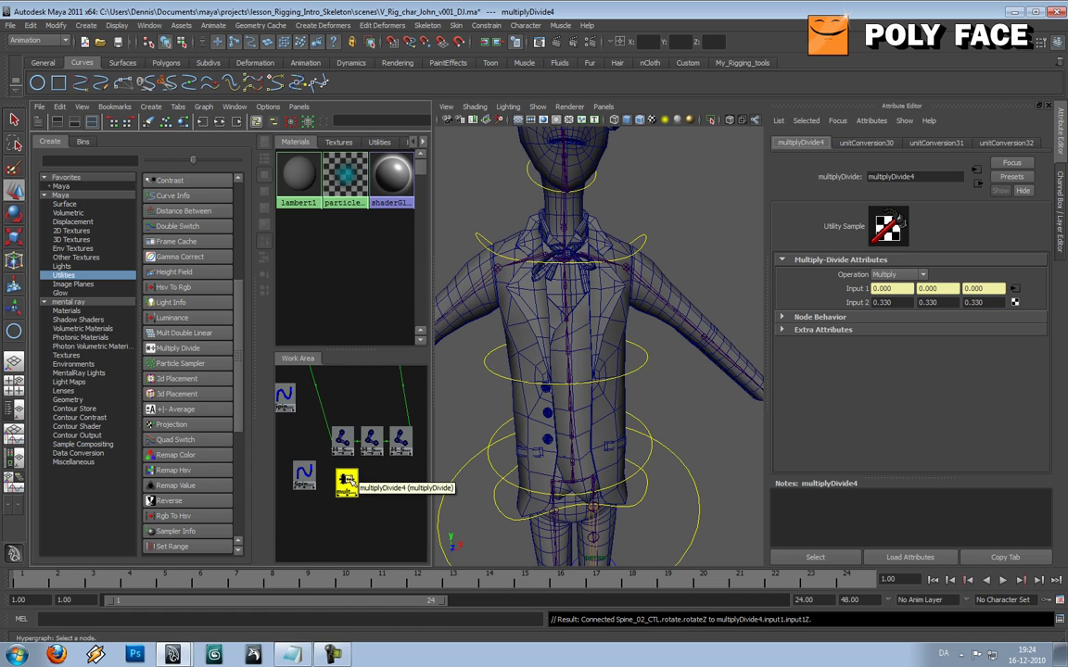
pyautogui.moveTo(350, 480); pyautogui.dragTo(341, 477)
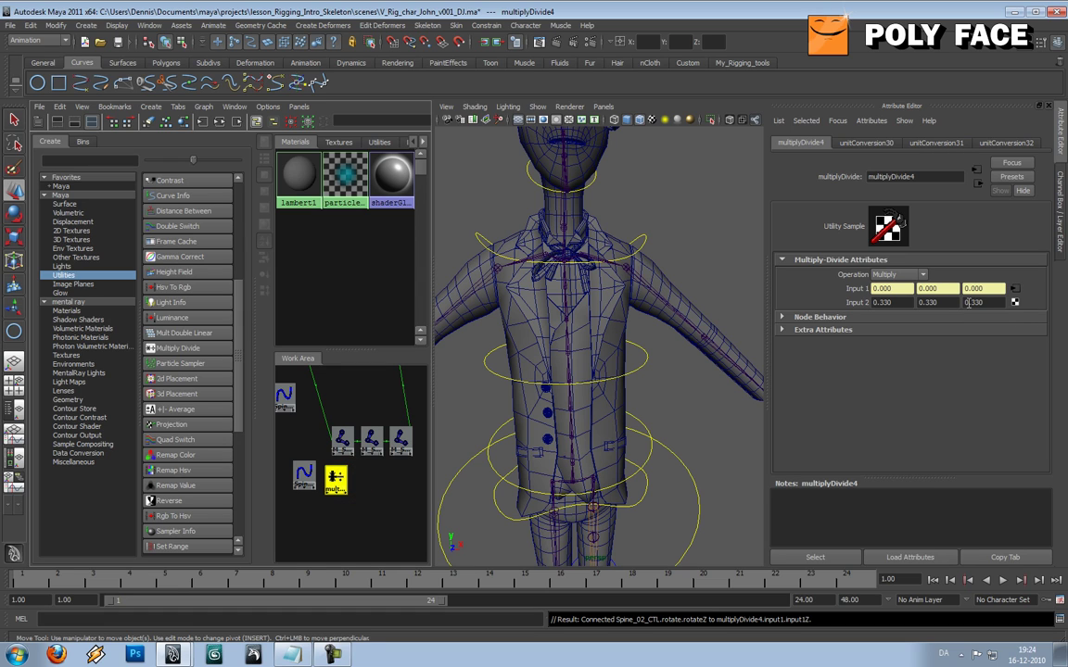
pyautogui.write('-')
pyautogui.press('Return')
# Open a custom connection from the Multiply Divide node to M_Spine_06_JNT and connect outputX to rotateZ
pyautogui.click(337, 473)
pyautogui.moveTo(338, 472); pyautogui.dragTo(345, 449, button='middle')
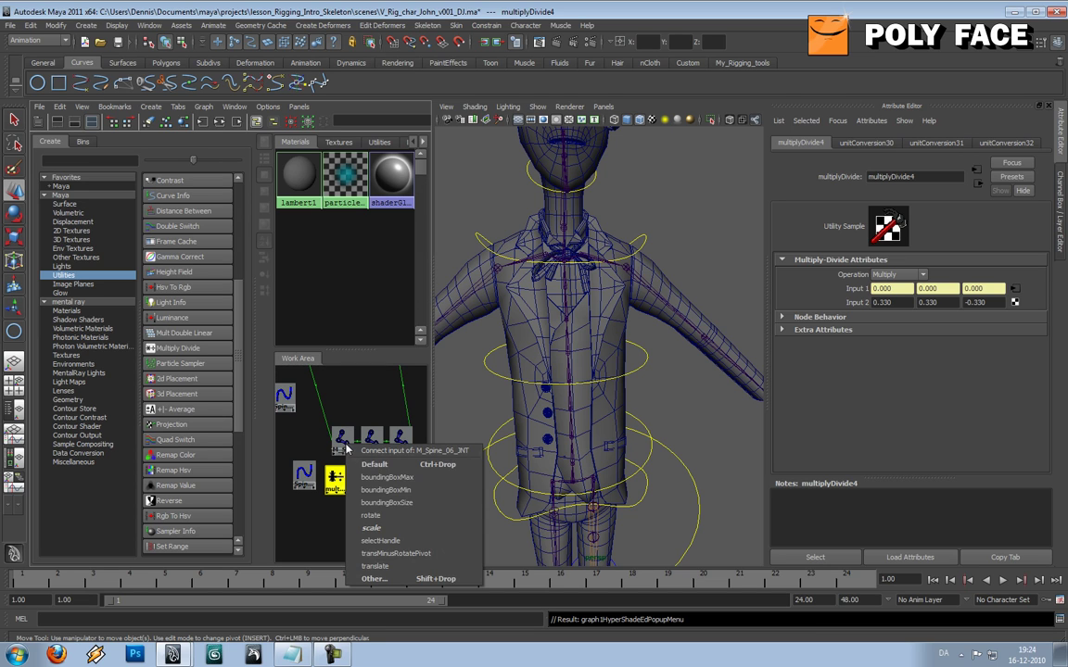
pyautogui.click(401, 572)
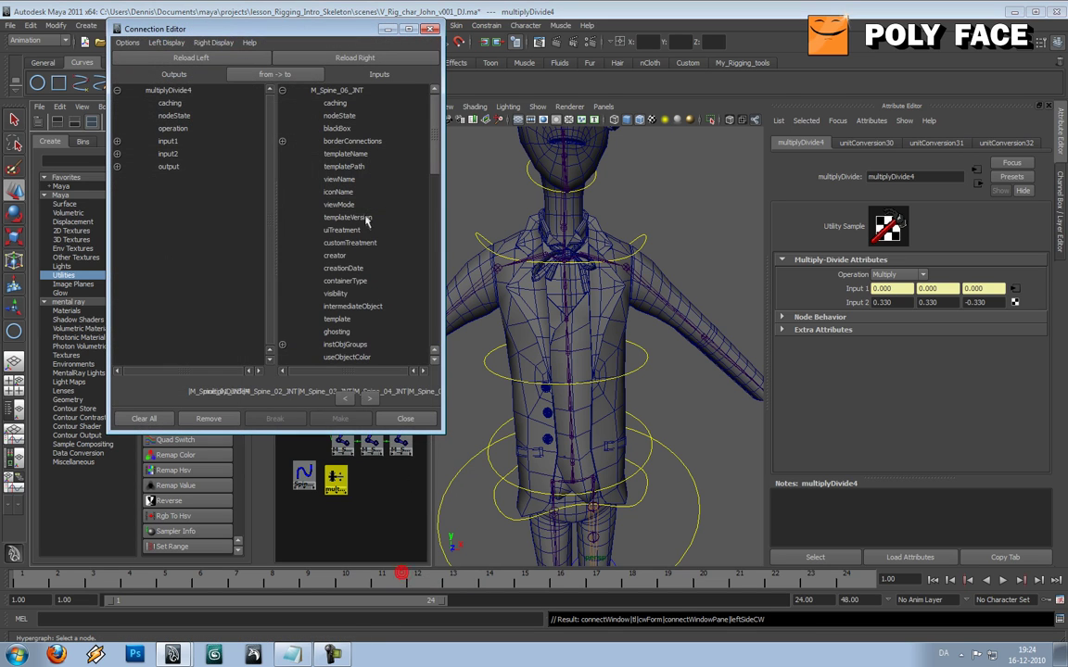
pyautogui.click(116, 167)
pyautogui.click(190, 178)
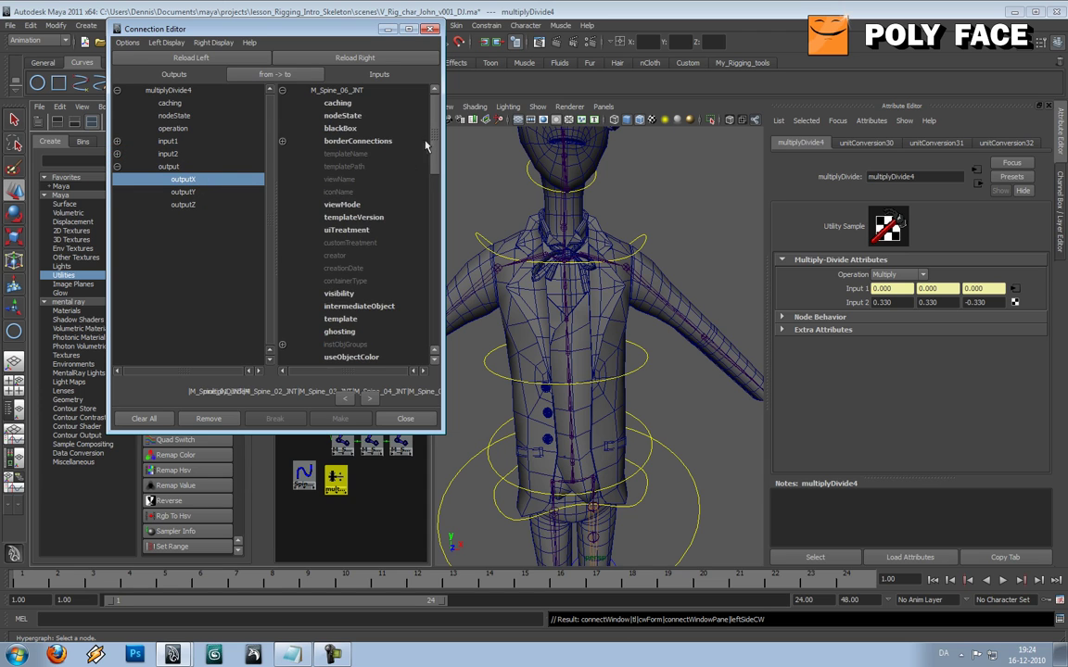
pyautogui.moveTo(429, 144); pyautogui.dragTo(439, 224)
pyautogui.click(283, 307)
pyautogui.click(369, 293)
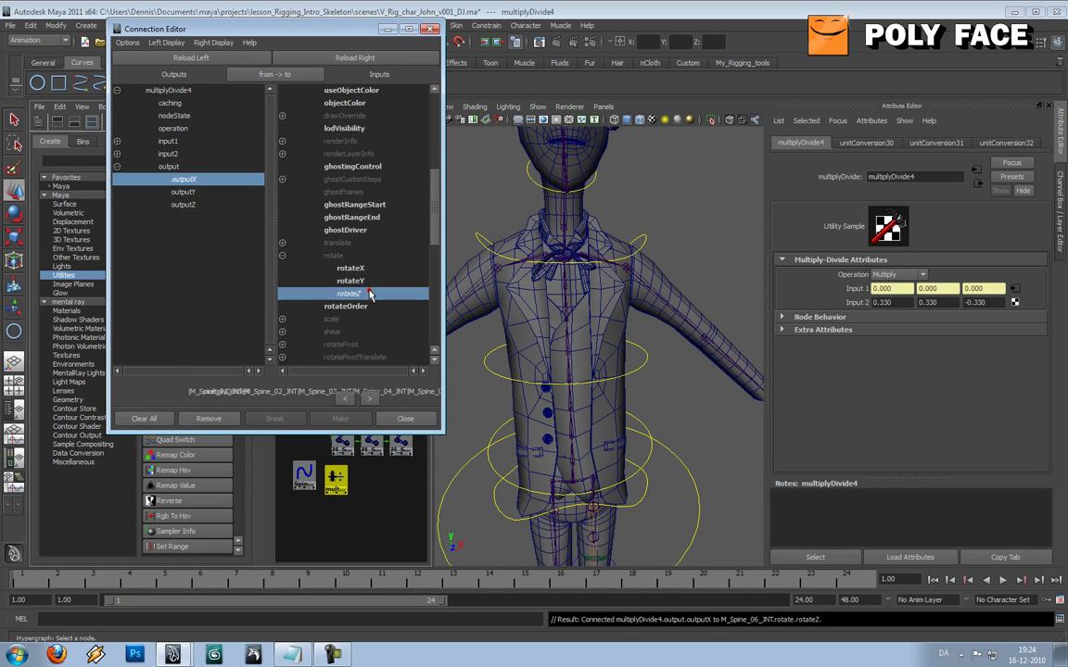
# Connect the Multiply Divide node's outputY to rotateY and outputZ to rotateX on M_Spine_06_JNT
pyautogui.click(192, 193)
pyautogui.click(375, 280)
pyautogui.click(194, 204)
pyautogui.click(350, 268)
# Load M_Spine_07_JNT as the Multiply Divide node's connection target and connect outputX to its rotateZ
pyautogui.moveTo(174, 29); pyautogui.dragTo(341, 36)
pyautogui.moveTo(335, 479); pyautogui.dragTo(374, 446, button='middle')
pyautogui.click(429, 579)
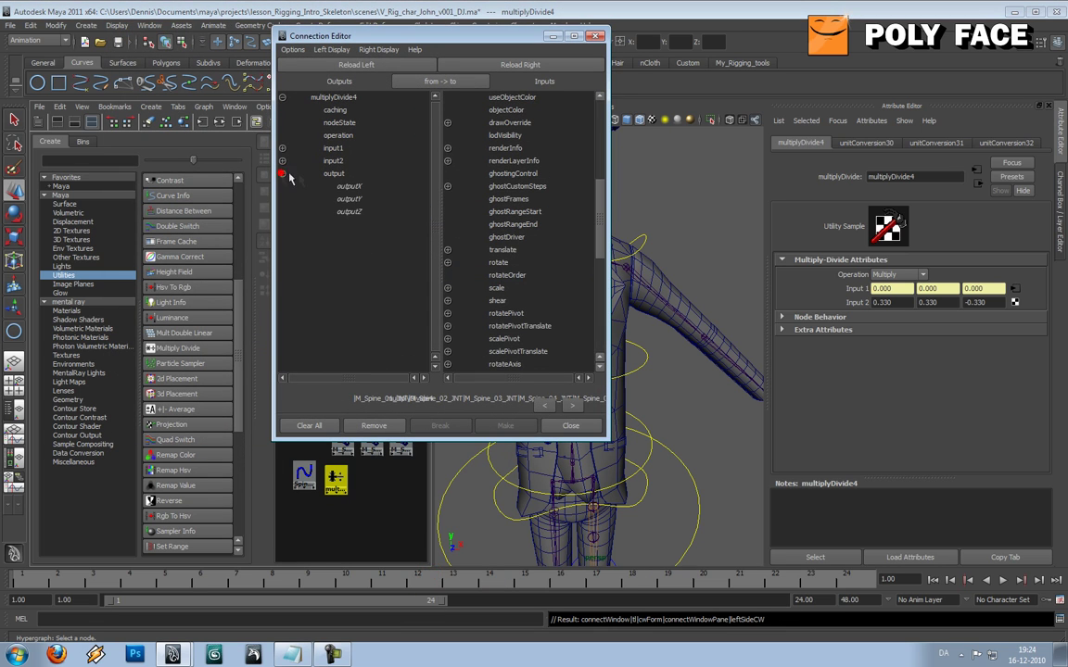
pyautogui.moveTo(395, 35); pyautogui.dragTo(280, 29)
pyautogui.click(237, 179)
pyautogui.click(334, 255)
pyautogui.click(405, 294)
# Connect the Multiply Divide node's outputY to rotateY and outputZ to rotateX on M_Spine_07_JNT
pyautogui.click(235, 192)
pyautogui.click(400, 281)
pyautogui.click(235, 203)
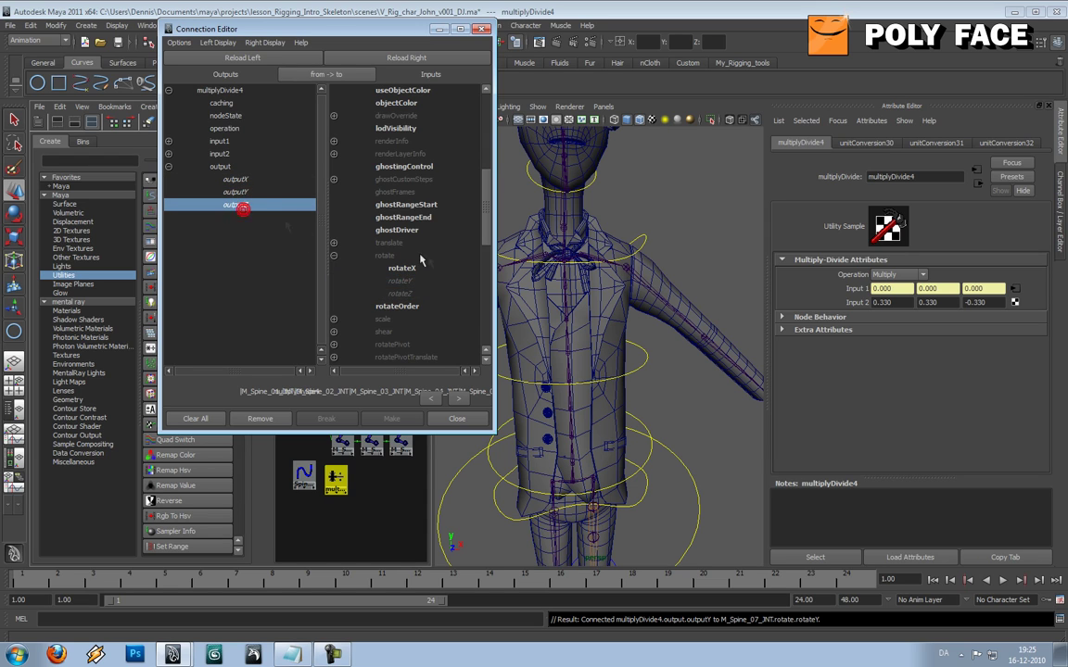
pyautogui.click(419, 267)
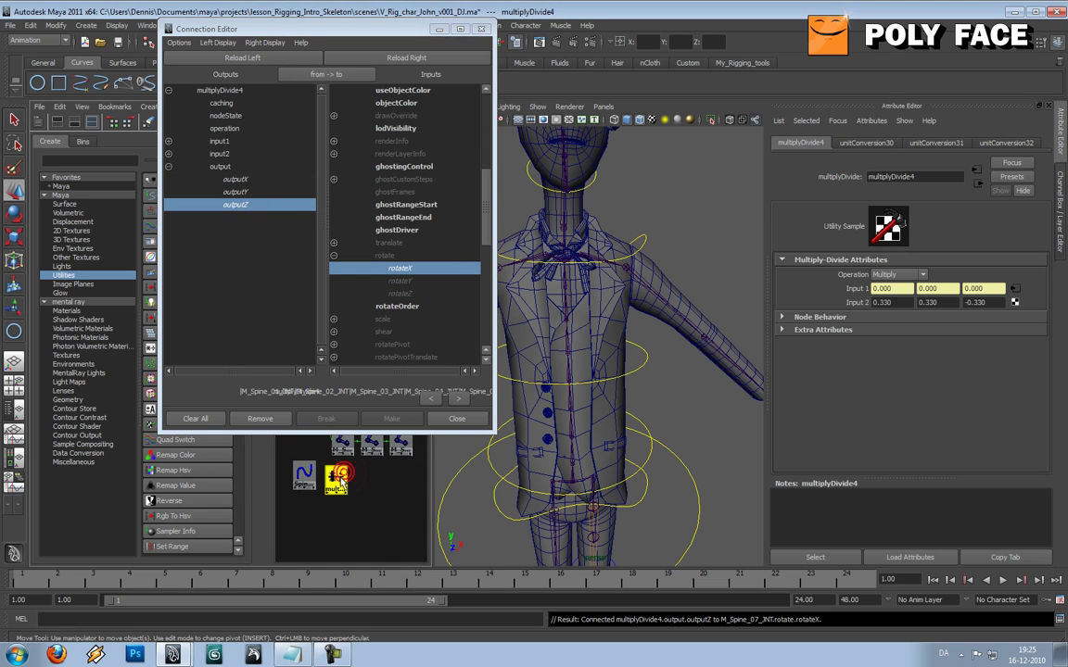
# Load M_Spine_08_JNT as the Multiply Divide node's connection target and connect outputX to its rotateZ
pyautogui.moveTo(335, 474); pyautogui.dragTo(401, 452, button='middle')
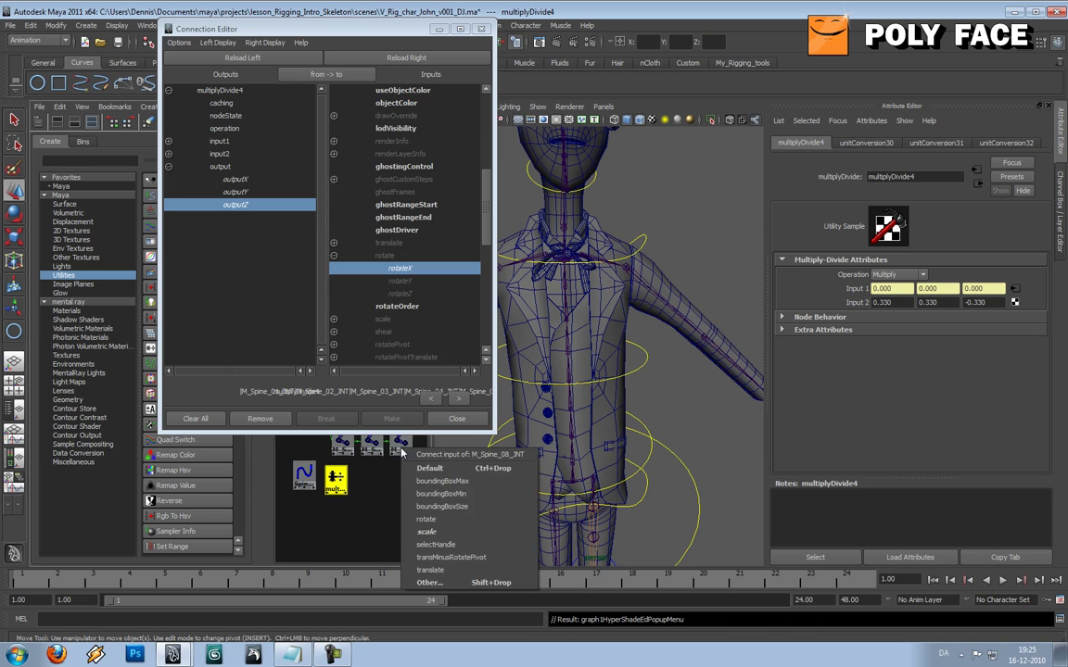
pyautogui.click(429, 582)
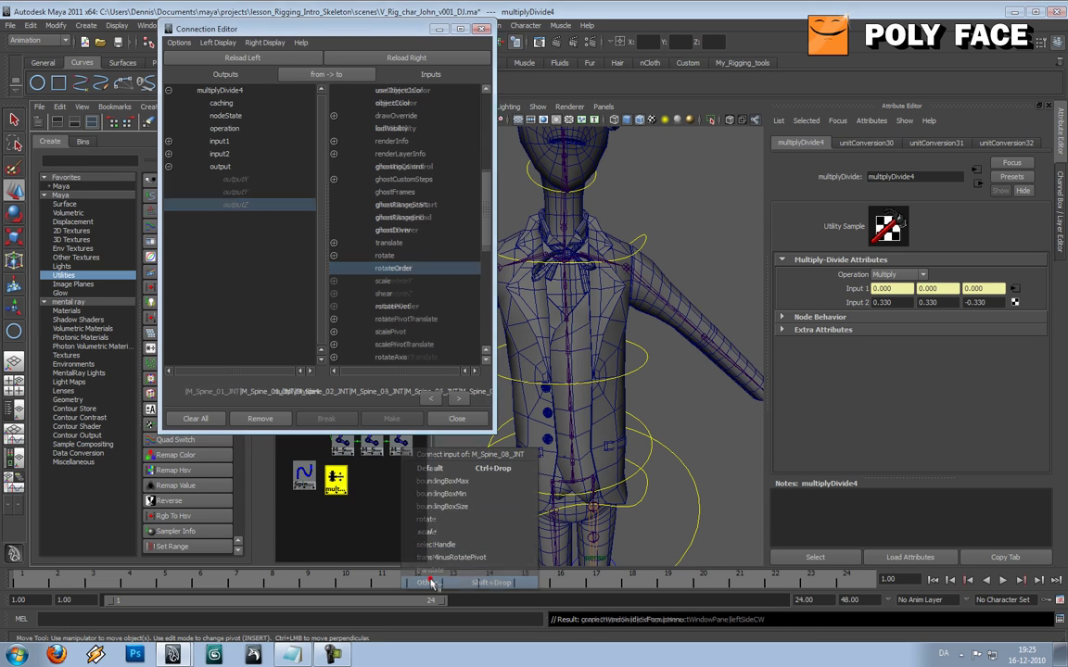
pyautogui.click(235, 179)
pyautogui.click(334, 255)
pyautogui.click(417, 297)
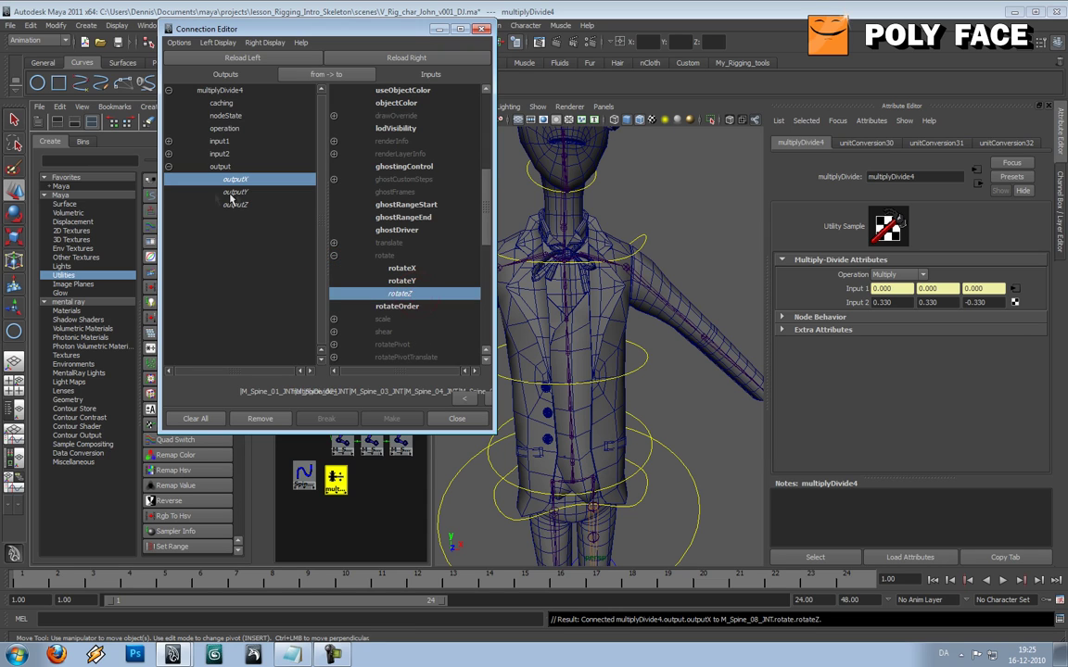
# Connect outputY to rotateY and outputZ to rotateX on M_Spine_08_JNT, and dismiss the Connection Editor
pyautogui.click(236, 192)
pyautogui.click(398, 281)
pyautogui.click(235, 204)
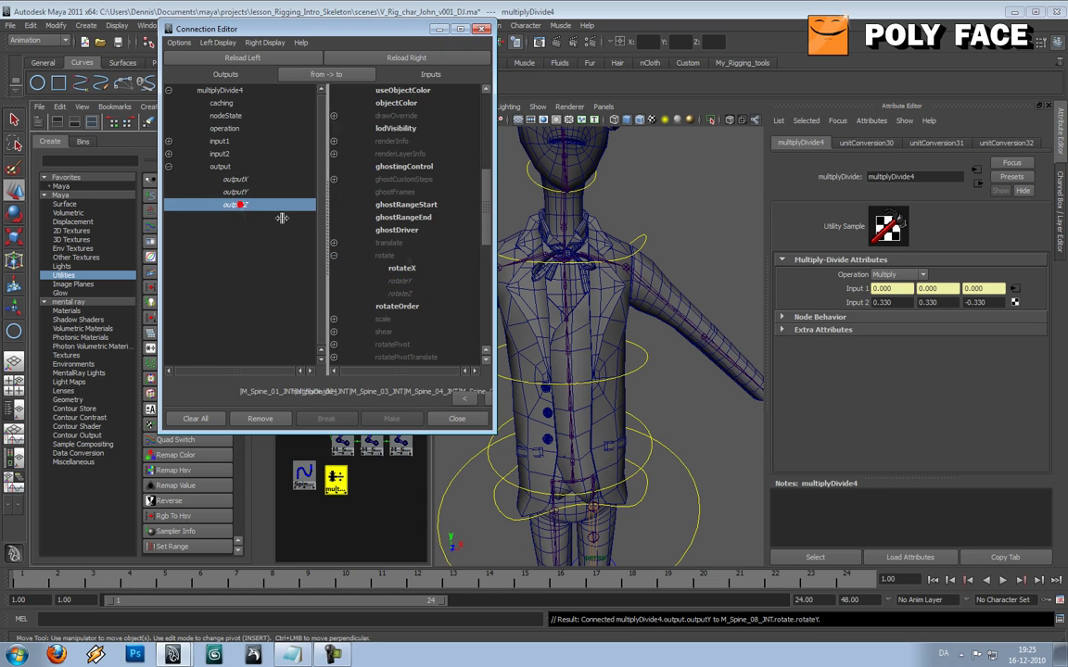
pyautogui.click(417, 268)
pyautogui.click(481, 29)
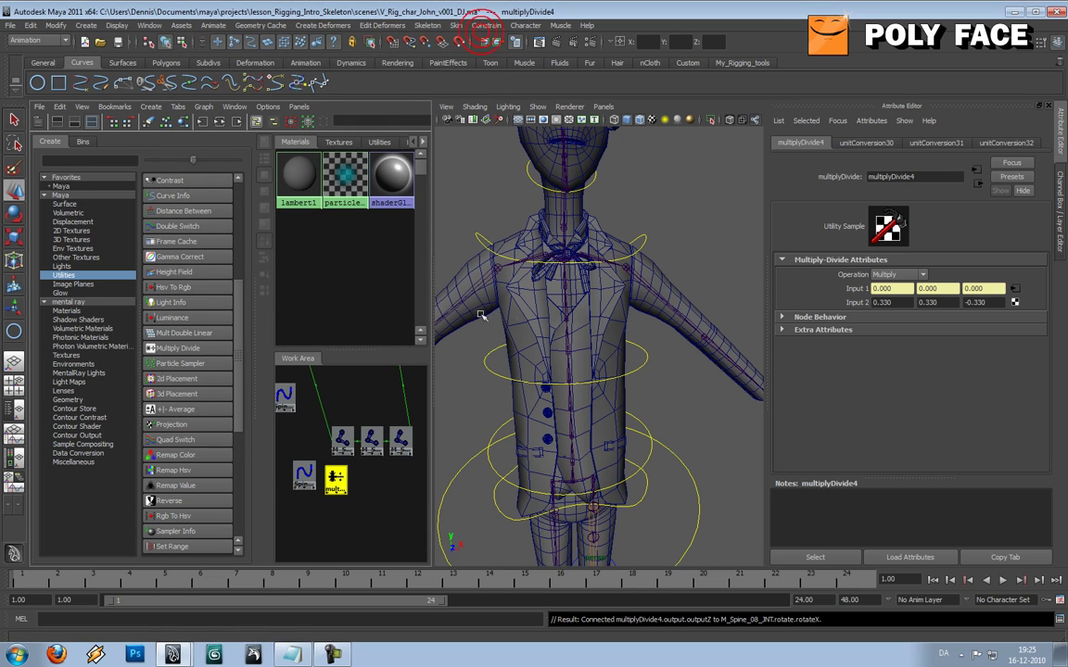
# Test-rotate Spine_02_CTL on different axes to check the upper spine's bend, undoing each rotation
pyautogui.click(491, 353)
pyautogui.press('e')
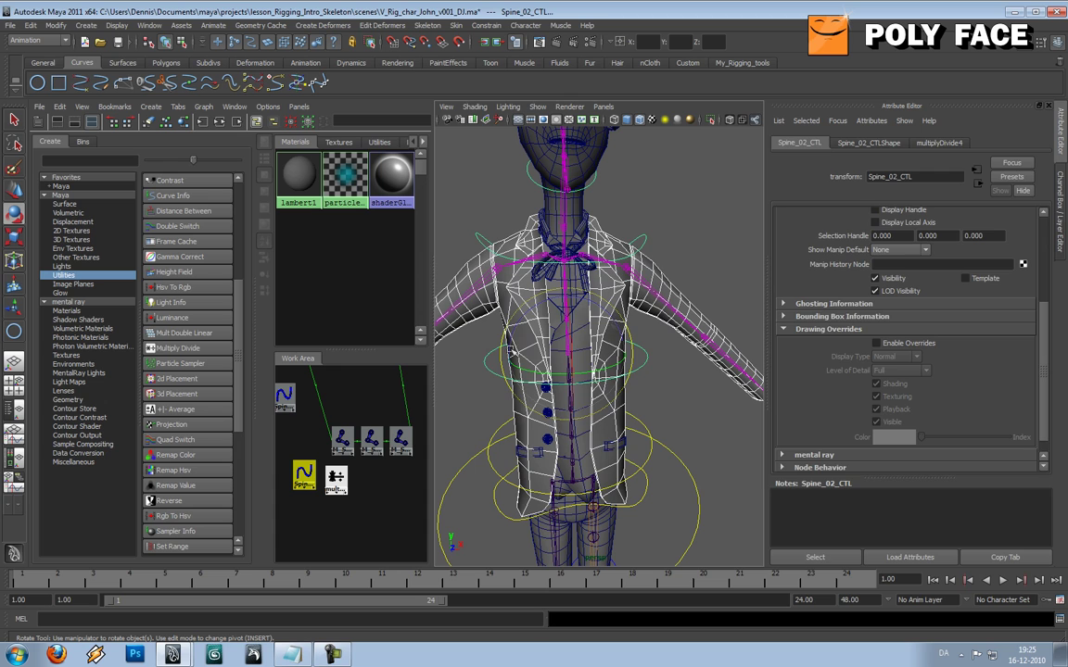
pyautogui.click(483, 363)
pyautogui.click(488, 357)
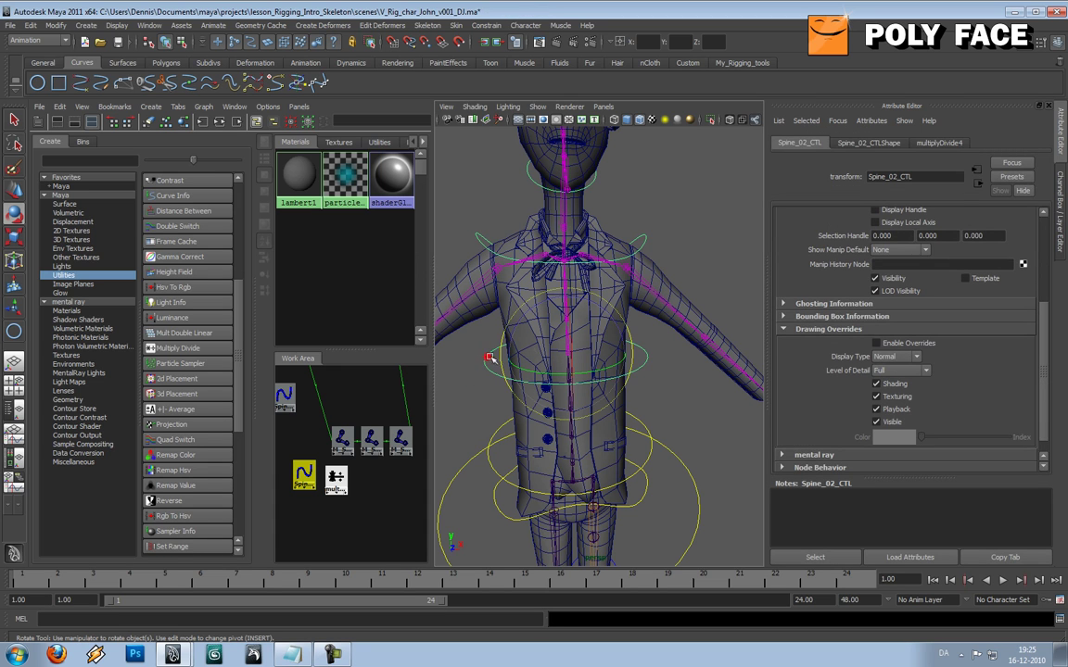
pyautogui.keyDown('alt'); pyautogui.moveTo(557, 339); pyautogui.dragTo(573, 393); pyautogui.keyUp('alt')
pyautogui.hotkey('ctrl', 'z')
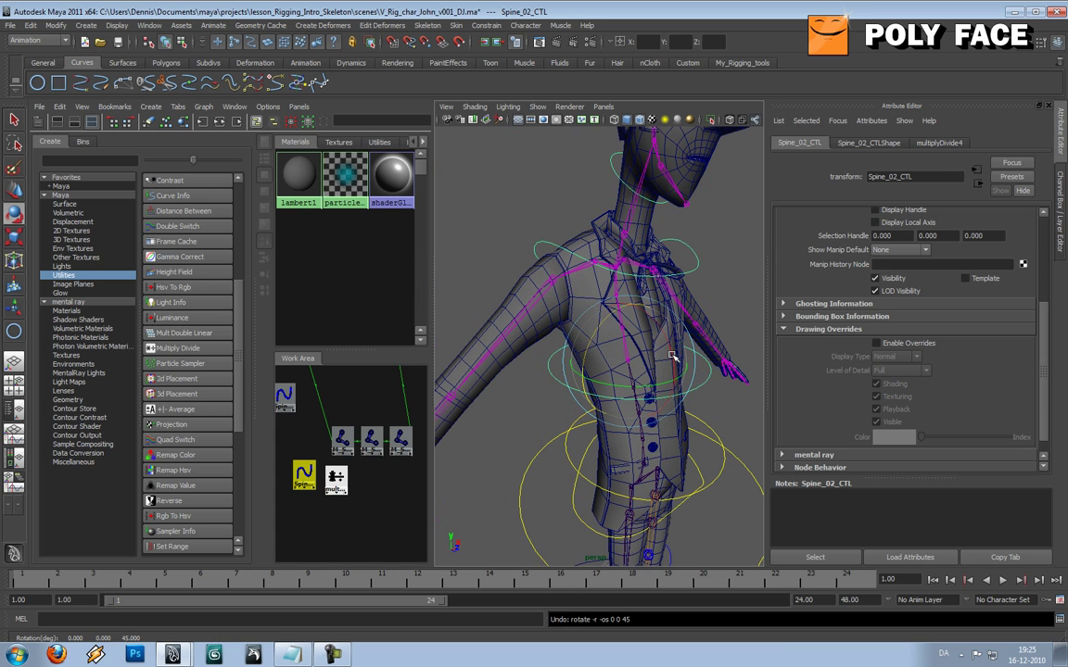
pyautogui.moveTo(673, 357); pyautogui.dragTo(644, 322)
pyautogui.hotkey('ctrl', 'z')
pyautogui.moveTo(631, 389); pyautogui.dragTo(613, 408)
pyautogui.hotkey('ctrl', 'z')
# Try rotating the spine controls to check the whole torso's deformation, undo the rotation, and clear the selection
pyautogui.click(536, 411)
pyautogui.scroll(-5, 593, 398)
pyautogui.keyDown('alt'); pyautogui.moveTo(613, 408); pyautogui.dragTo(575, 355, button='middle'); pyautogui.keyUp('alt')
pyautogui.keyDown('alt'); pyautogui.moveTo(581, 354); pyautogui.dragTo(645, 366); pyautogui.keyUp('alt')
pyautogui.click(664, 386)
pyautogui.moveTo(639, 350); pyautogui.dragTo(670, 420)
pyautogui.moveTo(692, 359); pyautogui.dragTo(623, 326)
pyautogui.hotkey('ctrl', 'z')
pyautogui.click(708, 316)
pyautogui.keyDown('alt'); pyautogui.moveTo(623, 325); pyautogui.dragTo(646, 344, button='middle'); pyautogui.keyUp('alt')
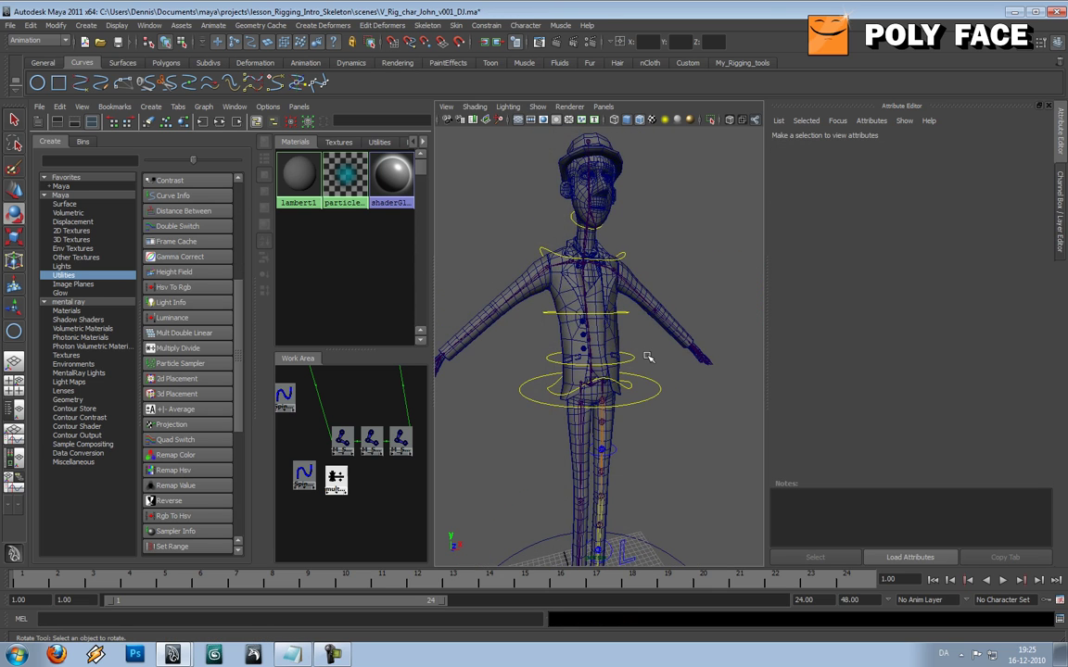
# Test-rotate Spine_01_CTL to check the lower spine's bend and undo the rotation
pyautogui.keyDown('alt'); pyautogui.moveTo(648, 357); pyautogui.dragTo(658, 367, button='right'); pyautogui.keyUp('alt')
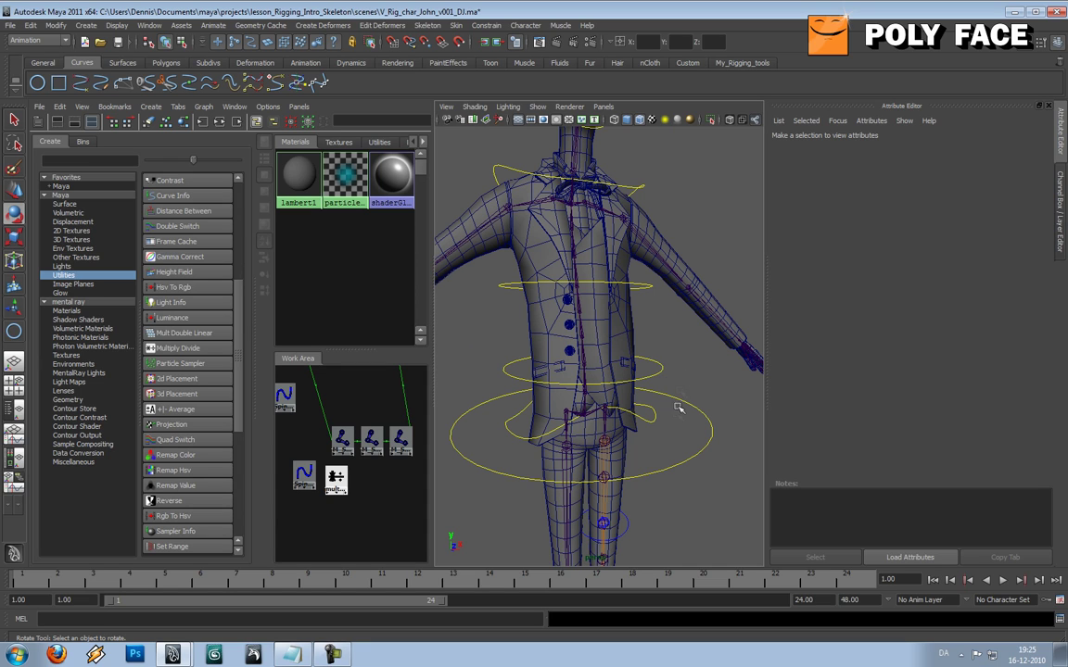
pyautogui.click(502, 368)
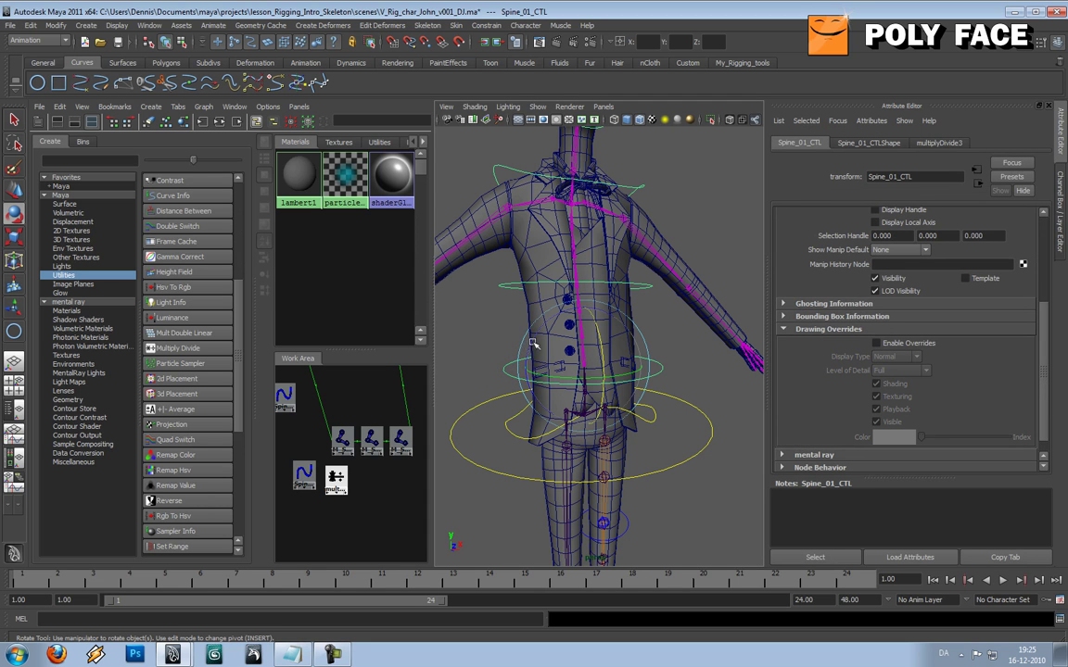
pyautogui.moveTo(487, 315)
pyautogui.mouseDown()
pyautogui.moveTo(515, 378)
pyautogui.moveTo(445, 324)
pyautogui.moveTo(457, 363)
pyautogui.moveTo(542, 487)
pyautogui.moveTo(677, 555)
pyautogui.moveTo(882, 509)
pyautogui.moveTo(838, 522)
pyautogui.mouseUp()
pyautogui.moveTo(561, 382)
pyautogui.keyDown('alt'); pyautogui.mouseDown()
pyautogui.moveTo(607, 374)
pyautogui.moveTo(579, 371)
pyautogui.mouseUp(); pyautogui.keyUp('alt')
pyautogui.keyDown('alt'); pyautogui.moveTo(619, 369); pyautogui.dragTo(550, 370, button='right'); pyautogui.keyUp('alt')
pyautogui.keyDown('alt'); pyautogui.moveTo(550, 370); pyautogui.dragTo(621, 375, button='middle'); pyautogui.keyUp('alt')
pyautogui.scroll(5, 623, 376)
pyautogui.hotkey('ctrl', 'z')
pyautogui.keyDown('alt'); pyautogui.moveTo(624, 379); pyautogui.dragTo(530, 373); pyautogui.keyUp('alt')
# Test-rotate the shoulder-level control and Spine_02_CTL, undoing each rotation
pyautogui.click(508, 238)
pyautogui.click(545, 252)
pyautogui.keyDown('alt'); pyautogui.moveTo(545, 252); pyautogui.dragTo(592, 239); pyautogui.keyUp('alt')
pyautogui.hotkey('ctrl', 'z')
pyautogui.click(552, 357)
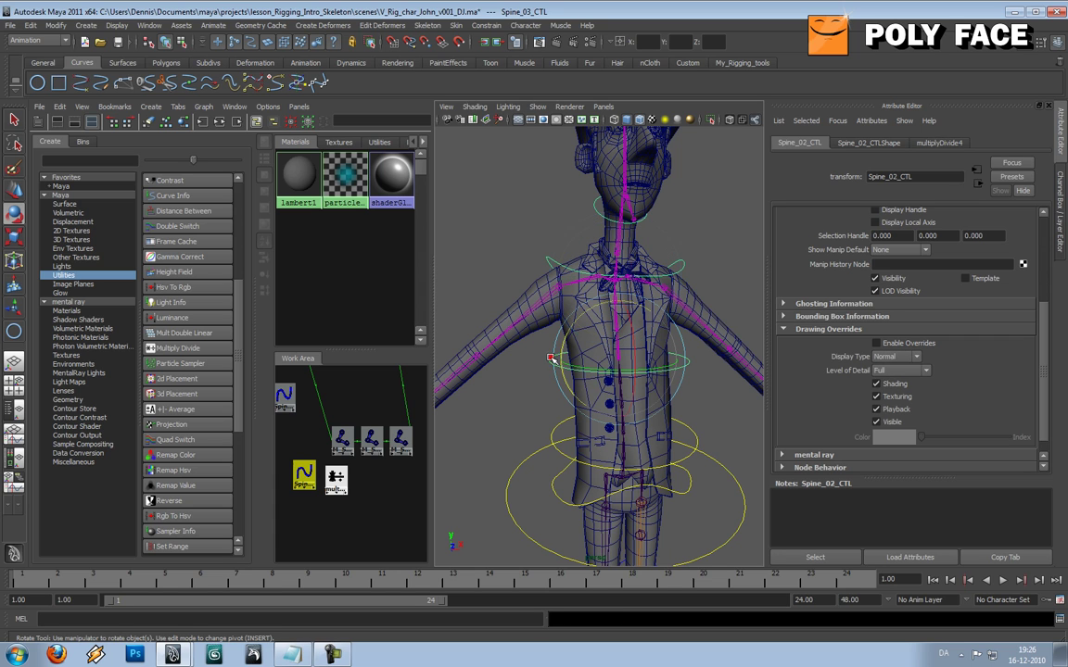
pyautogui.moveTo(569, 338); pyautogui.dragTo(598, 308)
pyautogui.hotkey('ctrl', 'z')
# Point-constrain Spine_02_CTL to joint M_Spine_06_JNT on all axes, with maintain offset off and weight 1
pyautogui.press('w')
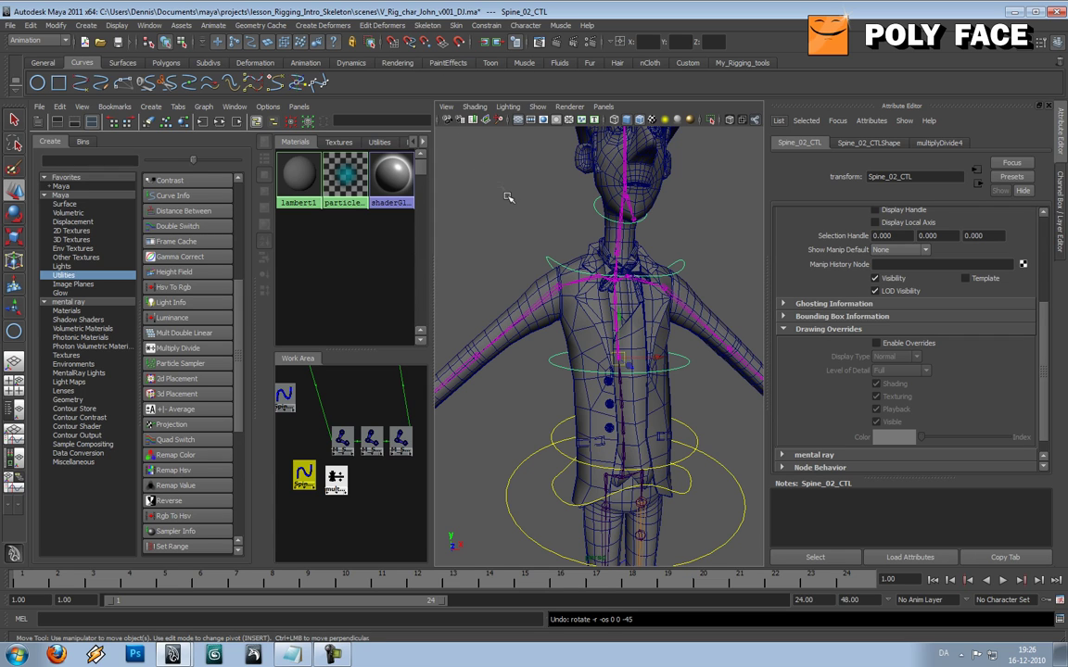
pyautogui.keyDown('alt'); pyautogui.moveTo(508, 196); pyautogui.dragTo(498, 192, button='middle'); pyautogui.keyUp('alt')
pyautogui.click(496, 26)
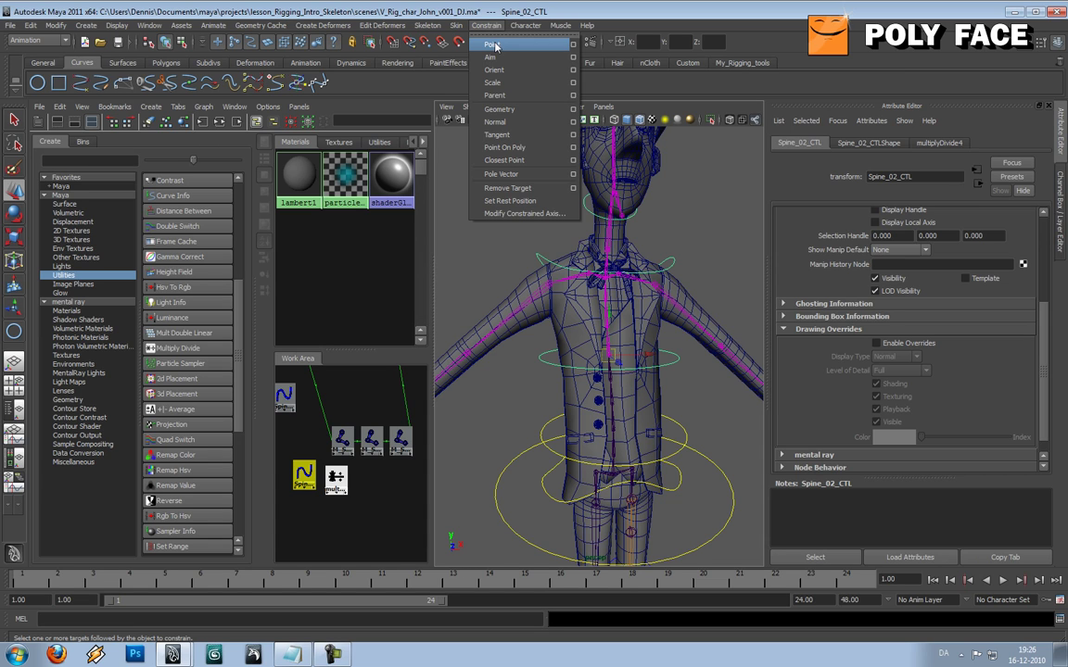
pyautogui.click(495, 46)
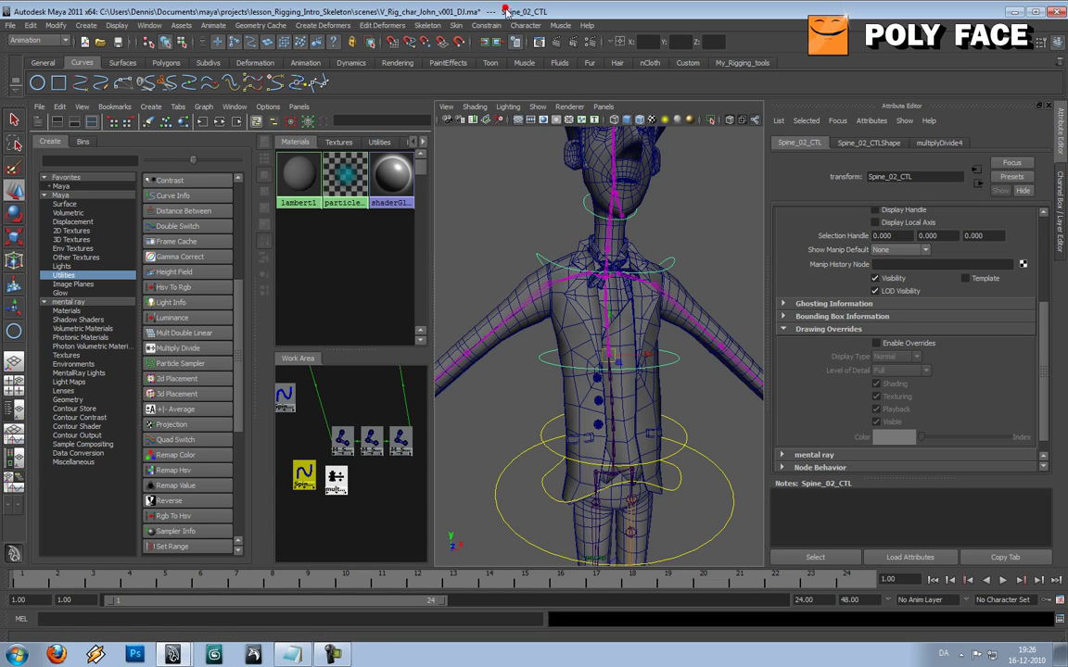
pyautogui.click(517, 360)
pyautogui.keyDown('alt'); pyautogui.moveTo(541, 359); pyautogui.dragTo(581, 361, button='right'); pyautogui.keyUp('alt')
pyautogui.click(617, 362)
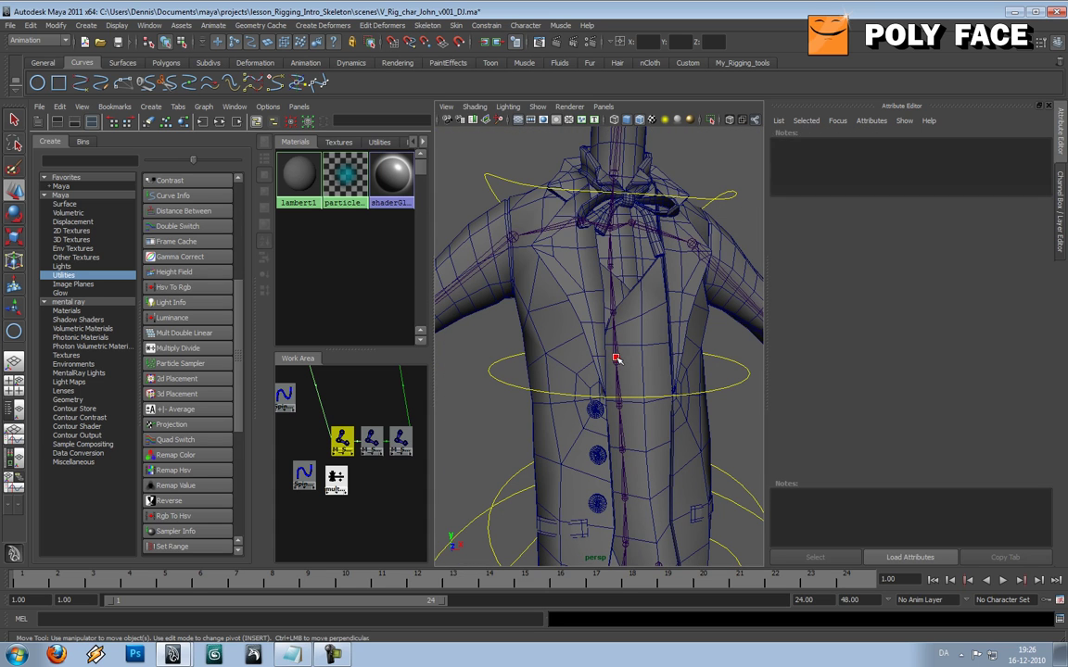
pyautogui.click(508, 381)
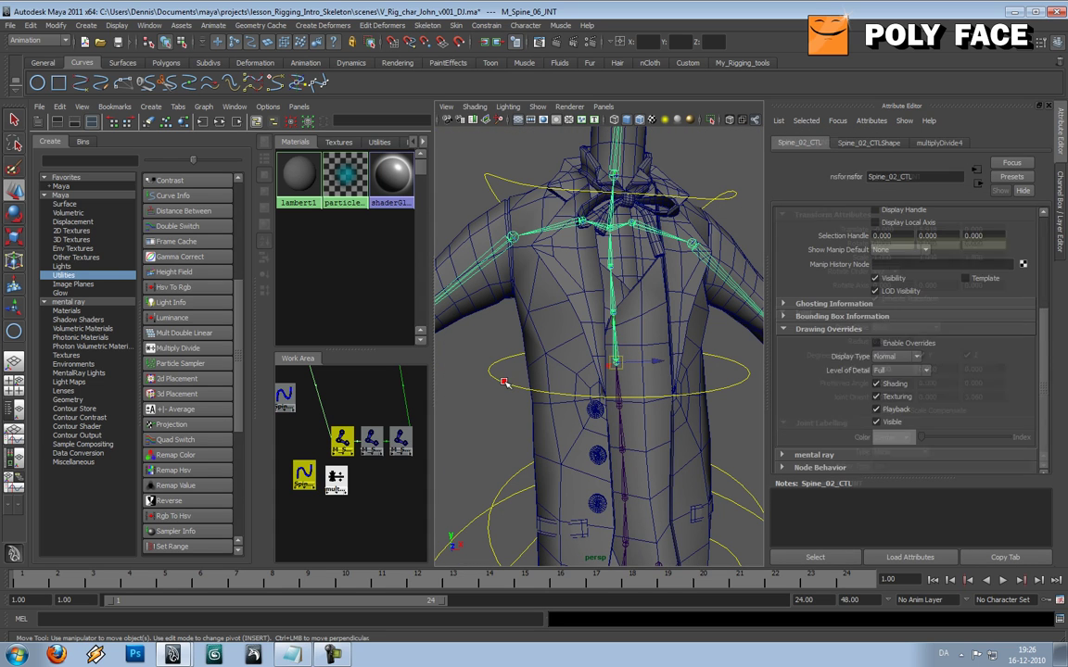
pyautogui.click(491, 26)
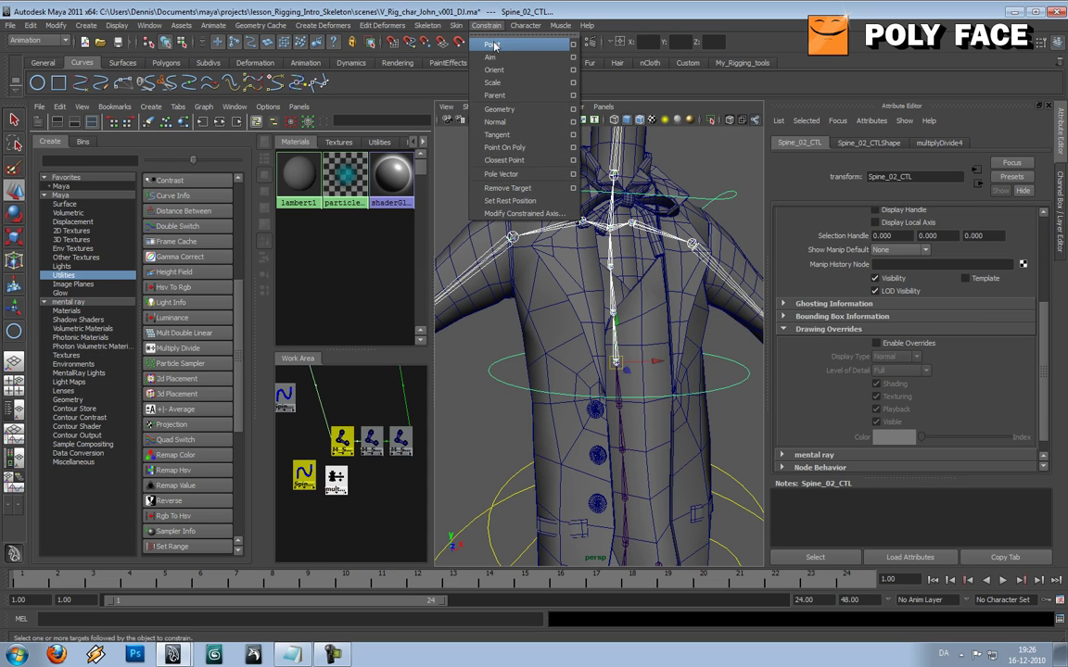
pyautogui.click(574, 45)
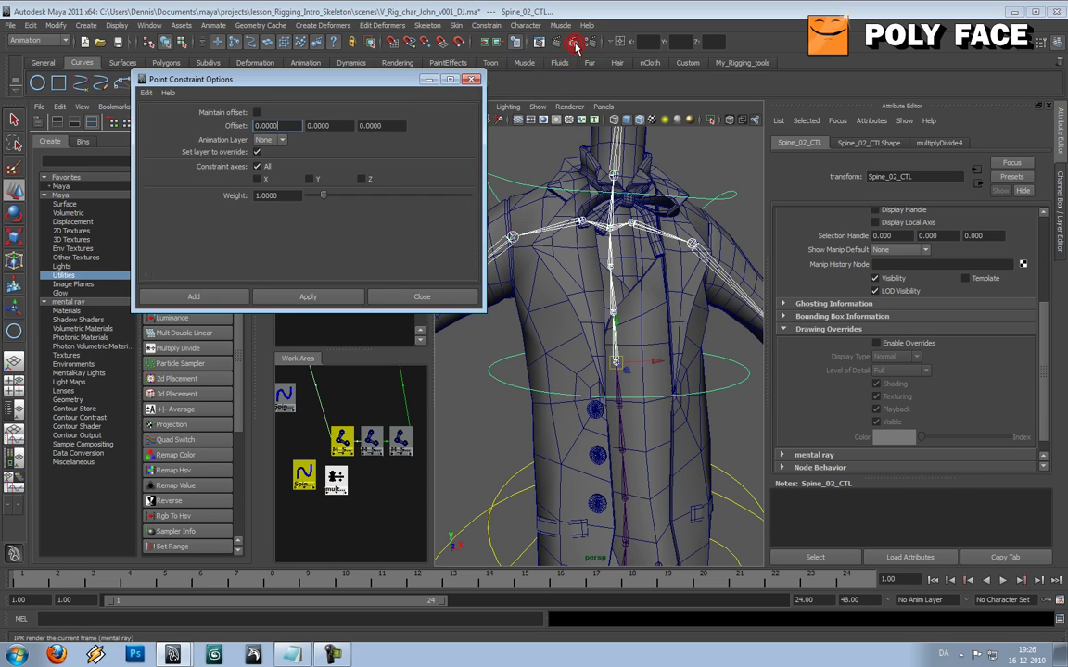
pyautogui.click(257, 113)
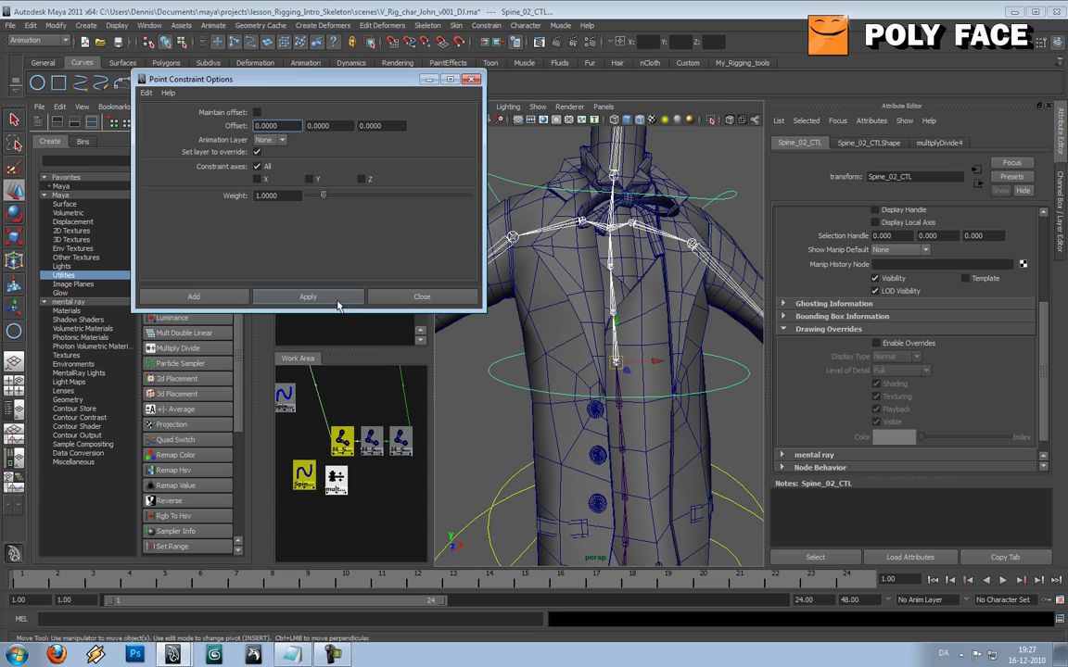
pyautogui.click(308, 296)
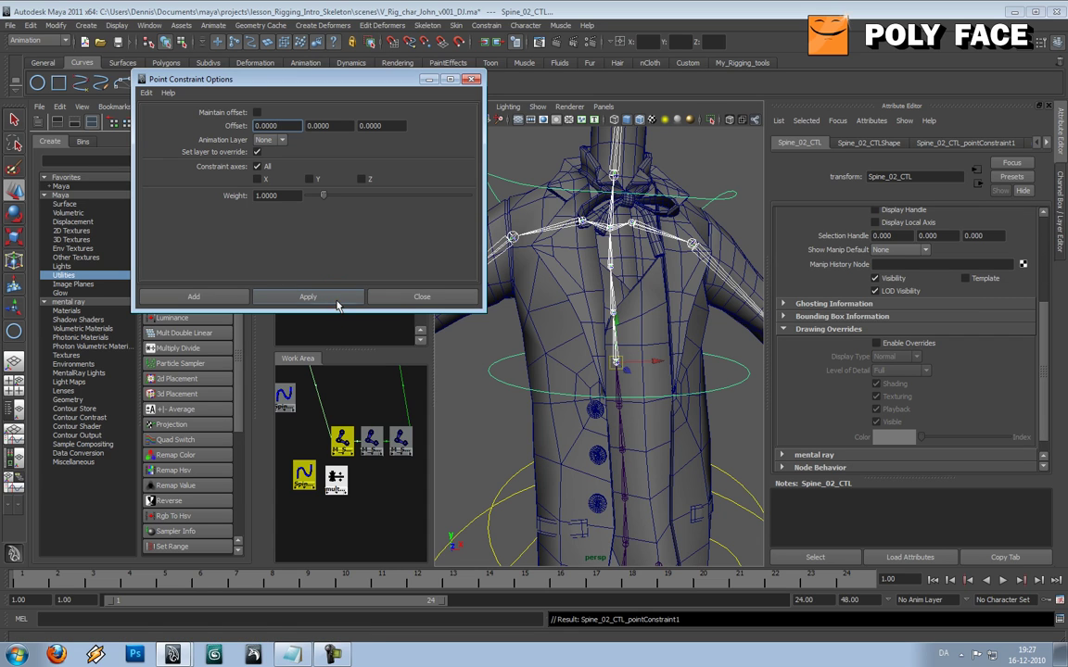
# Try rotating Spine_01_CTL to check its position relative to the spine joints, and clear the selection
pyautogui.click(502, 482)
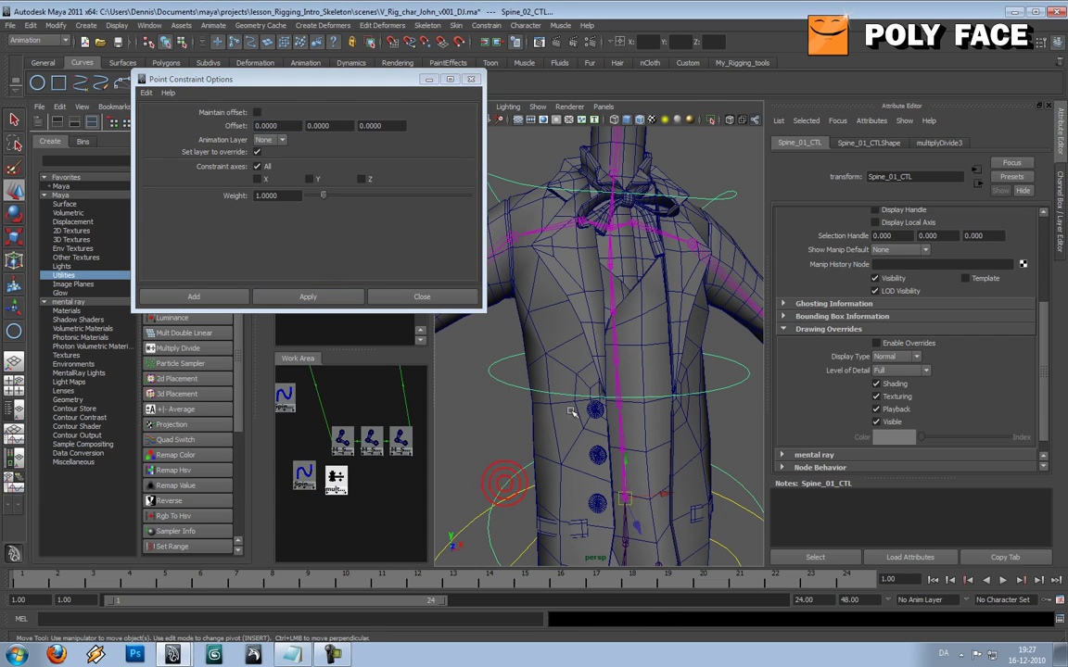
pyautogui.scroll(-5, 568, 405)
pyautogui.press('e')
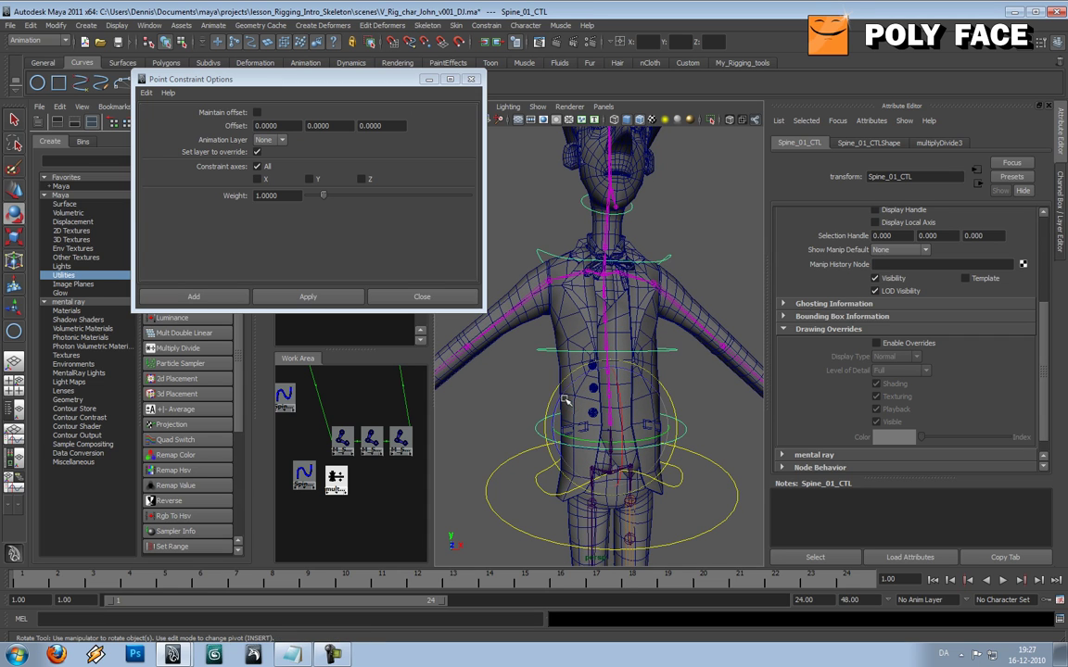
pyautogui.moveTo(562, 400); pyautogui.dragTo(510, 364)
pyautogui.click(514, 378)
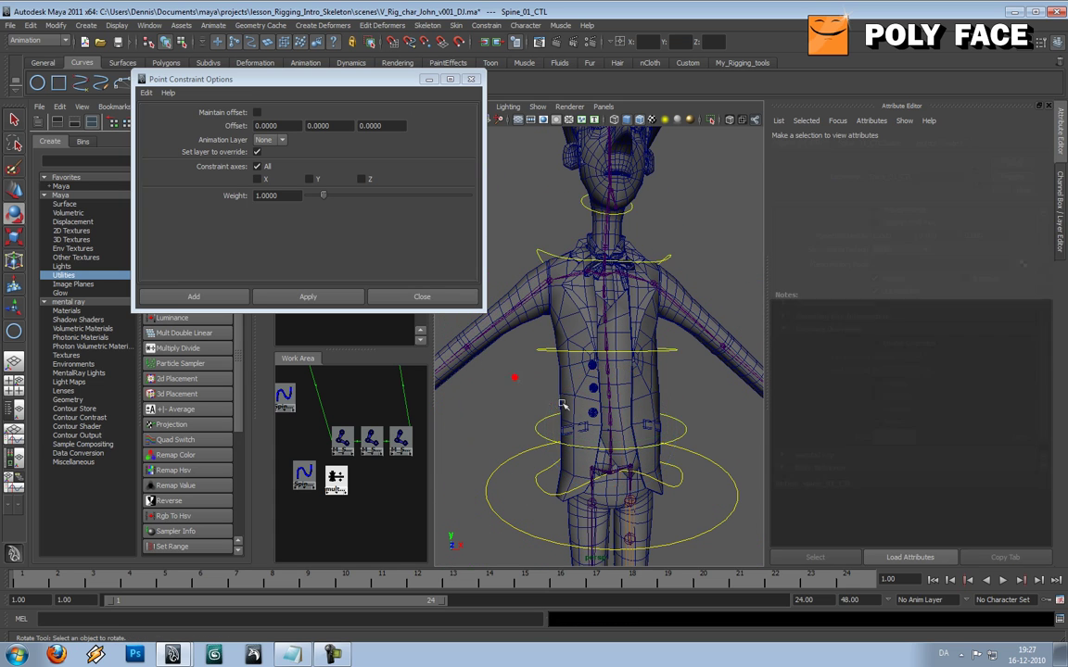
# Point-constrain Spine_01_CTL to joint M_Spine_03_JNT with the same options, close the constraint options, and clear the selection
pyautogui.scroll(3, 591, 371)
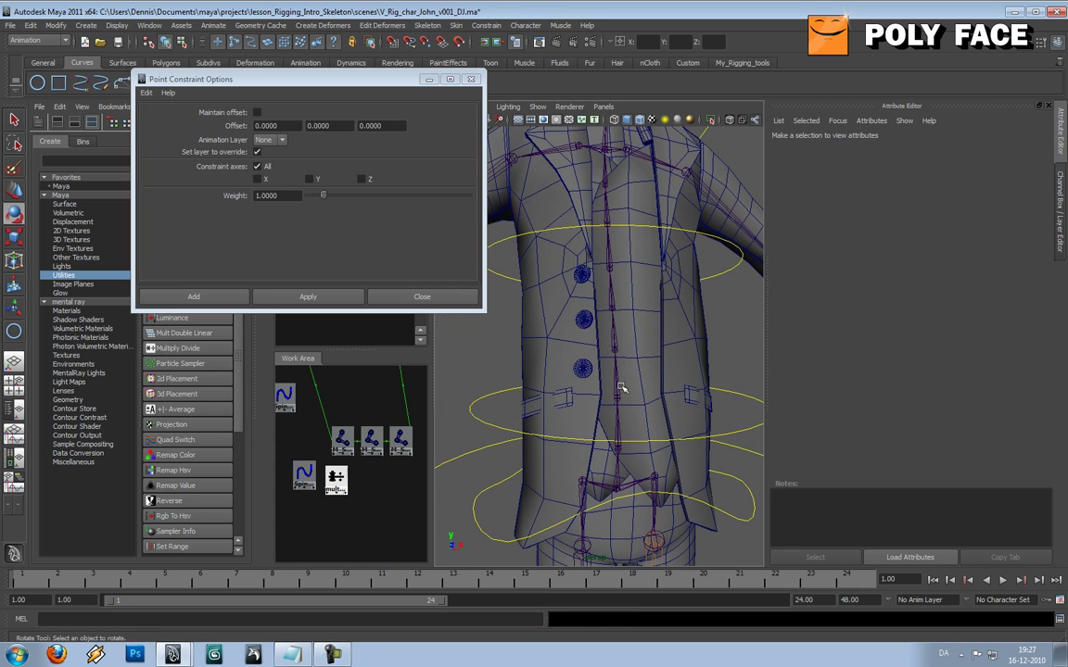
pyautogui.press('w')
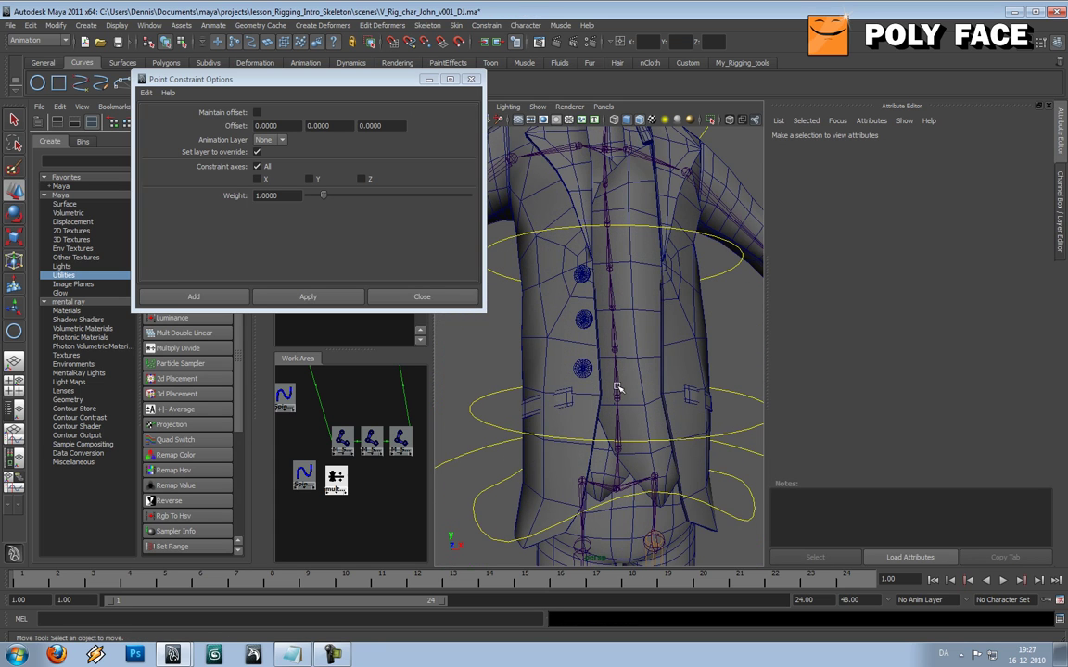
pyautogui.click(615, 393)
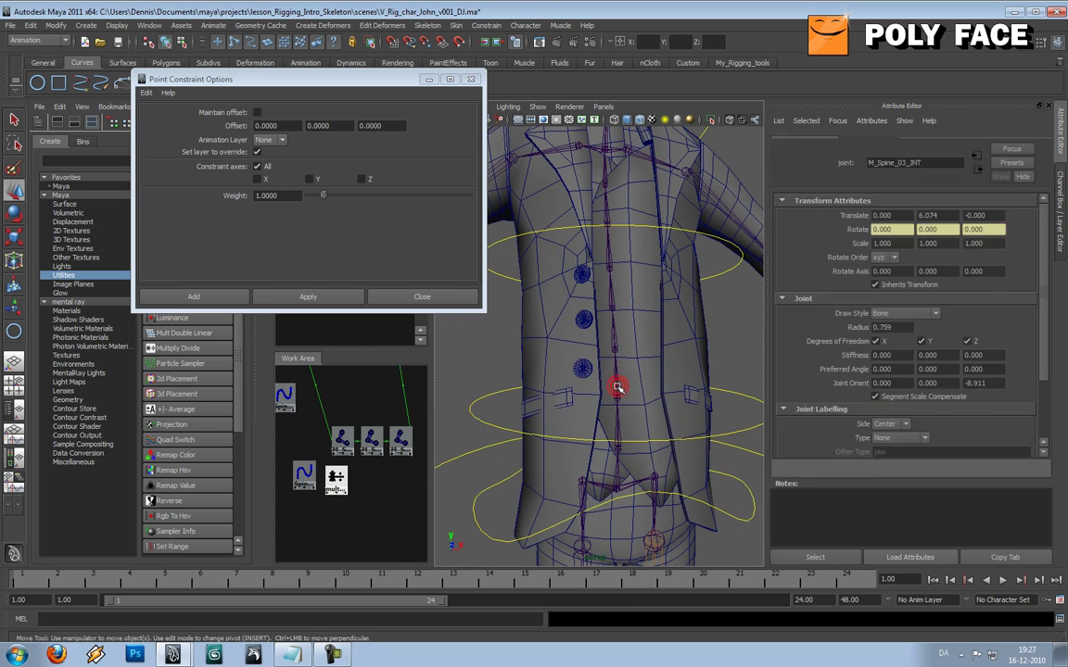
pyautogui.click(504, 428)
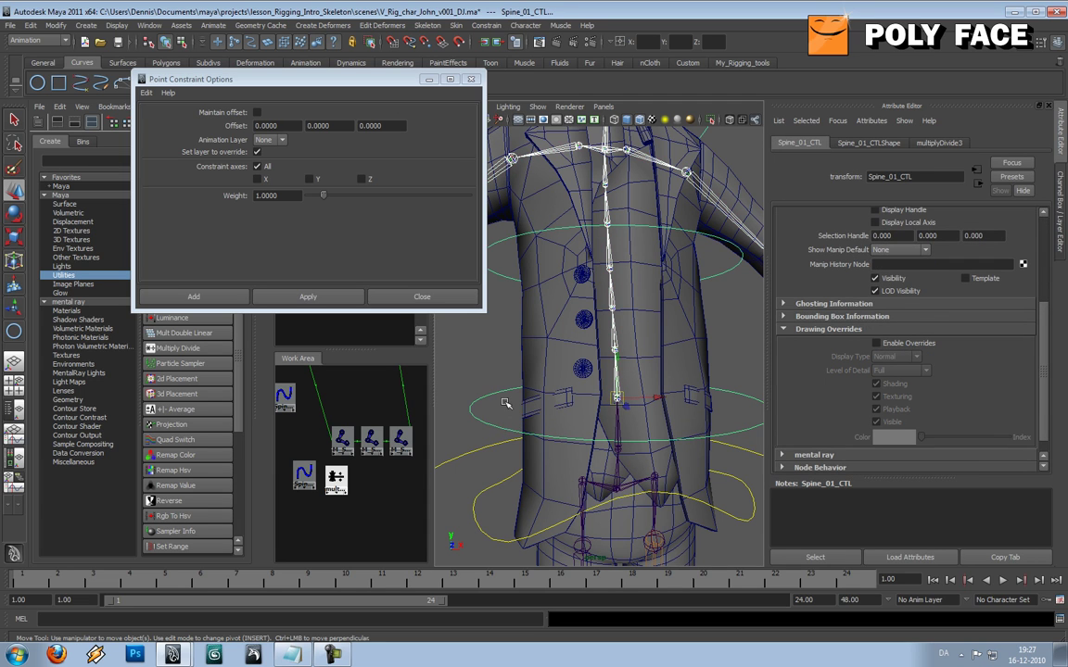
pyautogui.scroll(-3, 577, 388)
pyautogui.moveTo(582, 387)
pyautogui.keyDown('alt'); pyautogui.mouseDown()
pyautogui.moveTo(587, 396)
pyautogui.moveTo(570, 389)
pyautogui.mouseUp(); pyautogui.keyUp('alt')
pyautogui.scroll(3, 587, 396)
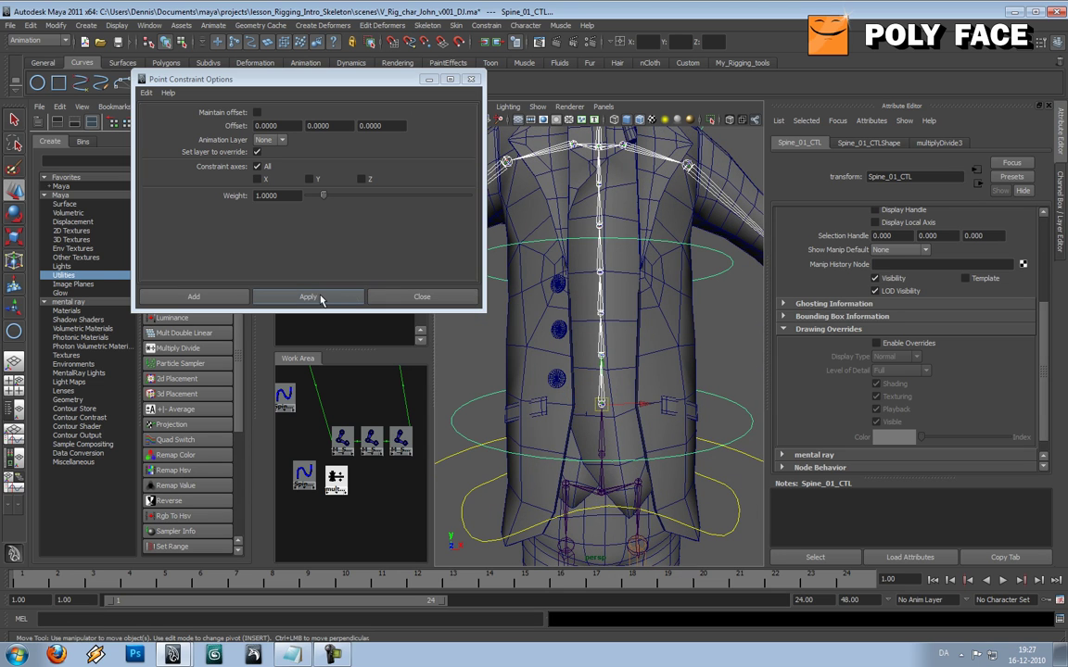
pyautogui.click(319, 296)
pyautogui.click(434, 300)
pyautogui.click(463, 343)
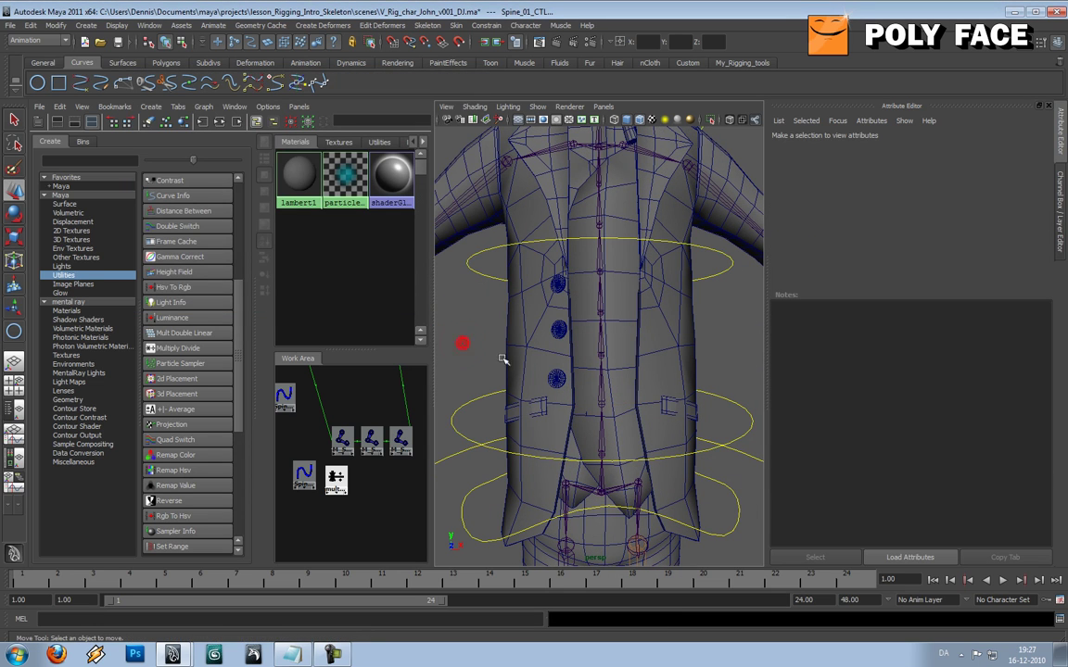
# Test-rotate Main_Body_CTL to check that the spine controls follow the body, and undo the rotation
pyautogui.scroll(-5, 519, 373)
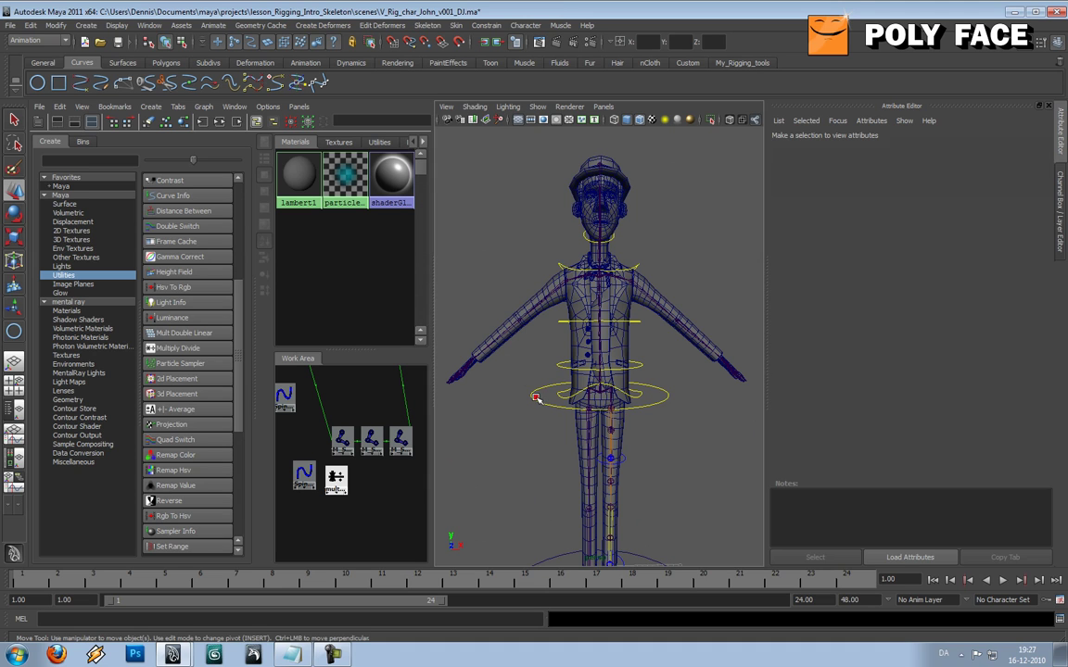
pyautogui.click(540, 397)
pyautogui.press('e')
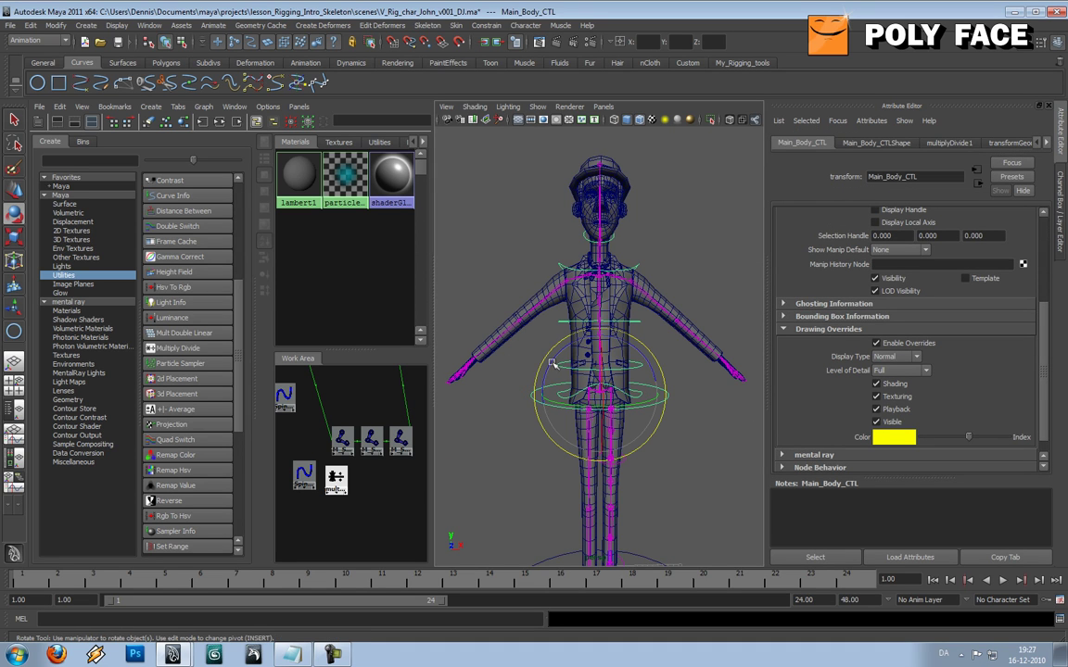
pyautogui.moveTo(538, 390); pyautogui.dragTo(586, 353)
pyautogui.hotkey('ctrl', 'z')
# Switch to the Channel Box and examine Spine_01_CTL's constrained translate channels
pyautogui.hotkey('ctrl', 'a')
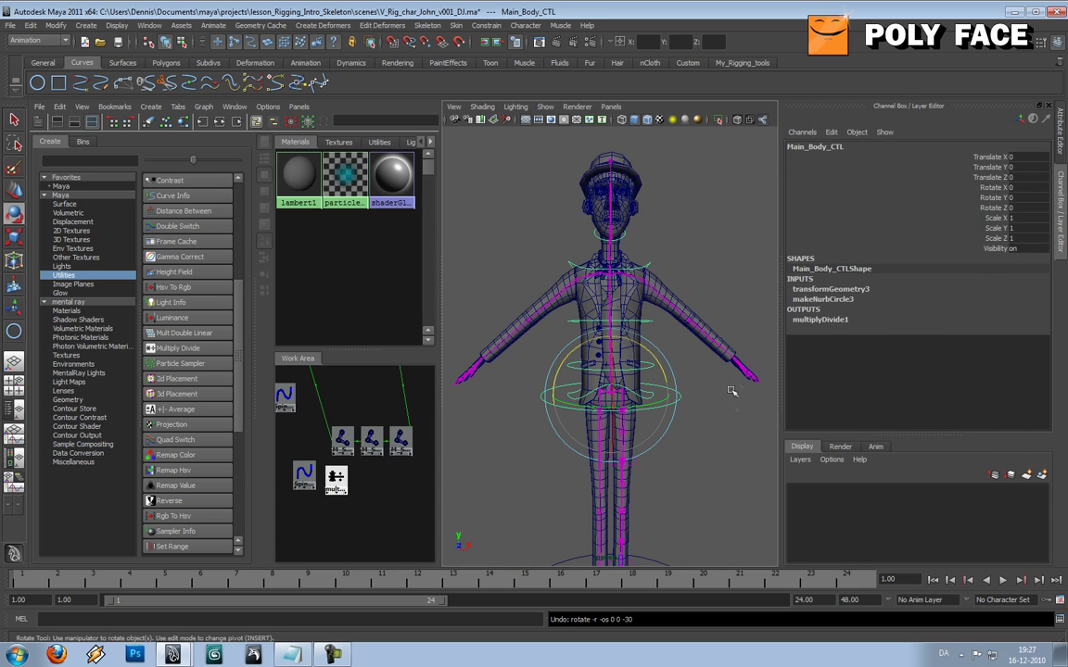
pyautogui.click(732, 410)
pyautogui.click(651, 366)
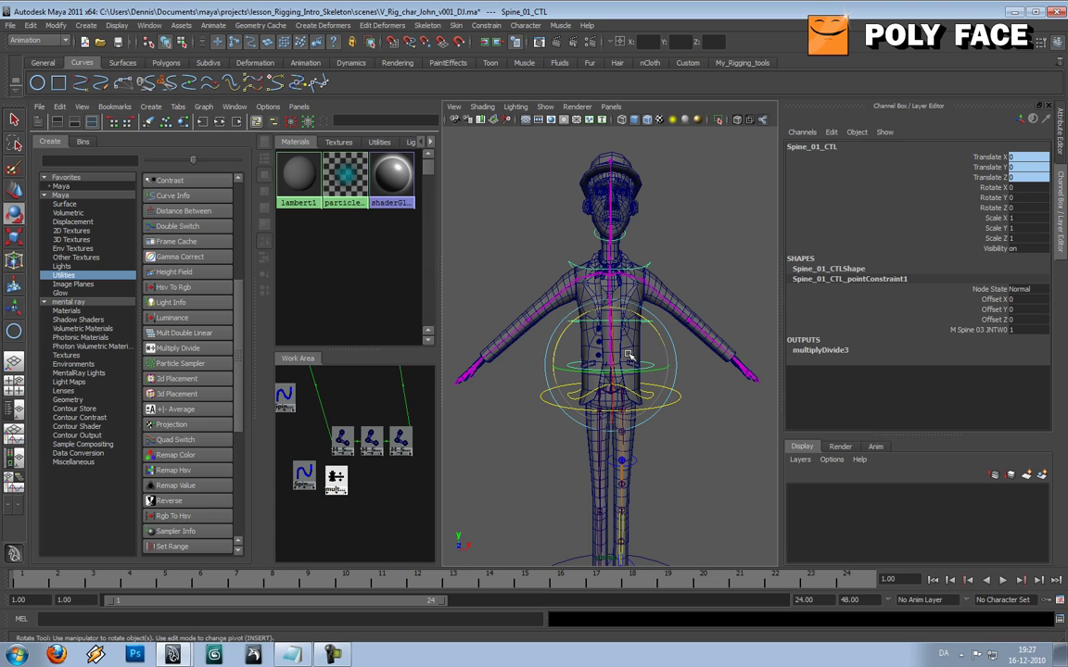
pyautogui.click(698, 390)
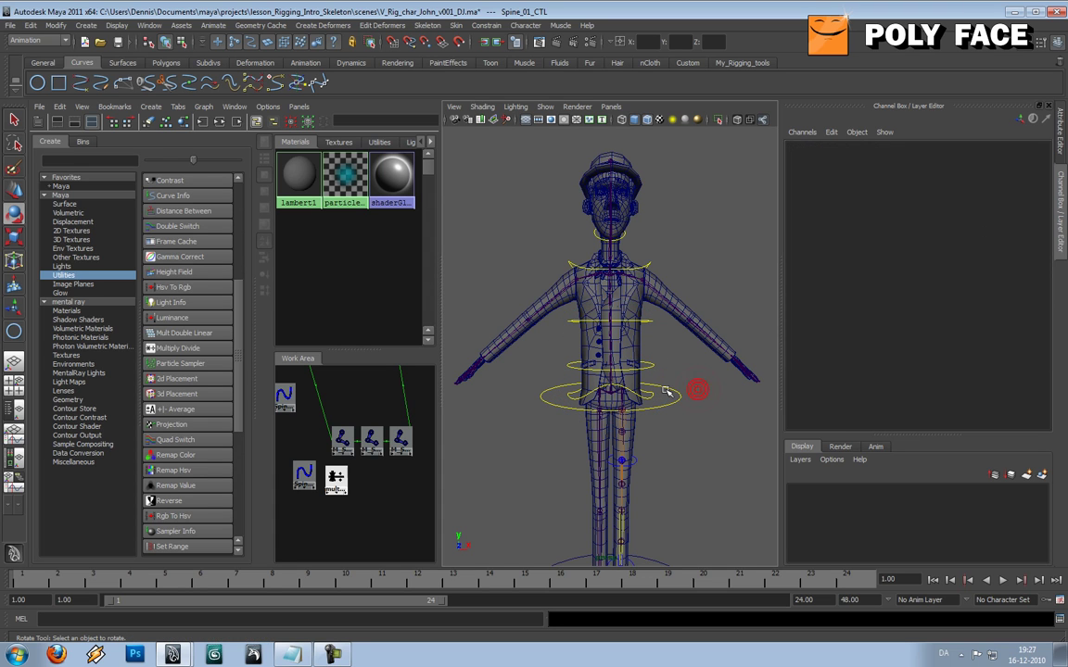
# Test-rotate Main_Body_CTL, Spine_01_CTL and Spine_02_CTL together, undo the changes, and clear the selection
pyautogui.keyDown('alt'); pyautogui.moveTo(664, 390); pyautogui.dragTo(735, 387); pyautogui.keyUp('alt')
pyautogui.click(756, 460)
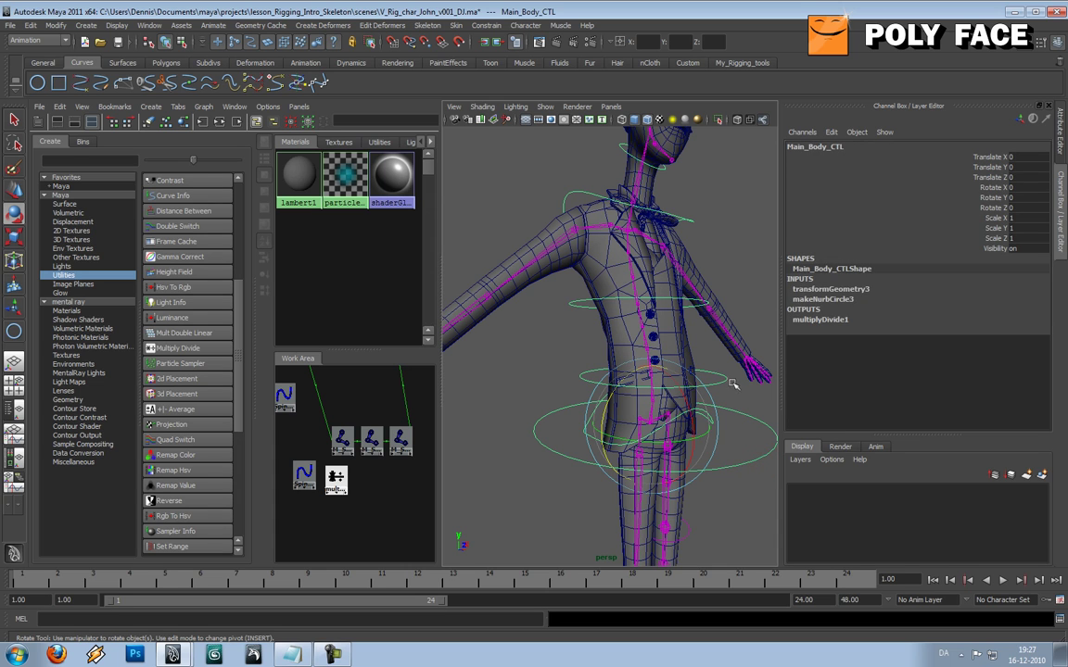
pyautogui.click(702, 306)
pyautogui.click(697, 305)
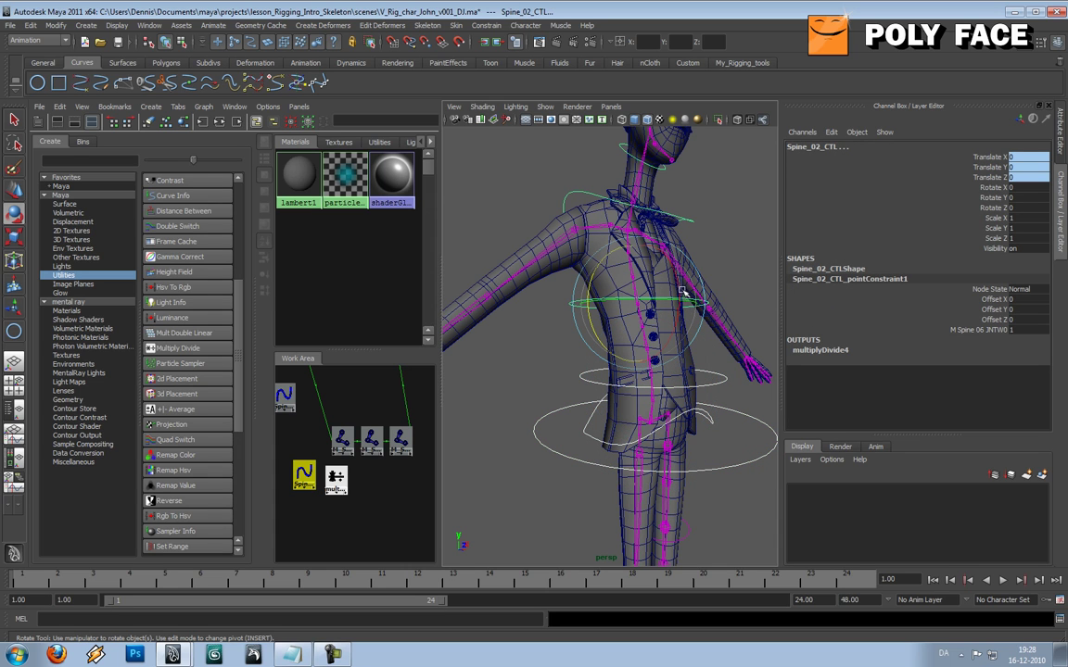
pyautogui.moveTo(689, 291)
pyautogui.mouseDown()
pyautogui.moveTo(675, 284)
pyautogui.moveTo(705, 346)
pyautogui.moveTo(758, 348)
pyautogui.moveTo(730, 352)
pyautogui.moveTo(663, 296)
pyautogui.moveTo(678, 306)
pyautogui.mouseUp()
pyautogui.scroll(-5, 704, 346)
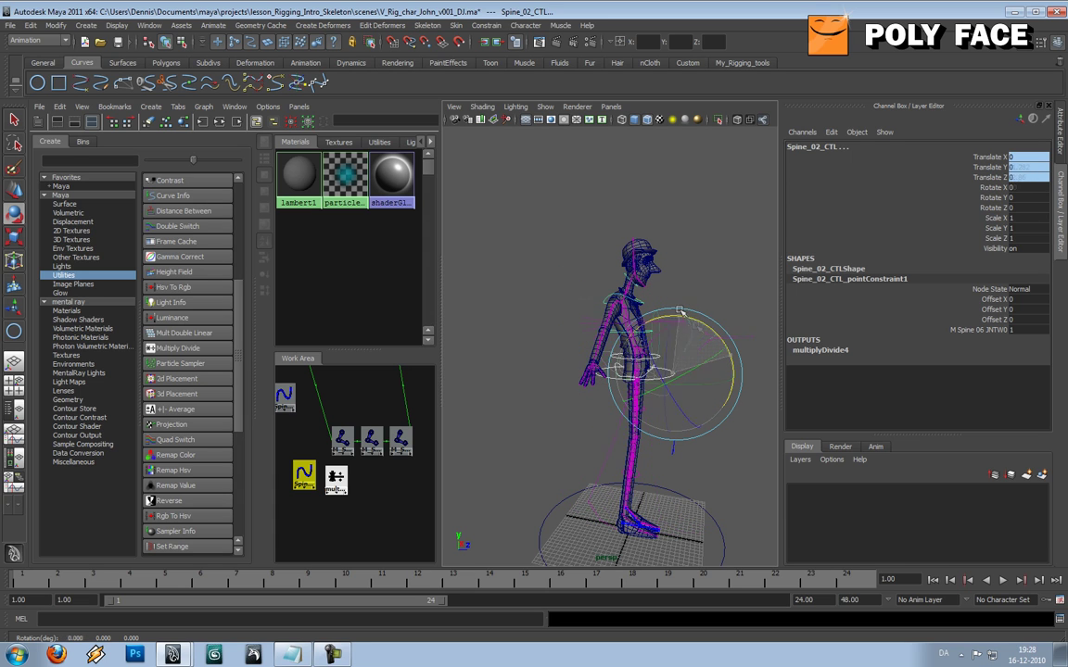
pyautogui.hotkey('ctrl', 'z')
pyautogui.hotkey('ctrl', 'z')
pyautogui.hotkey('ctrl', 'z')
pyautogui.click(512, 238)
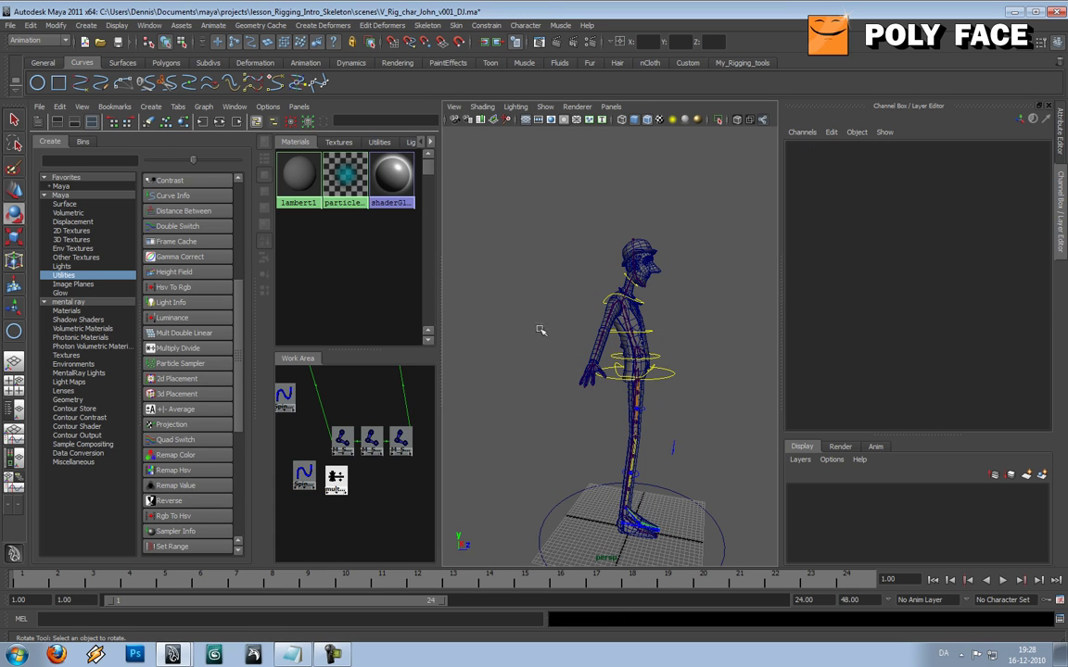
pyautogui.moveTo(543, 330)
pyautogui.keyDown('alt'); pyautogui.mouseDown()
pyautogui.moveTo(467, 331)
pyautogui.moveTo(533, 315)
pyautogui.mouseUp(); pyautogui.keyUp('alt')
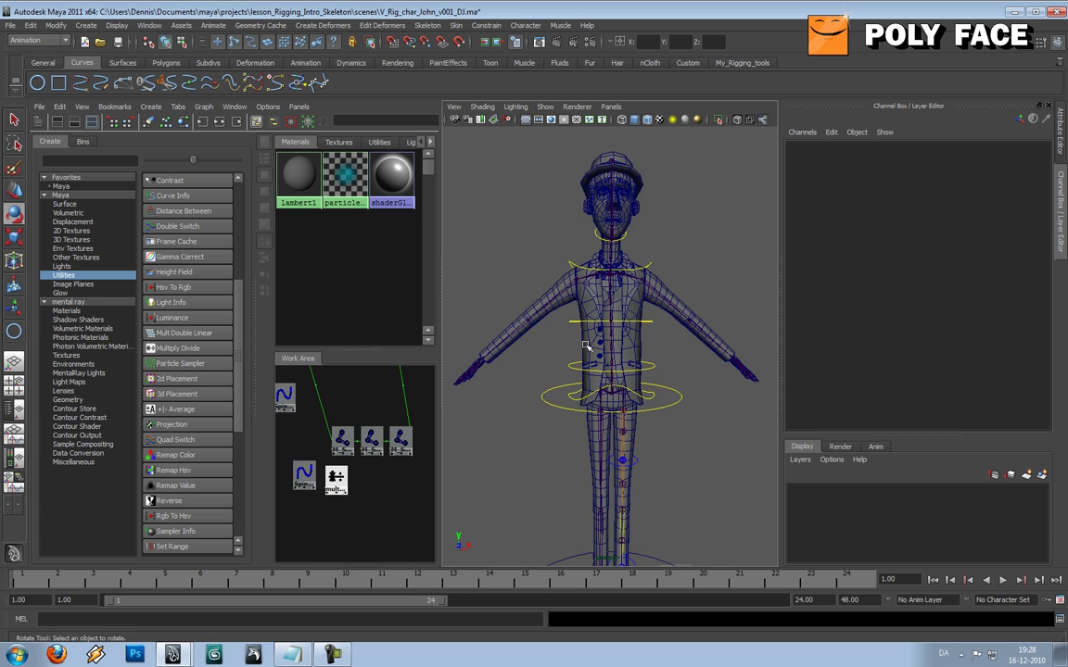
# Examine joint M_Spine_09_JNT at the upper chest and the nearby Spine_03_CTL control, and clear the selection
pyautogui.scroll(4, 586, 346)
pyautogui.moveTo(587, 347)
pyautogui.keyDown('alt'); pyautogui.mouseDown()
pyautogui.moveTo(596, 342)
pyautogui.moveTo(569, 357)
pyautogui.mouseUp(); pyautogui.keyUp('alt')
pyautogui.keyDown('alt'); pyautogui.moveTo(694, 194); pyautogui.dragTo(684, 235, button='middle'); pyautogui.keyUp('alt')
pyautogui.scroll(4, 684, 235)
pyautogui.click(569, 228)
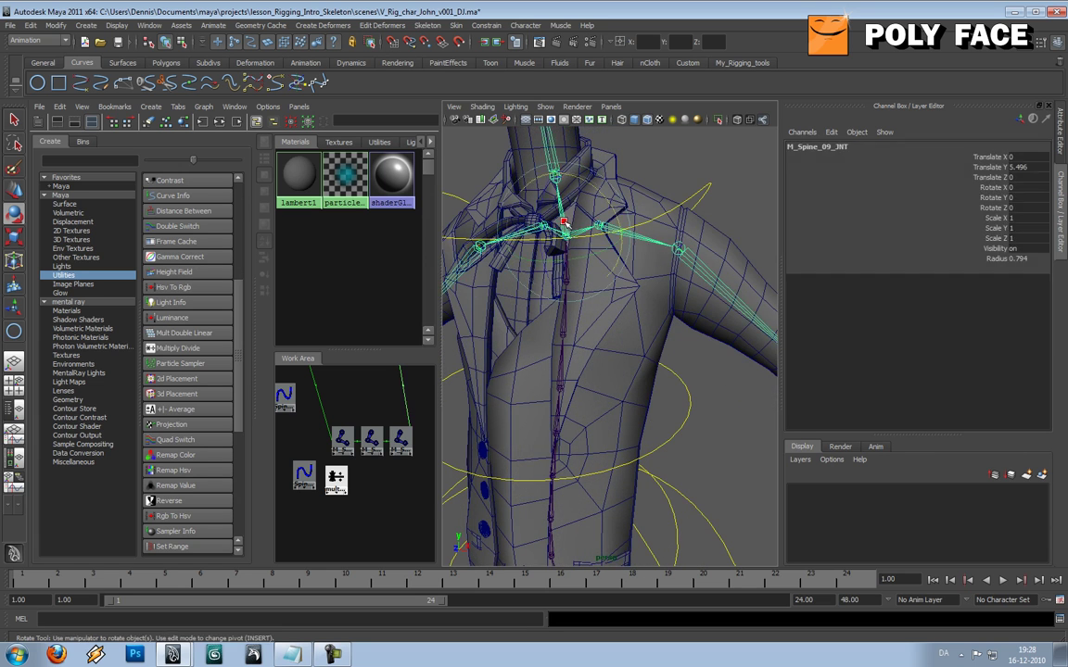
pyautogui.press('w')
pyautogui.scroll(-4, 640, 235)
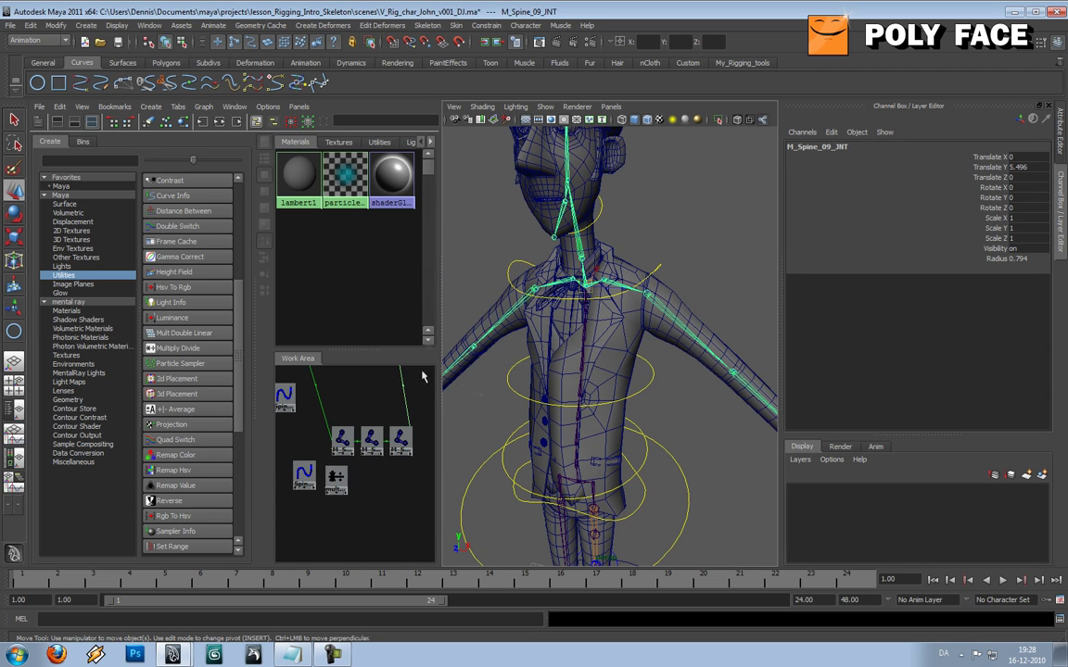
pyautogui.click(658, 267)
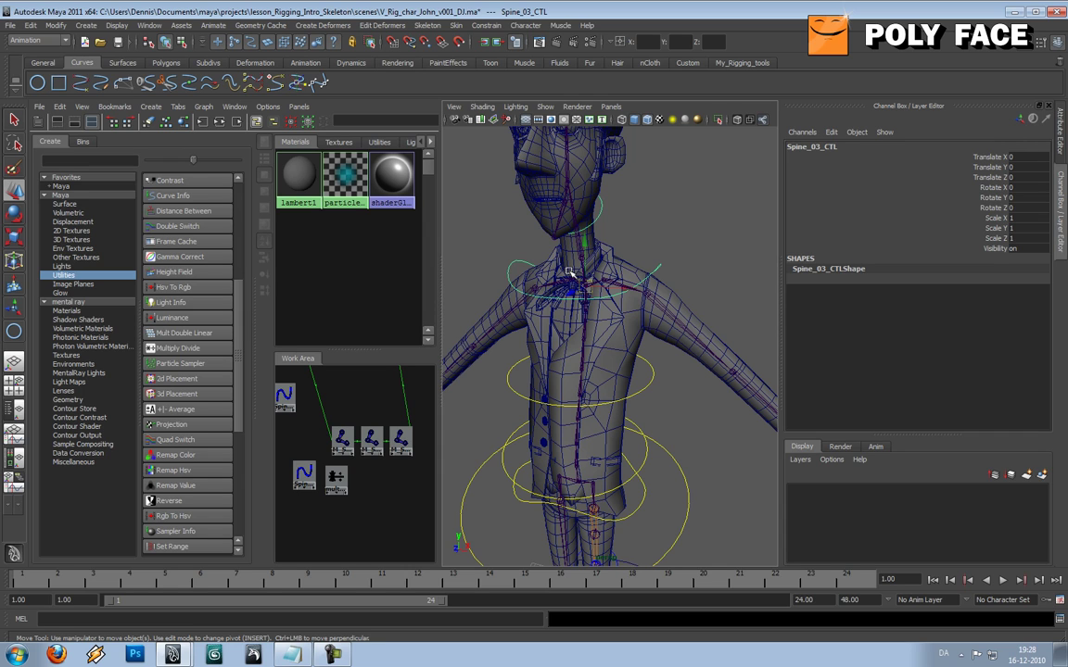
pyautogui.click(687, 224)
pyautogui.keyDown('alt'); pyautogui.moveTo(609, 245); pyautogui.dragTo(609, 279, button='middle'); pyautogui.keyUp('alt')
pyautogui.scroll(5, 610, 290)
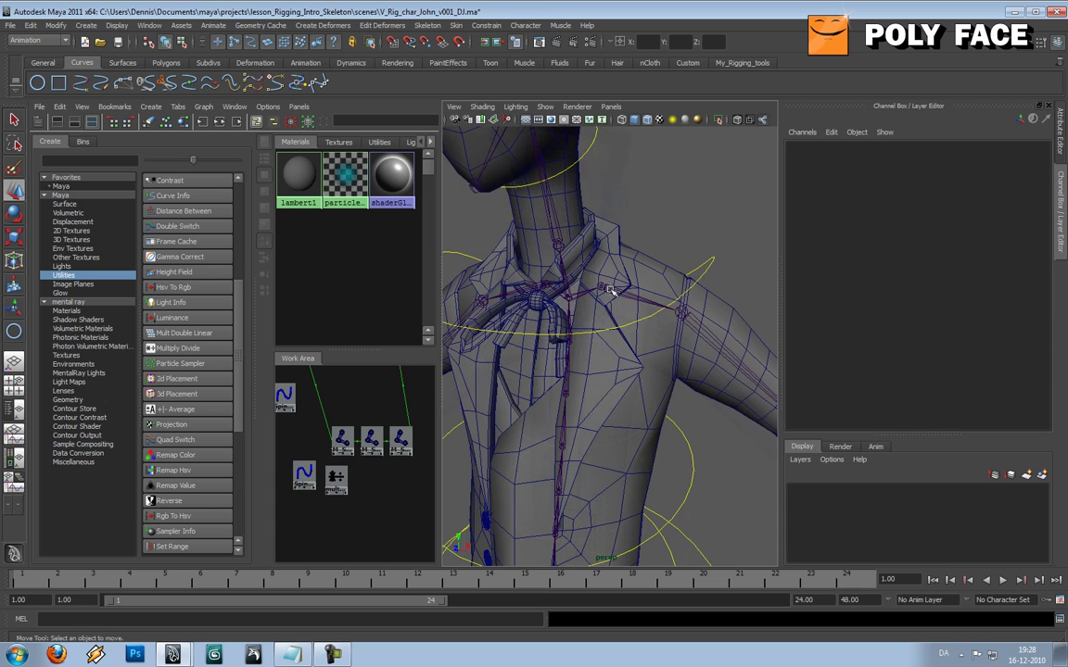
# Select Spine_03_CTL and then joint M_Spine_09_JNT, and open the Orient Constraint options
pyautogui.click(708, 269)
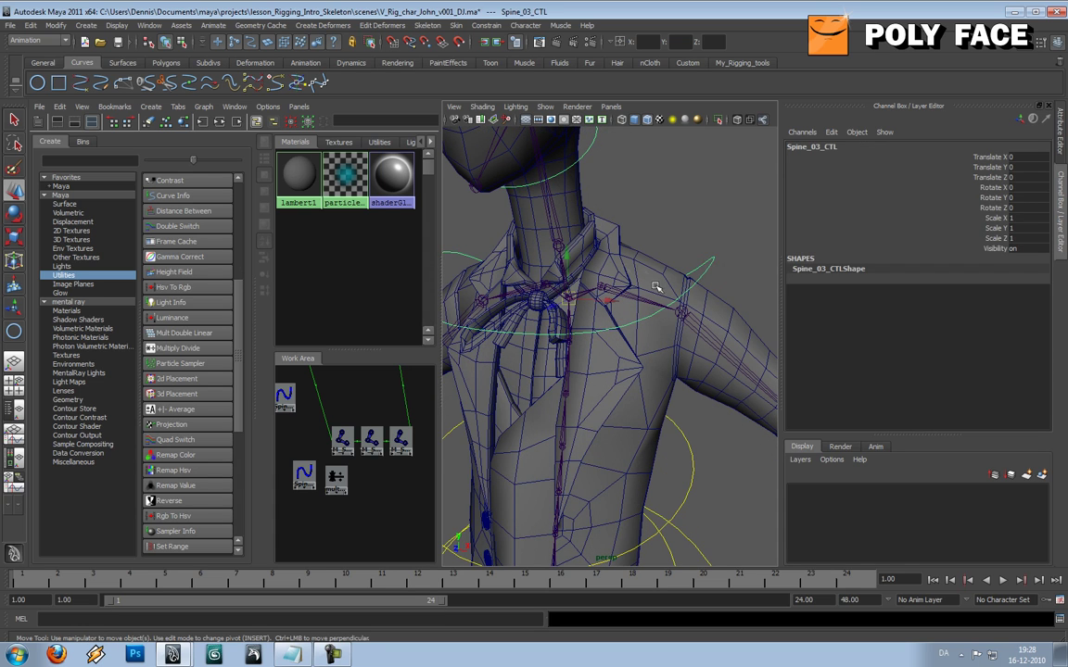
pyautogui.scroll(5, 606, 268)
pyautogui.click(509, 188)
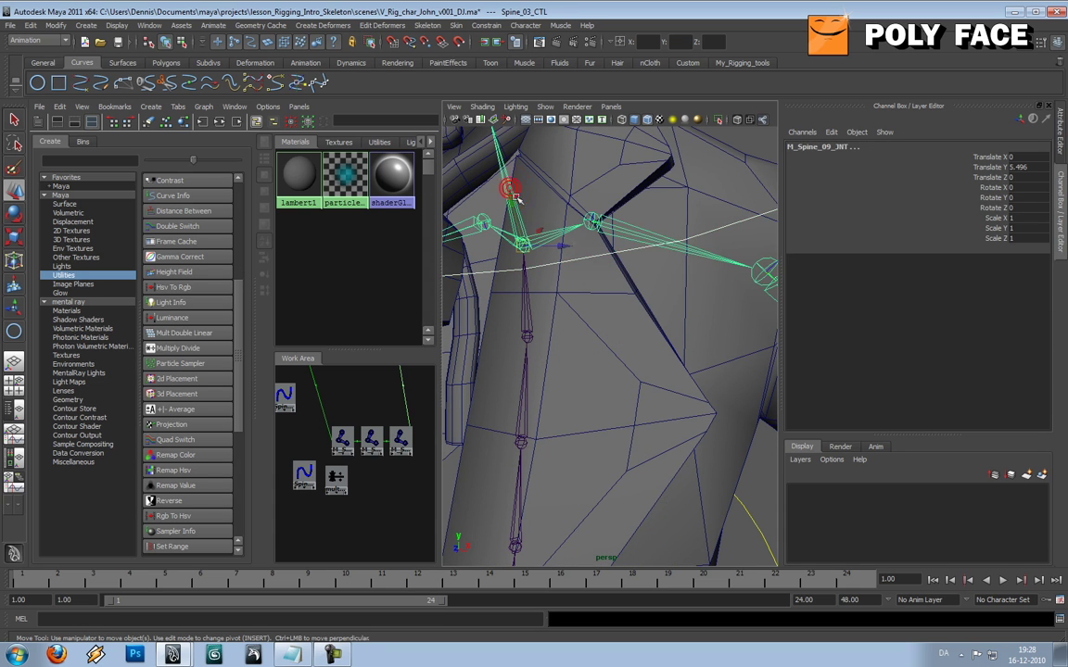
pyautogui.scroll(-5, 596, 248)
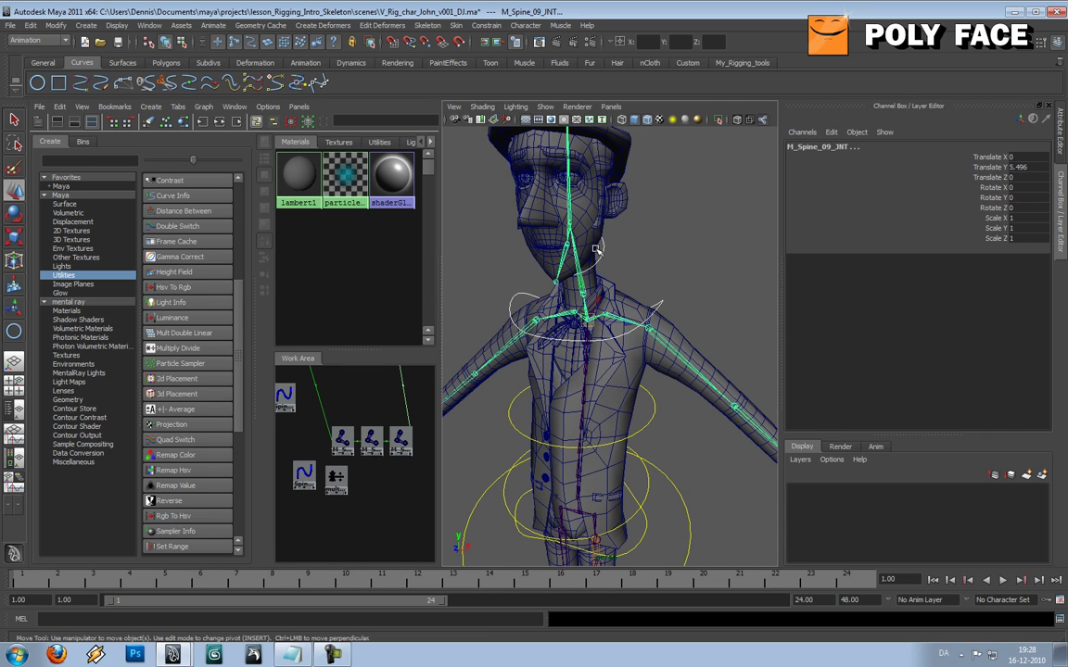
pyautogui.click(496, 26)
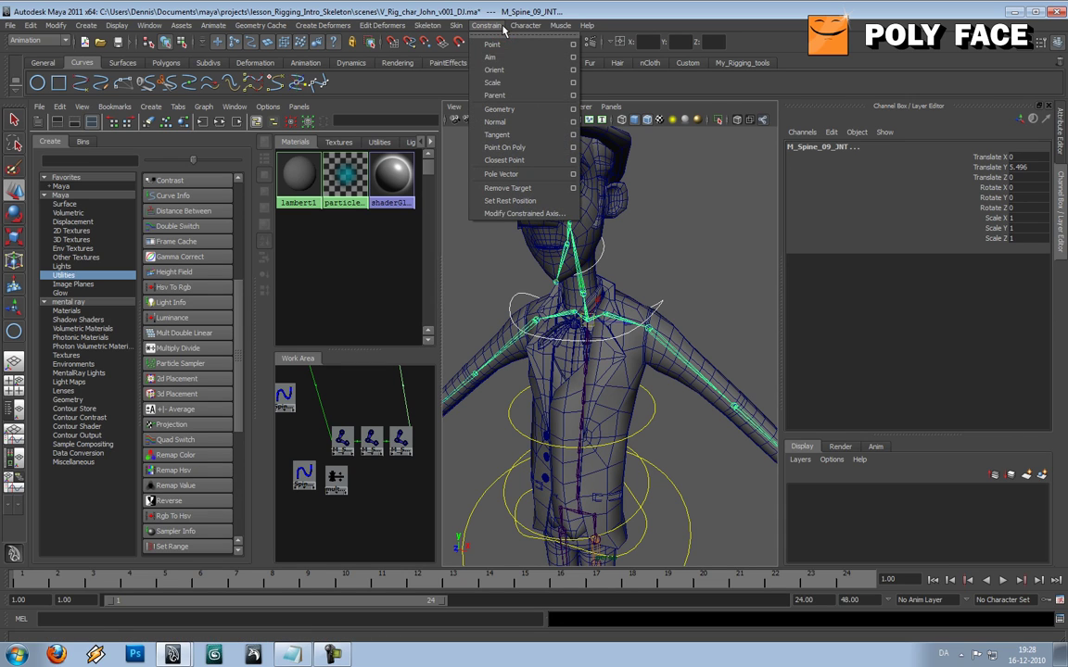
pyautogui.click(574, 71)
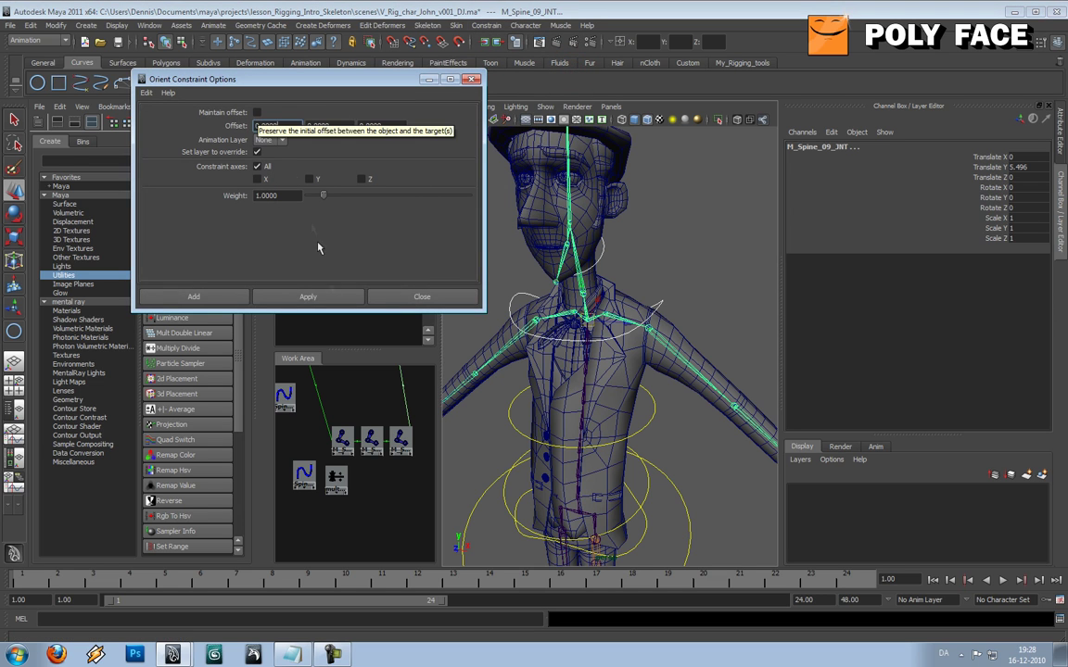
# Try the orient constraint without Maintain offset, and undo it
pyautogui.click(331, 296)
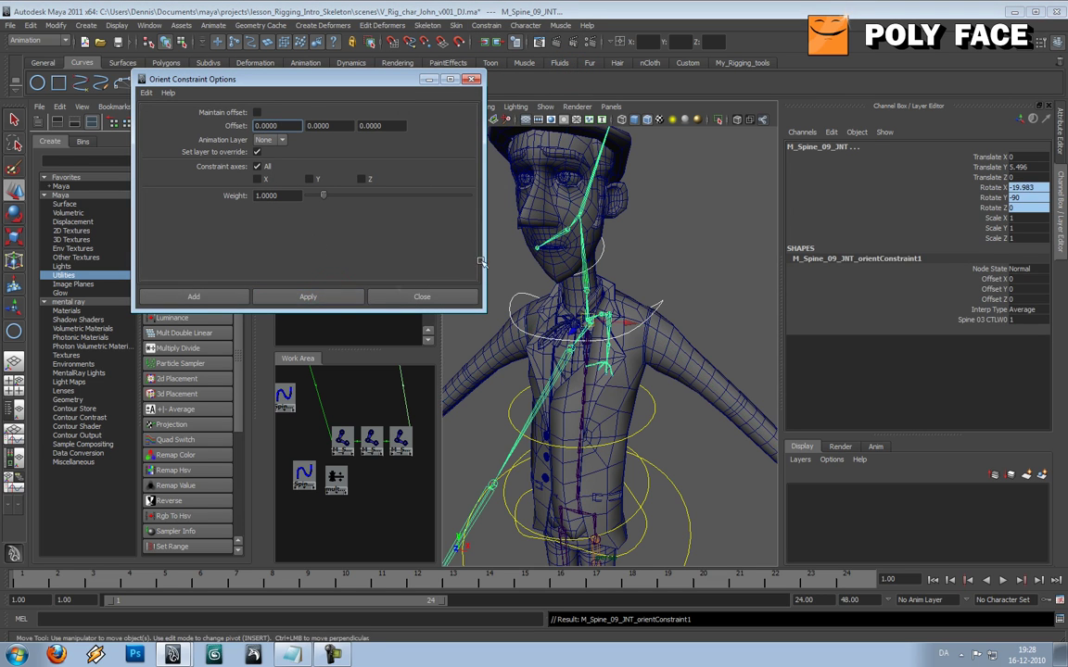
pyautogui.moveTo(654, 239)
pyautogui.keyDown('alt'); pyautogui.mouseDown()
pyautogui.moveTo(686, 239)
pyautogui.moveTo(670, 242)
pyautogui.mouseUp(); pyautogui.keyUp('alt')
pyautogui.hotkey('ctrl', 'z')
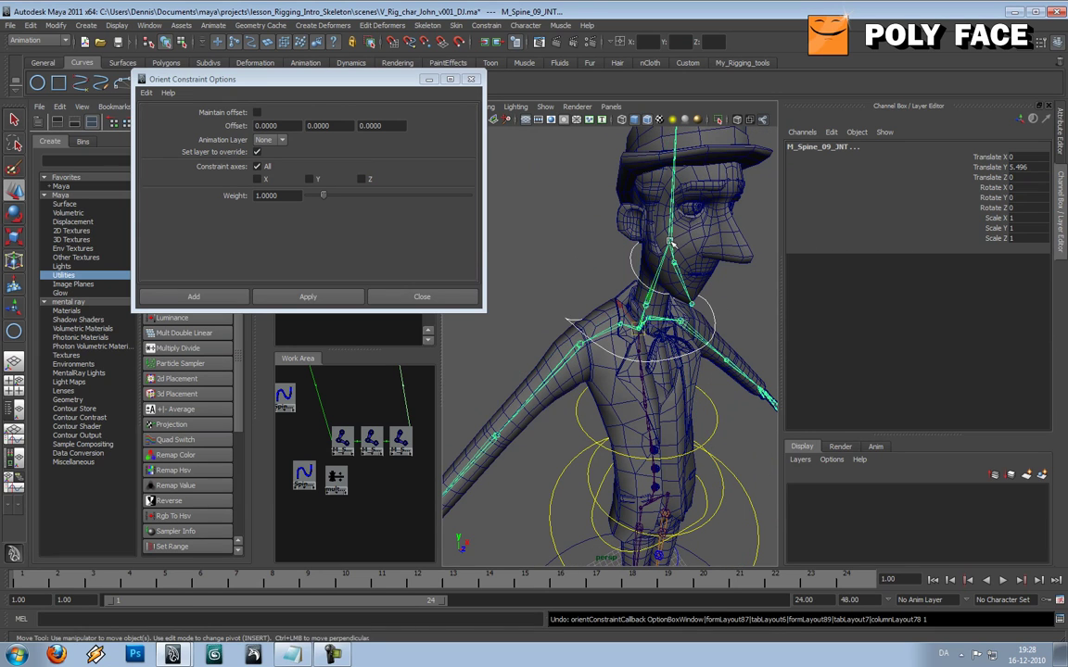
# Orient-constrain joint M_Spine_09_JNT to Spine_03_CTL on all axes with Maintain offset enabled, and close the options
pyautogui.click(257, 112)
pyautogui.keyDown('alt'); pyautogui.moveTo(649, 246); pyautogui.dragTo(612, 255); pyautogui.keyUp('alt')
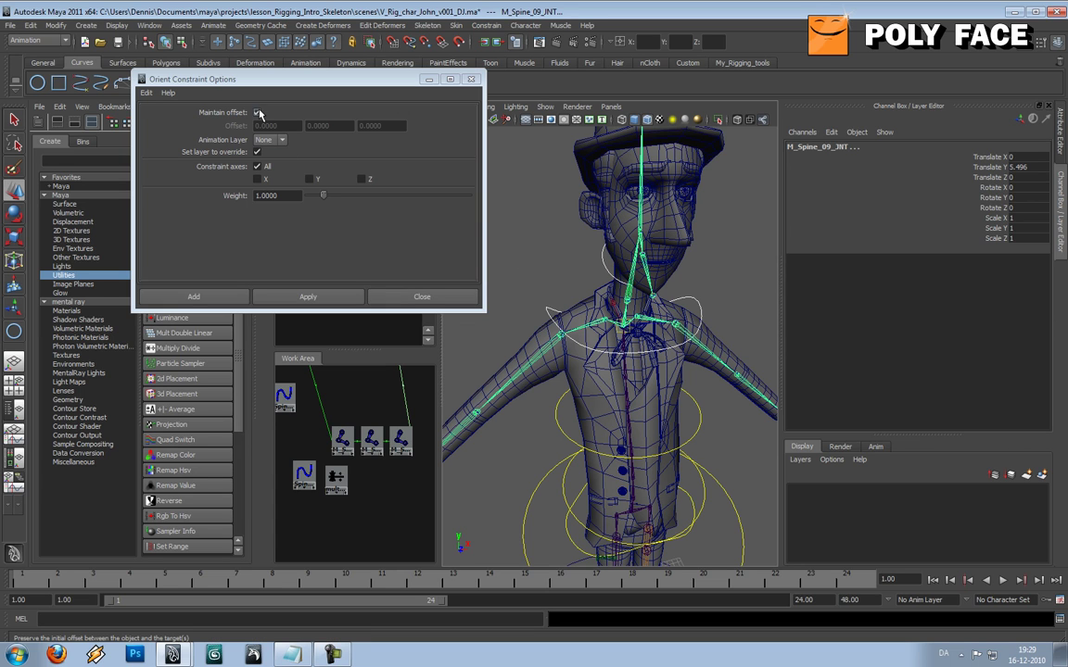
pyautogui.click(307, 295)
pyautogui.click(402, 299)
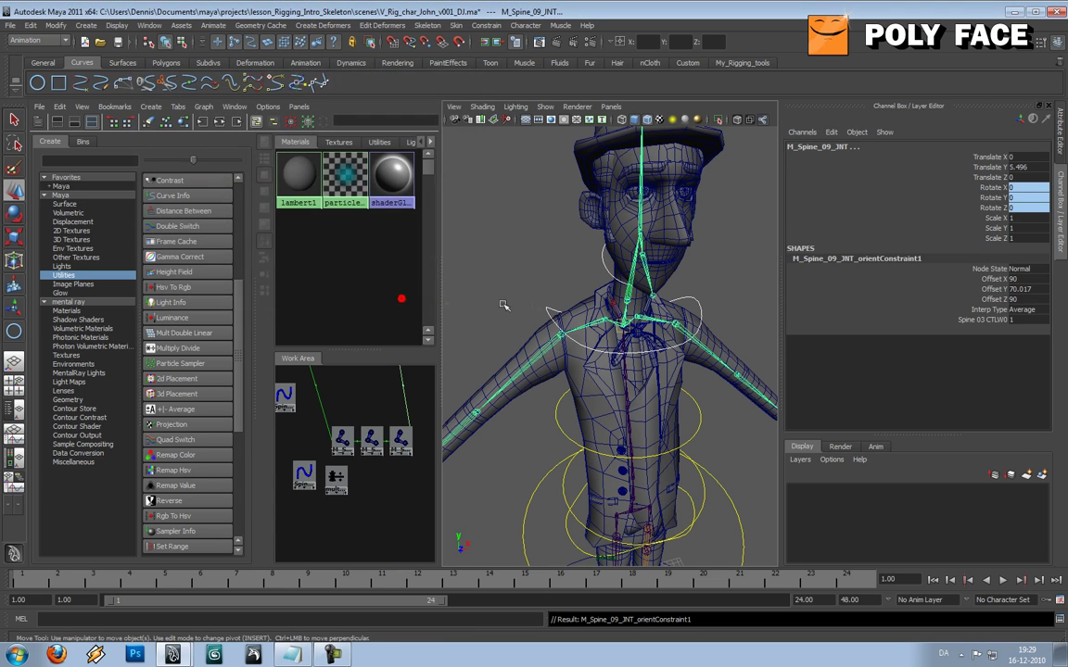
# Test-rotate Spine_03_CTL to check that it drives the upper chest joint, undo the rotation, and clear the selection
pyautogui.click(587, 304)
pyautogui.press('e')
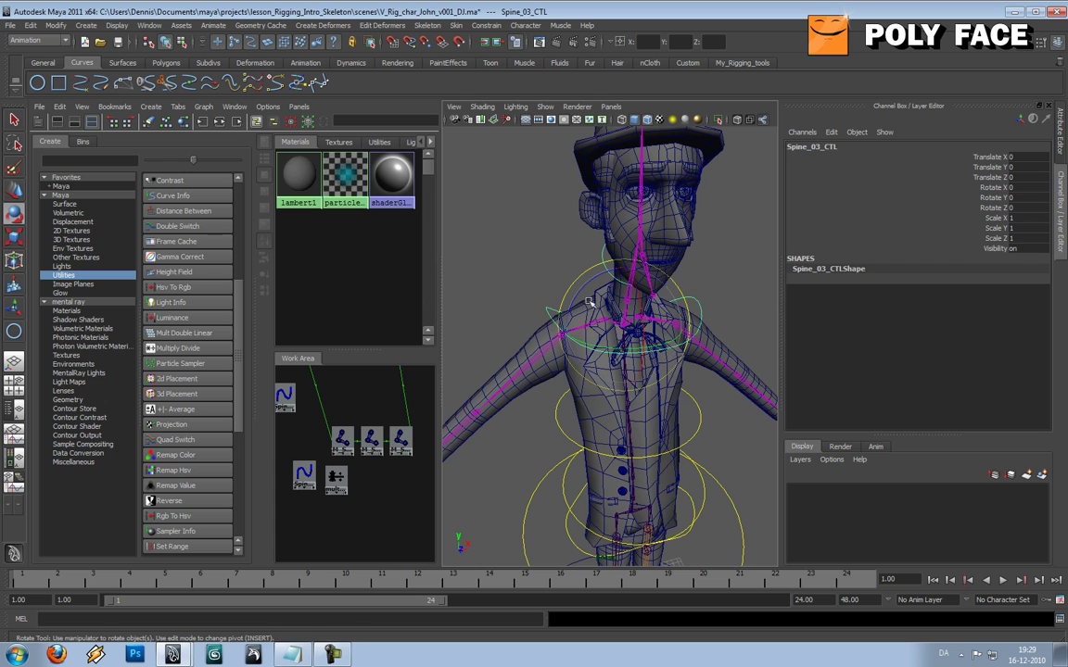
pyautogui.moveTo(531, 269); pyautogui.dragTo(619, 293)
pyautogui.press('z')
pyautogui.click(542, 255)
# Test-rotate Spine_02_CTL 75 degrees in Z to compare Spine_03_CTL with its joint, undo the rotation, and clear the selection
pyautogui.keyDown('alt'); pyautogui.moveTo(624, 360); pyautogui.dragTo(674, 338); pyautogui.keyUp('alt')
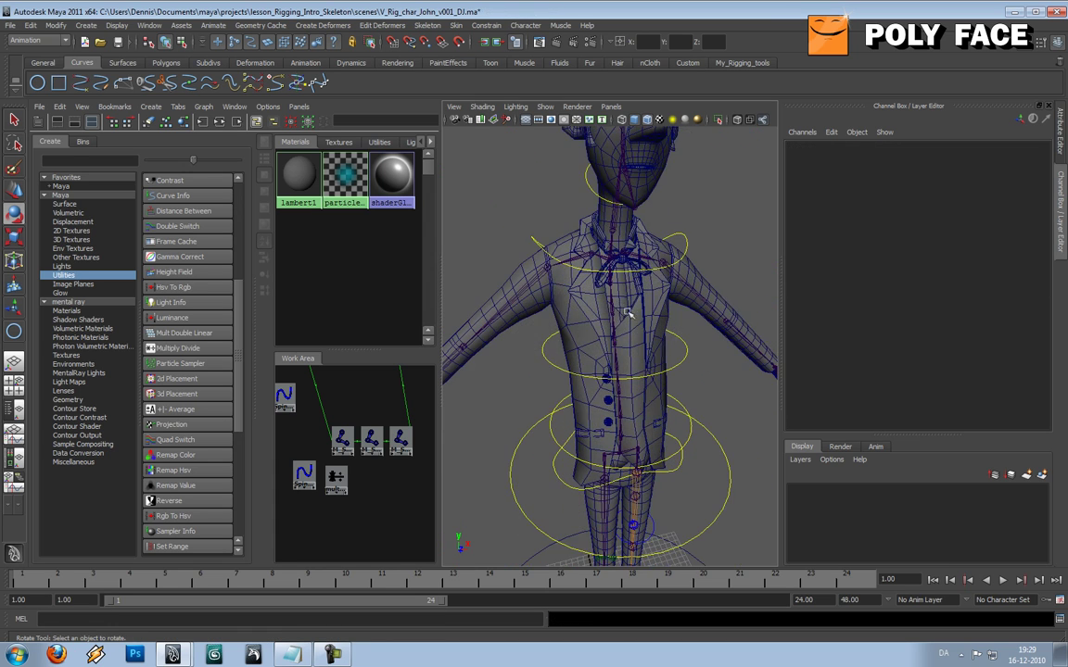
pyautogui.click(685, 349)
pyautogui.moveTo(567, 317); pyautogui.dragTo(600, 296)
pyautogui.press('z')
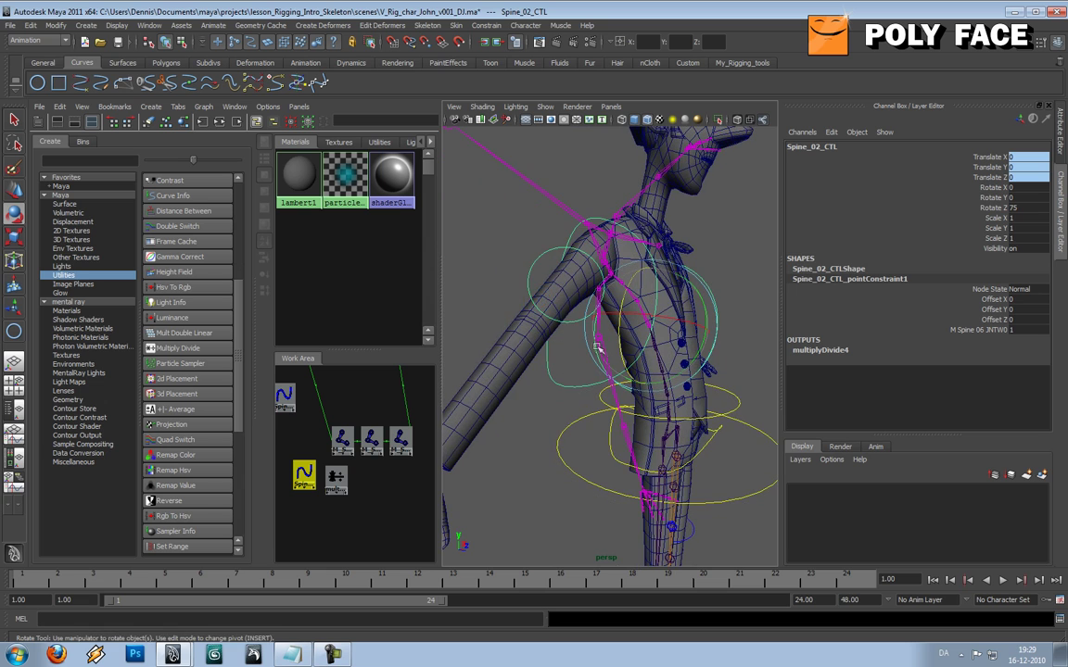
pyautogui.keyDown('alt'); pyautogui.moveTo(592, 347); pyautogui.dragTo(529, 346); pyautogui.keyUp('alt')
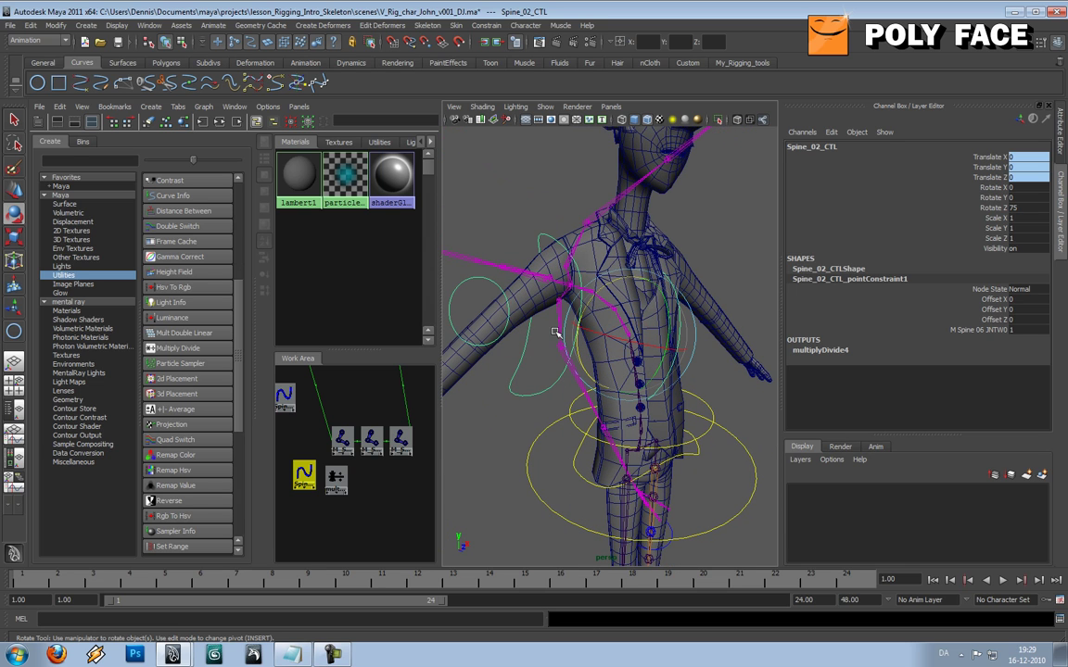
pyautogui.hotkey('ctrl', 'z')
pyautogui.click(492, 222)
# Point-constrain Spine_03_CTL to joint M_Spine_09_JNT
pyautogui.keyDown('alt'); pyautogui.moveTo(574, 239); pyautogui.dragTo(569, 296, button='middle'); pyautogui.keyUp('alt')
pyautogui.scroll(5, 575, 297)
pyautogui.click(586, 296)
pyautogui.press('w')
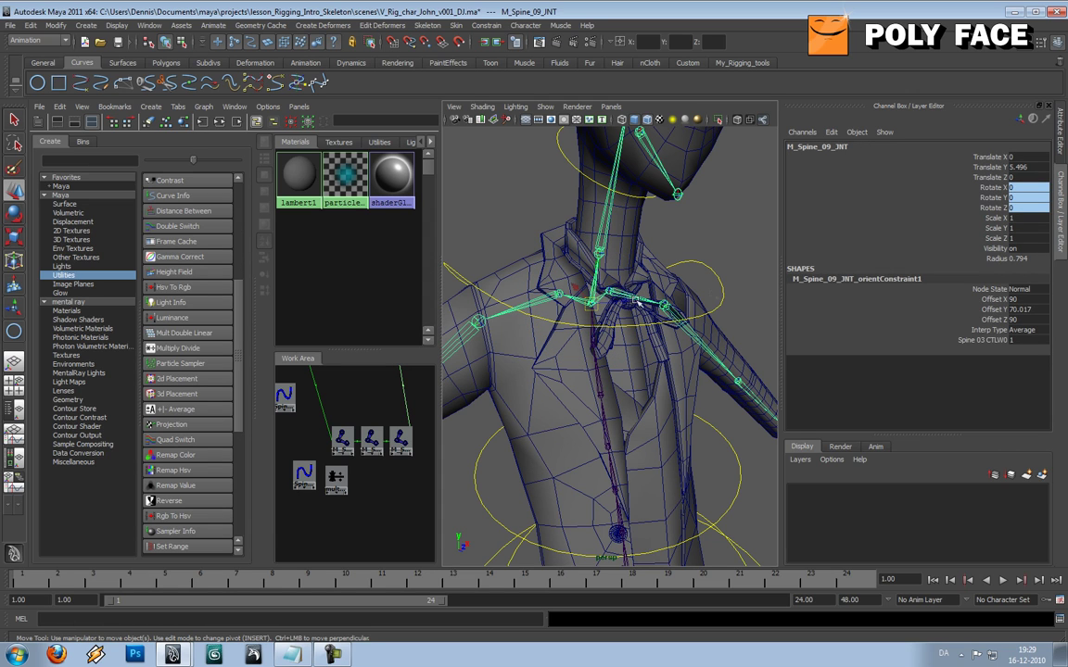
pyautogui.click(722, 281)
pyautogui.click(486, 25)
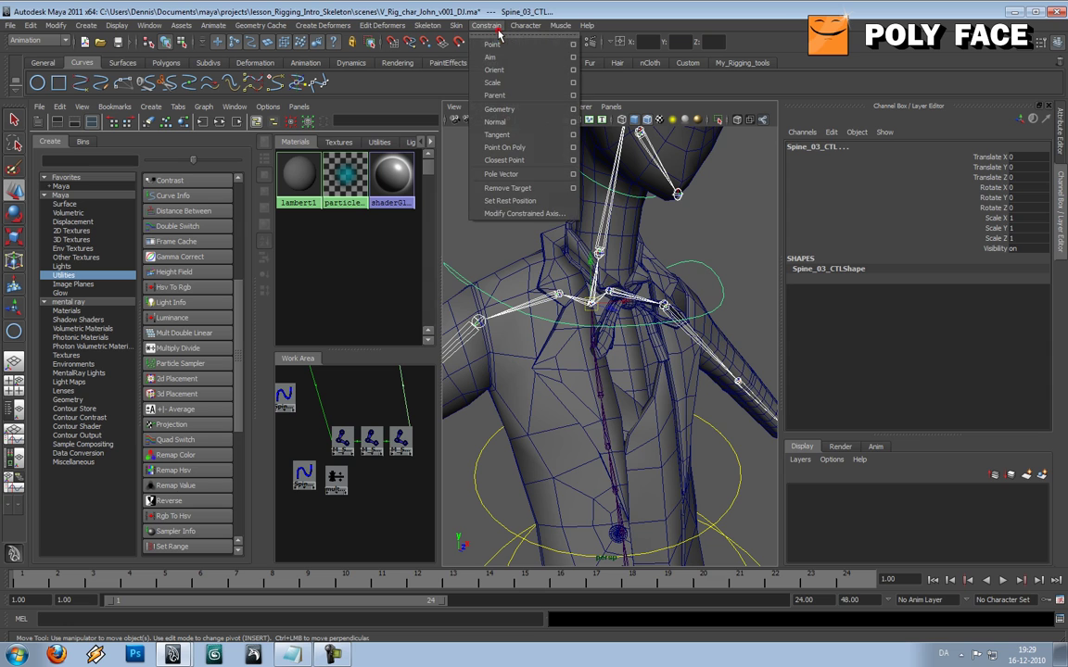
pyautogui.click(492, 44)
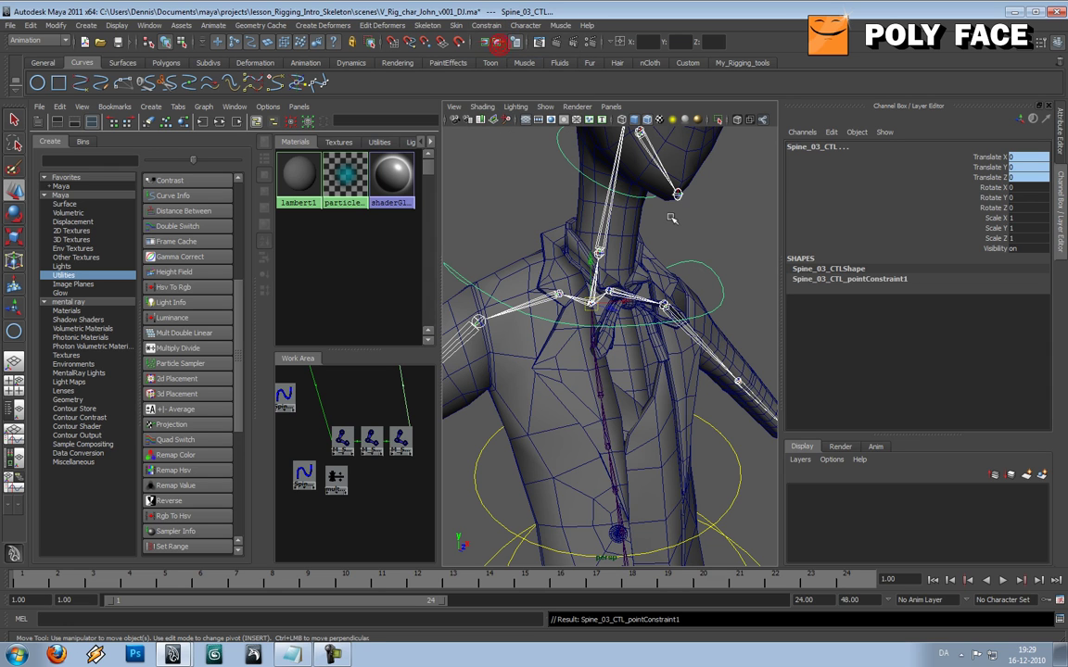
# Test-rotate Spine_02_CTL to check that the point-constrained Spine_03_CTL follows, undo the rotation, and clear the selection
pyautogui.click(742, 463)
pyautogui.scroll(-4, 688, 419)
pyautogui.press('e')
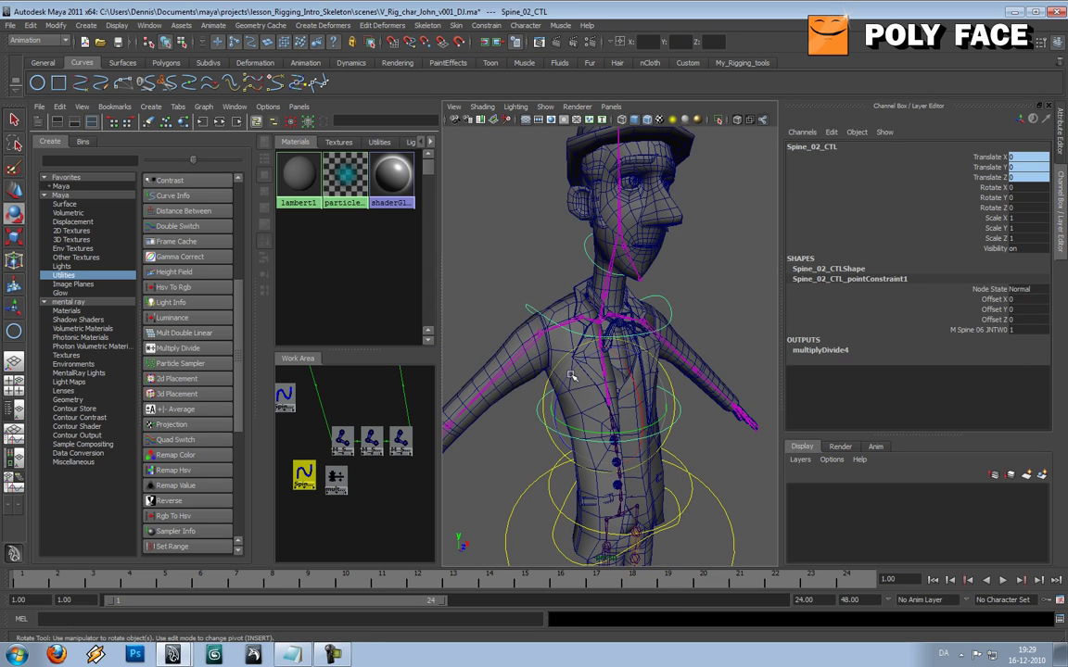
pyautogui.moveTo(571, 375); pyautogui.dragTo(601, 429)
pyautogui.hotkey('ctrl', 'z')
pyautogui.click(724, 298)
pyautogui.scroll(-5, 724, 298)
pyautogui.keyDown('alt'); pyautogui.moveTo(724, 297); pyautogui.dragTo(668, 296); pyautogui.keyUp('alt')
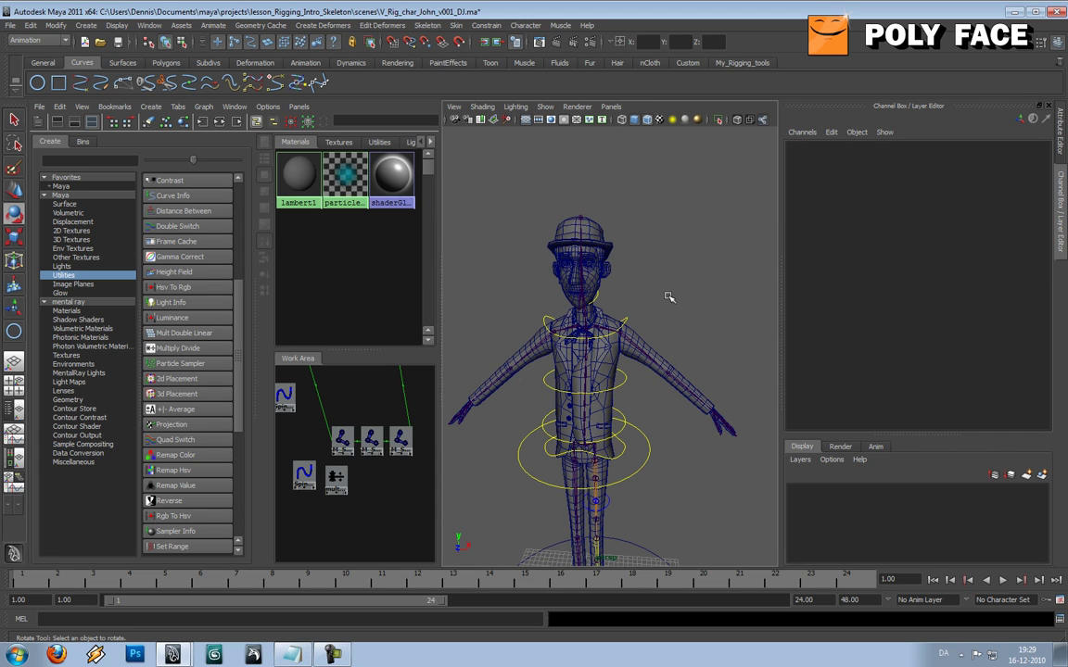
pyautogui.click(334, 655)
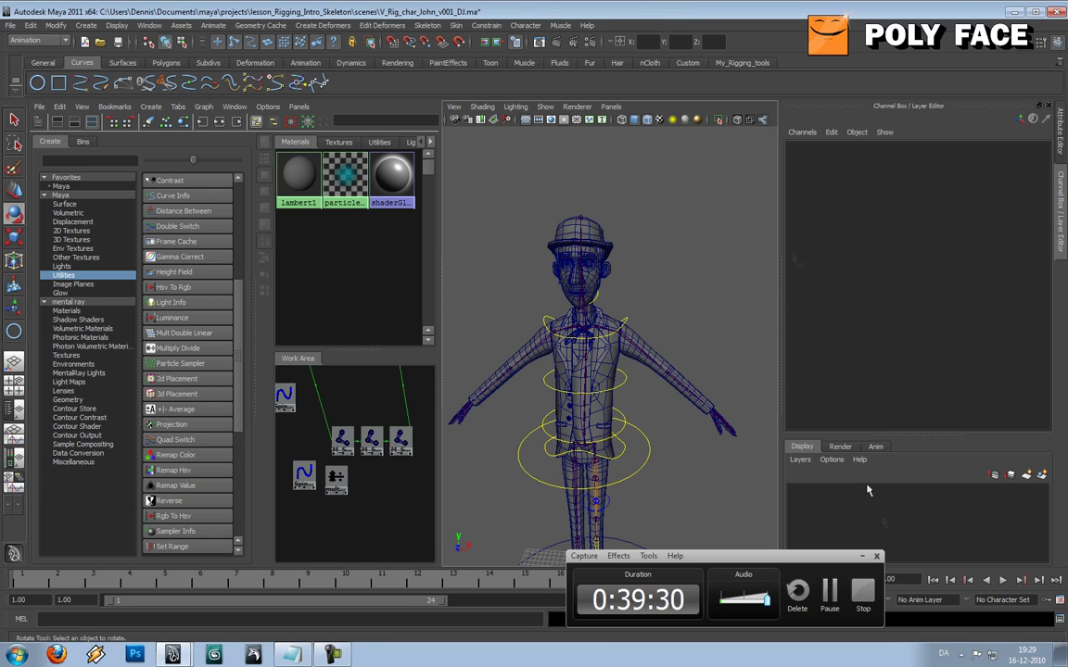
pyautogui.click(862, 557)
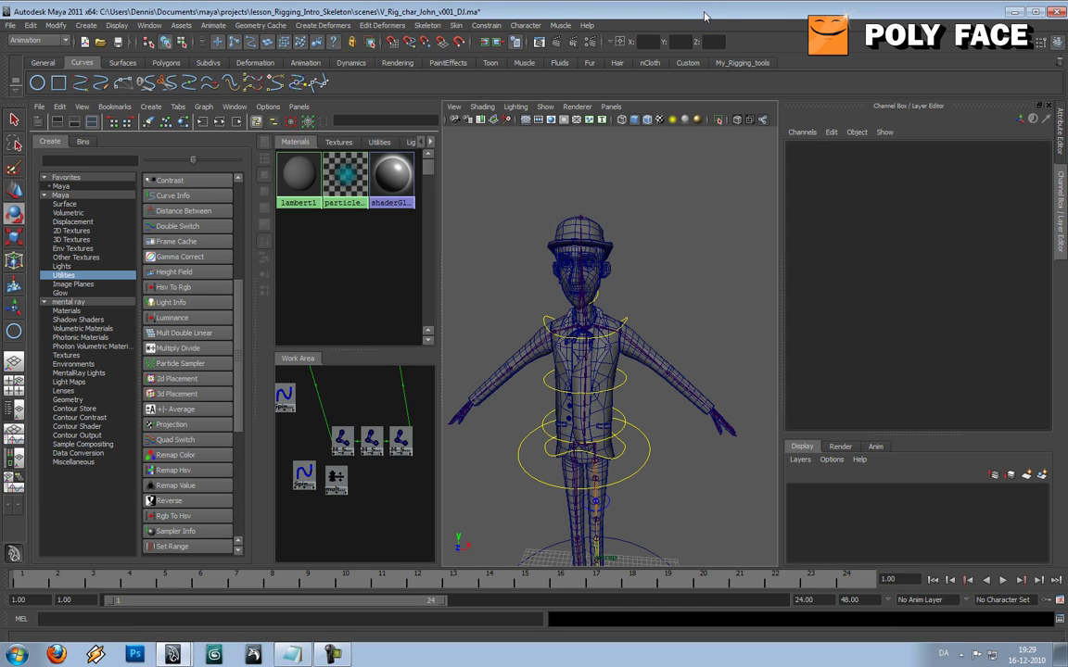
# Select Head_CTL at the neck, test-rotate it, and undo the rotation
pyautogui.moveTo(655, 255)
pyautogui.keyDown('alt'); pyautogui.mouseDown()
pyautogui.moveTo(496, 270)
pyautogui.moveTo(649, 282)
pyautogui.moveTo(737, 275)
pyautogui.moveTo(658, 281)
pyautogui.moveTo(638, 264)
pyautogui.mouseUp(); pyautogui.keyUp('alt')
pyautogui.scroll(2, 621, 259)
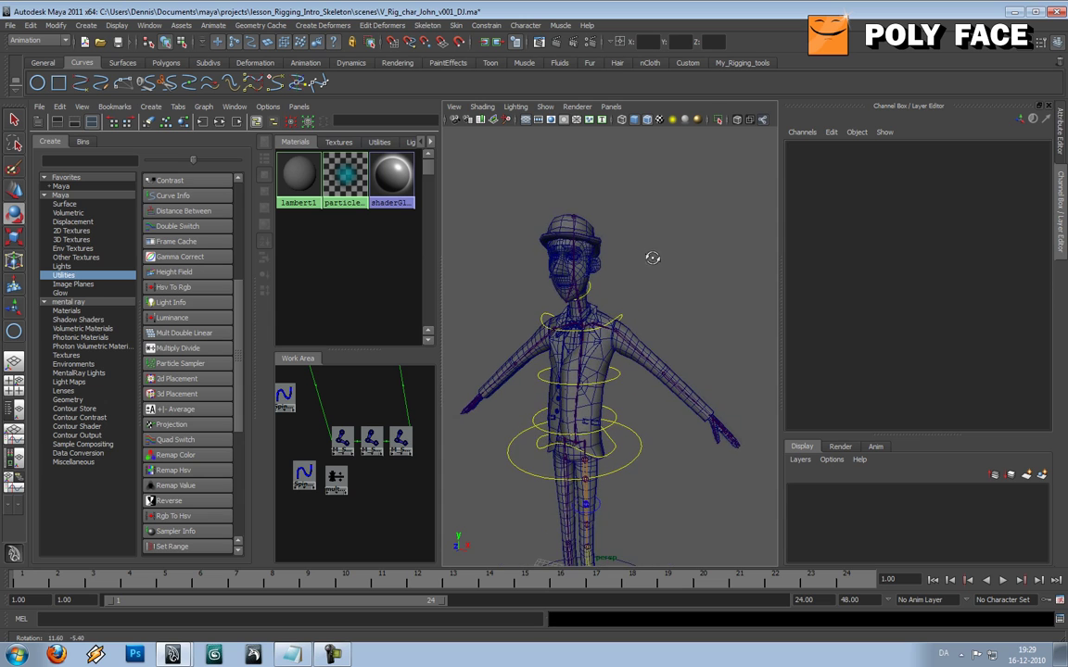
pyautogui.scroll(3, 619, 278)
pyautogui.scroll(3, 620, 257)
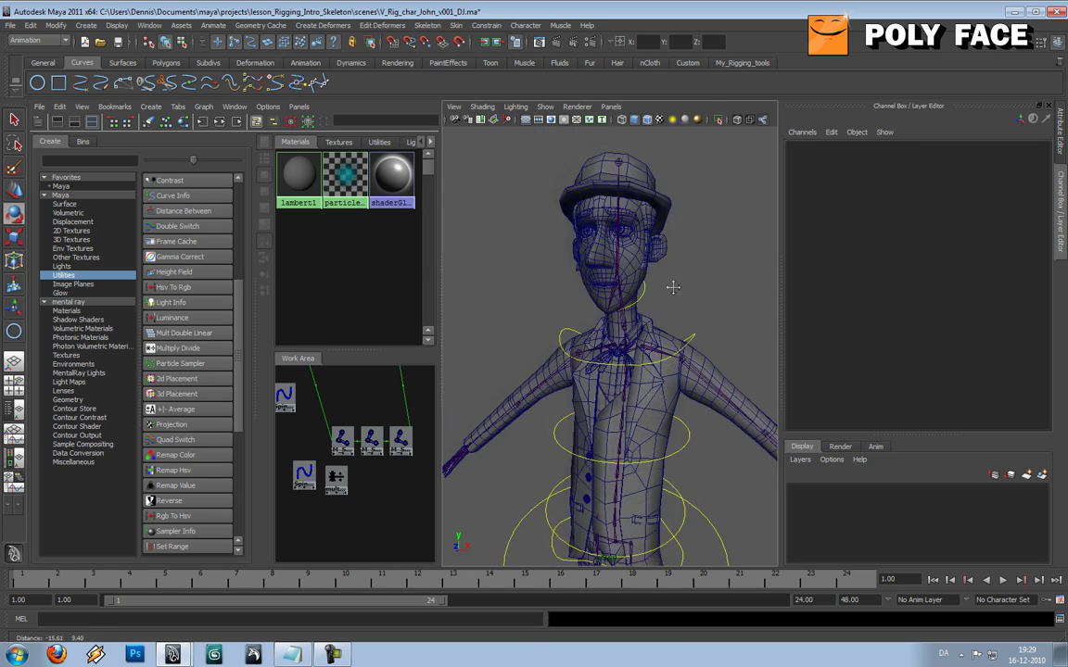
pyautogui.scroll(3, 612, 262)
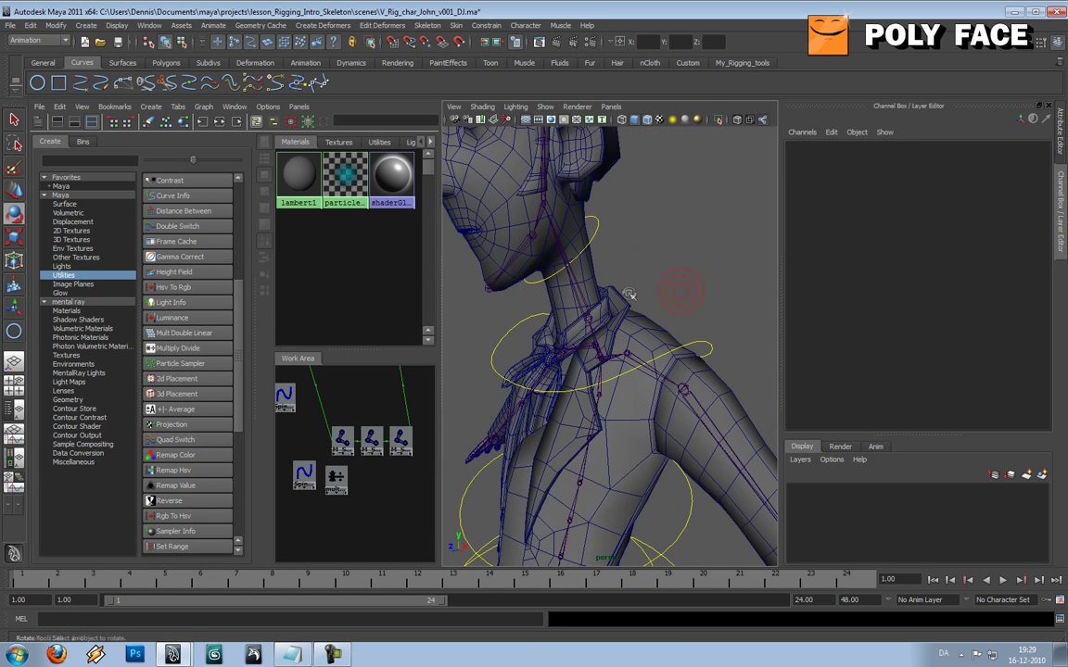
pyautogui.click(600, 224)
pyautogui.scroll(-6, 630, 232)
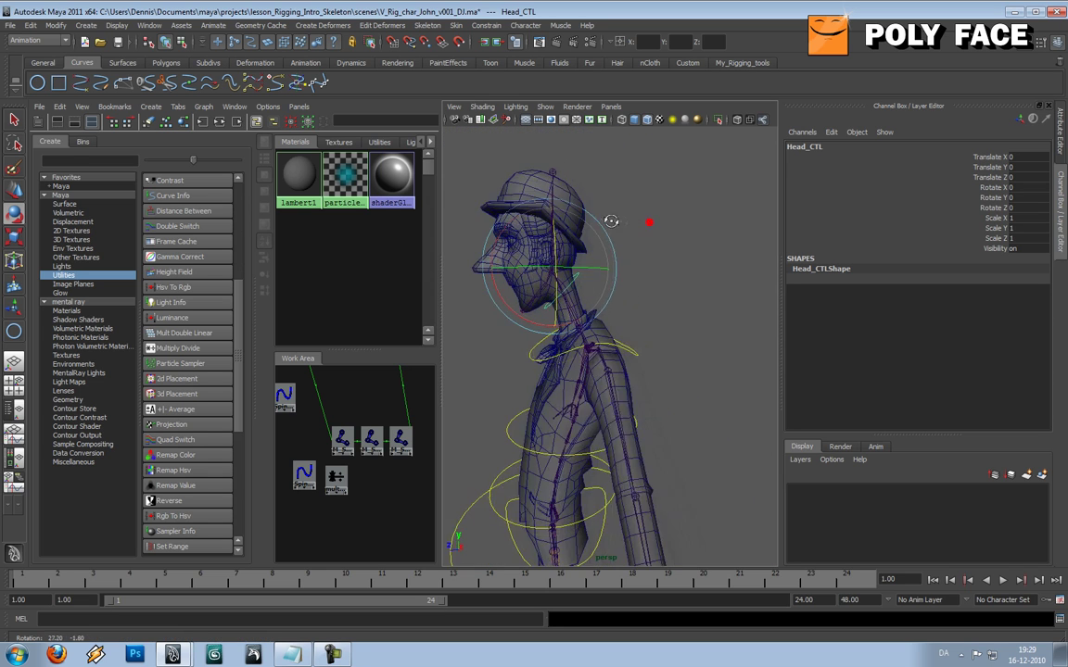
pyautogui.moveTo(647, 272); pyautogui.dragTo(765, 290)
pyautogui.hotkey('ctrl', 'z')
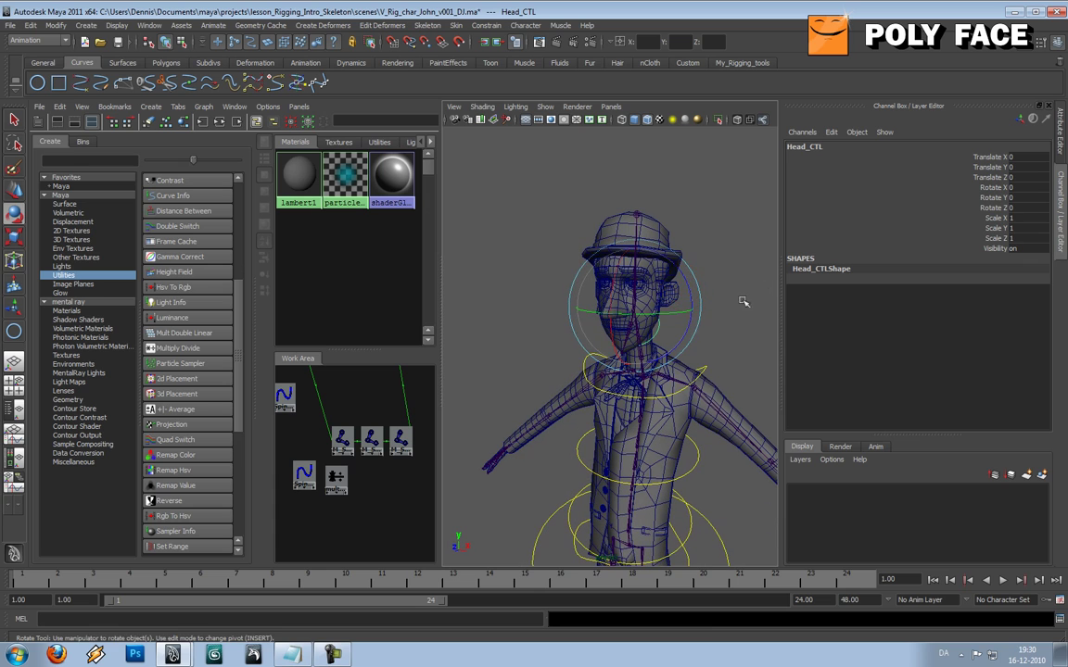
# Test-move Head_CTL 10 units along negative X, undo the move, and clear the selection
pyautogui.press('w')
pyautogui.moveTo(672, 311); pyautogui.dragTo(632, 312)
pyautogui.hotkey('ctrl', 'z')
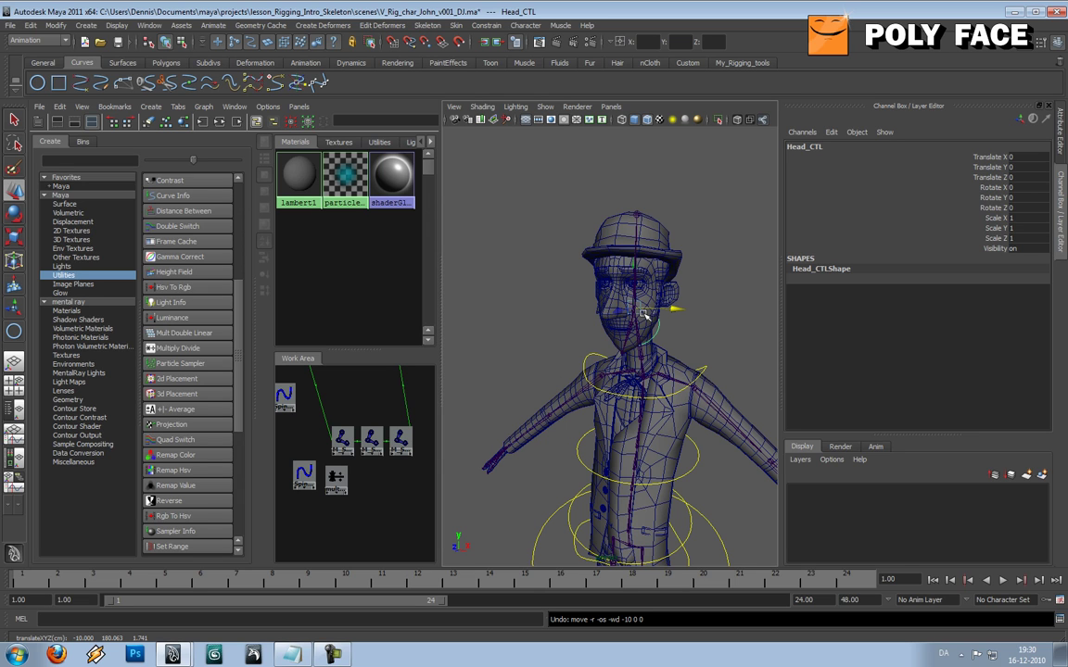
pyautogui.keyDown('alt'); pyautogui.moveTo(645, 315); pyautogui.dragTo(532, 322); pyautogui.keyUp('alt')
pyautogui.click(514, 286)
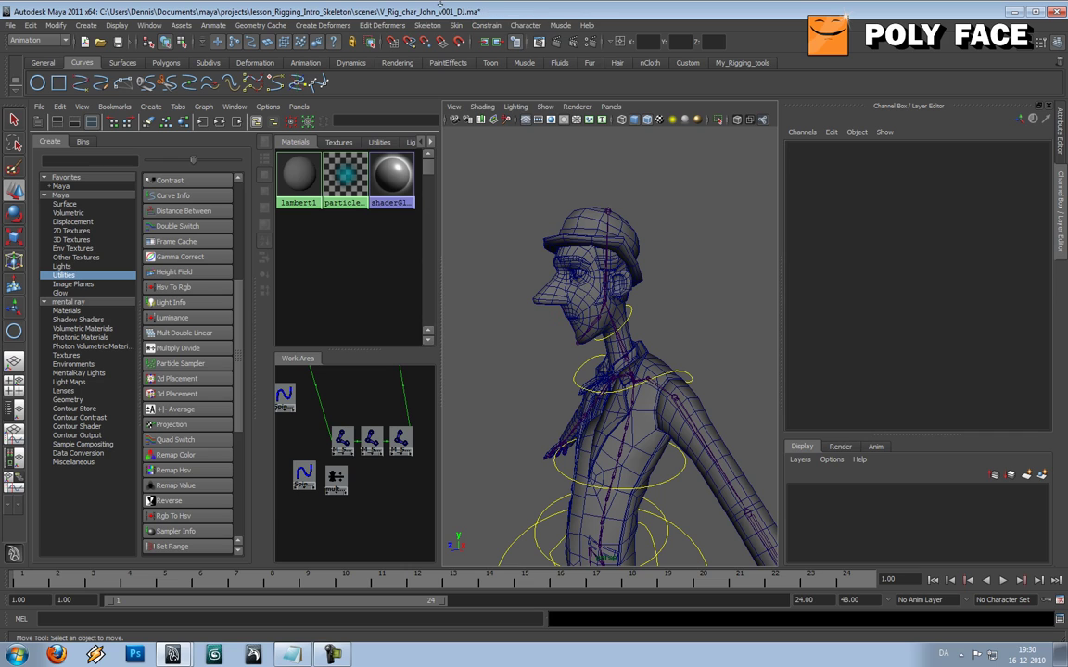
# Create an IK handle with the ikRPsolver from M_Neck_JNT to the joint at the base of the head
pyautogui.click(525, 25)
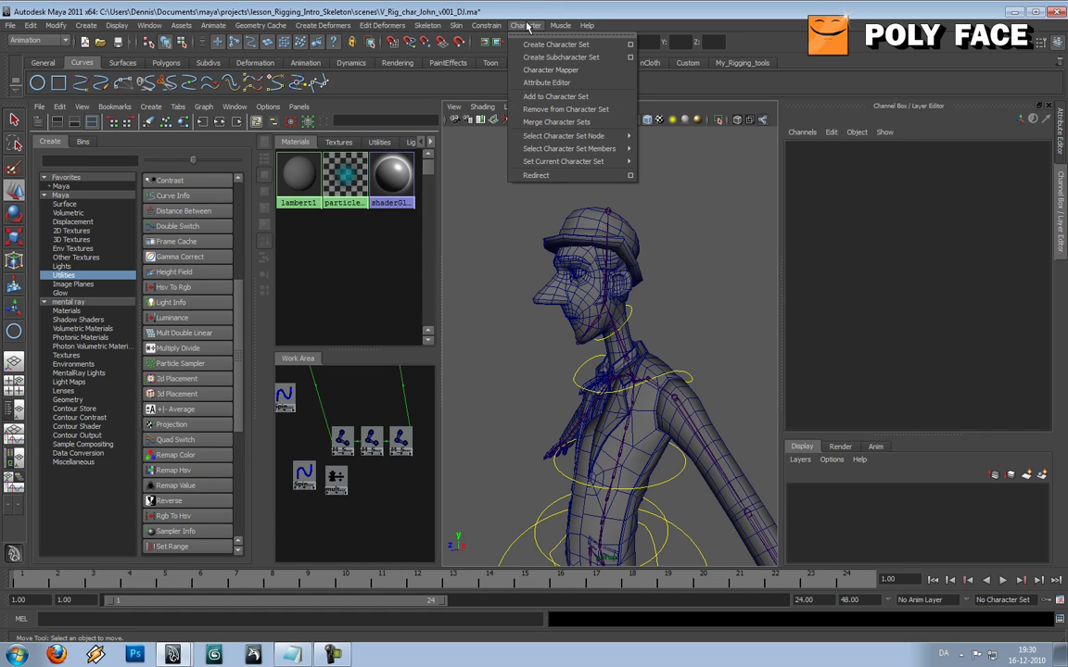
pyautogui.moveTo(491, 28)
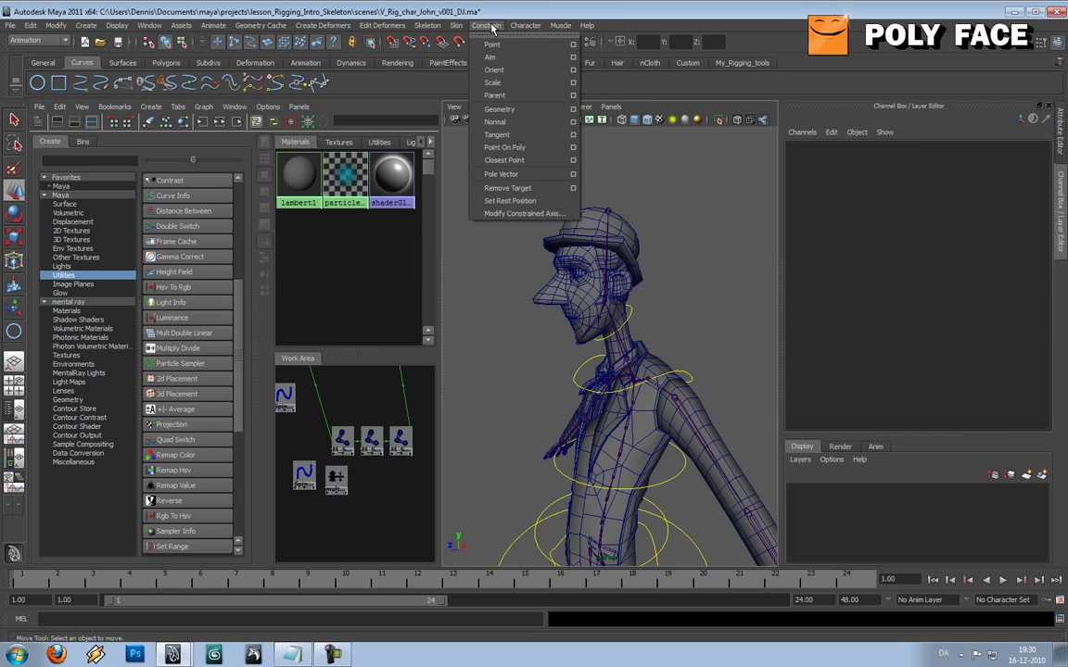
pyautogui.moveTo(458, 28)
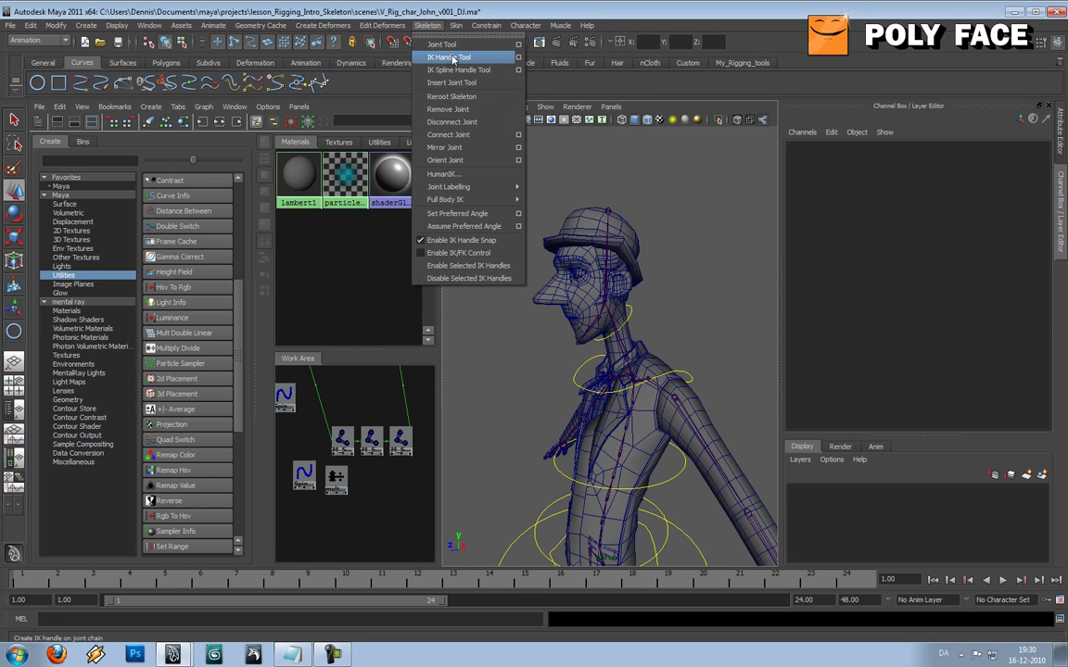
pyautogui.click(518, 58)
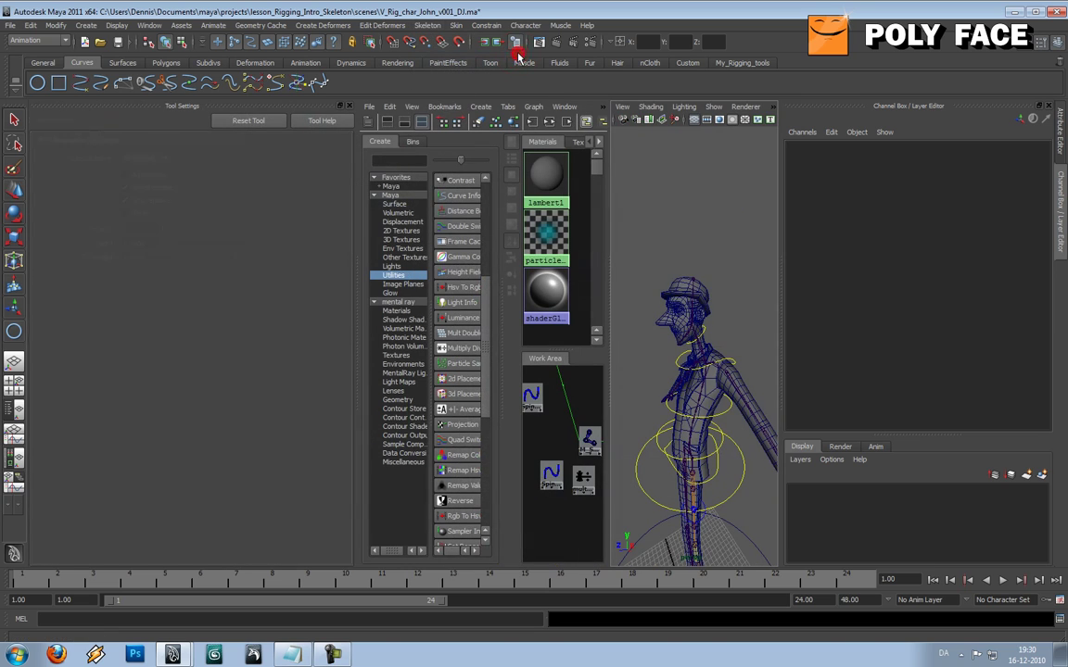
pyautogui.click(162, 160)
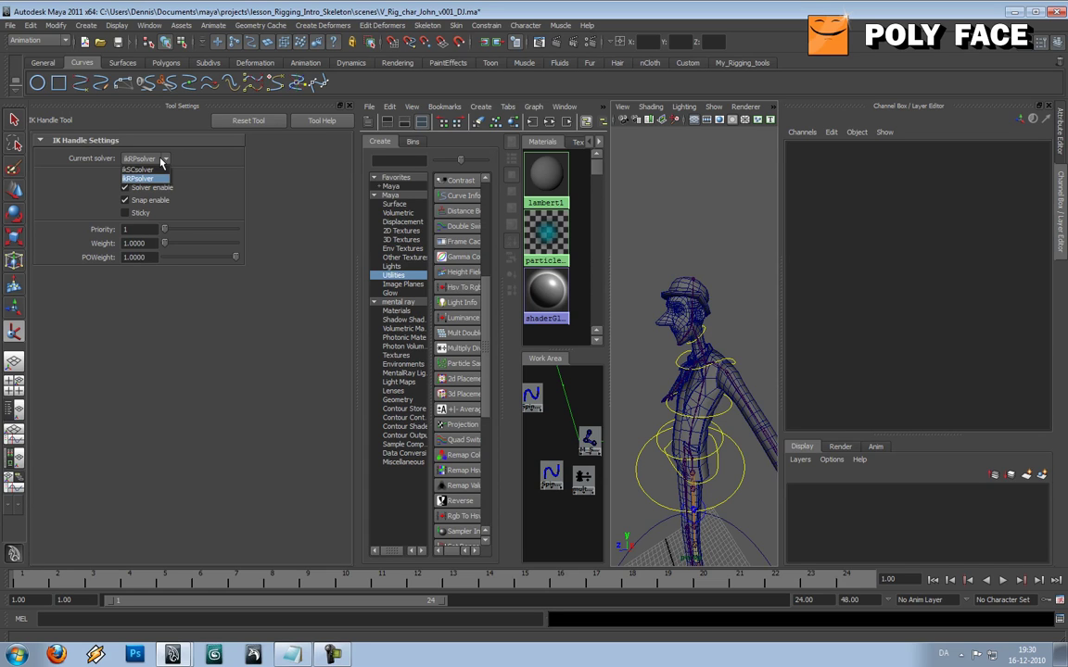
pyautogui.click(161, 181)
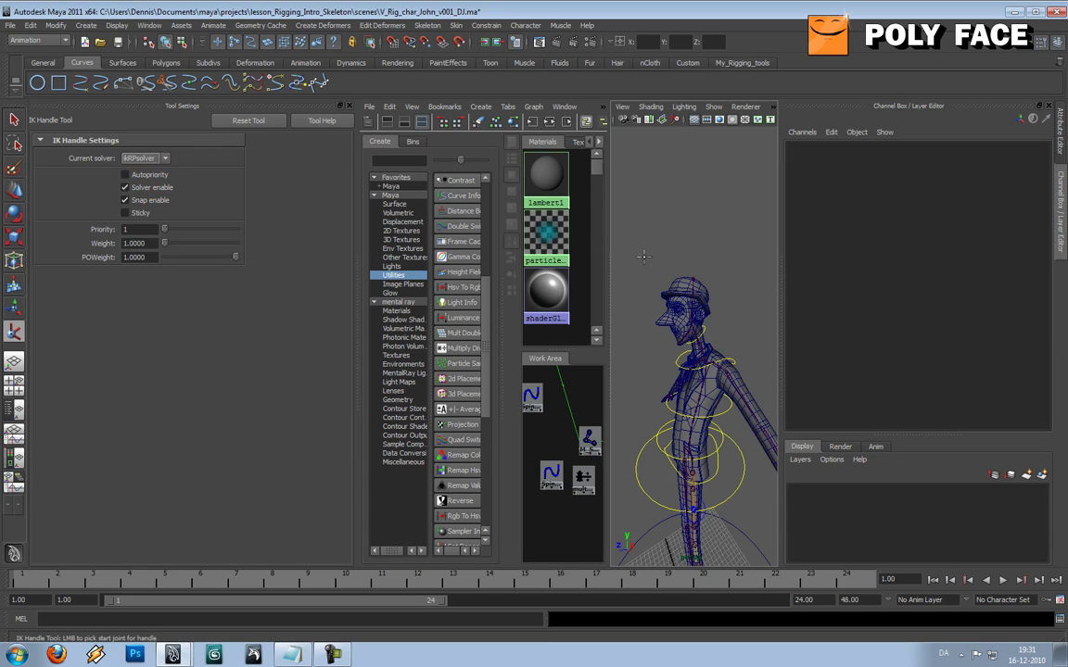
pyautogui.scroll(5, 709, 296)
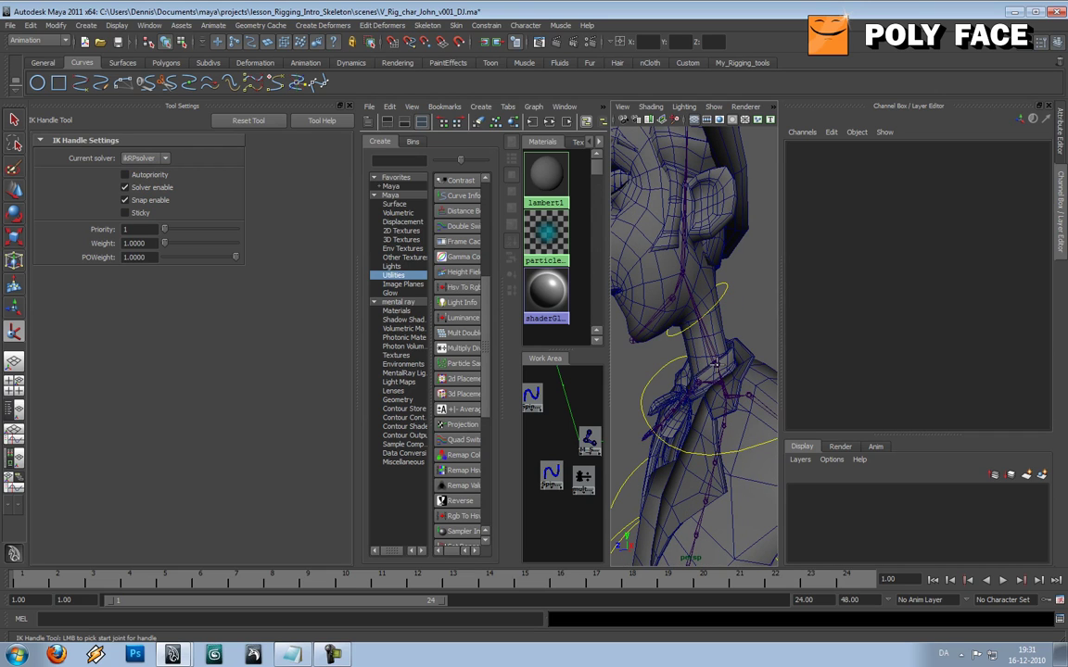
pyautogui.click(715, 364)
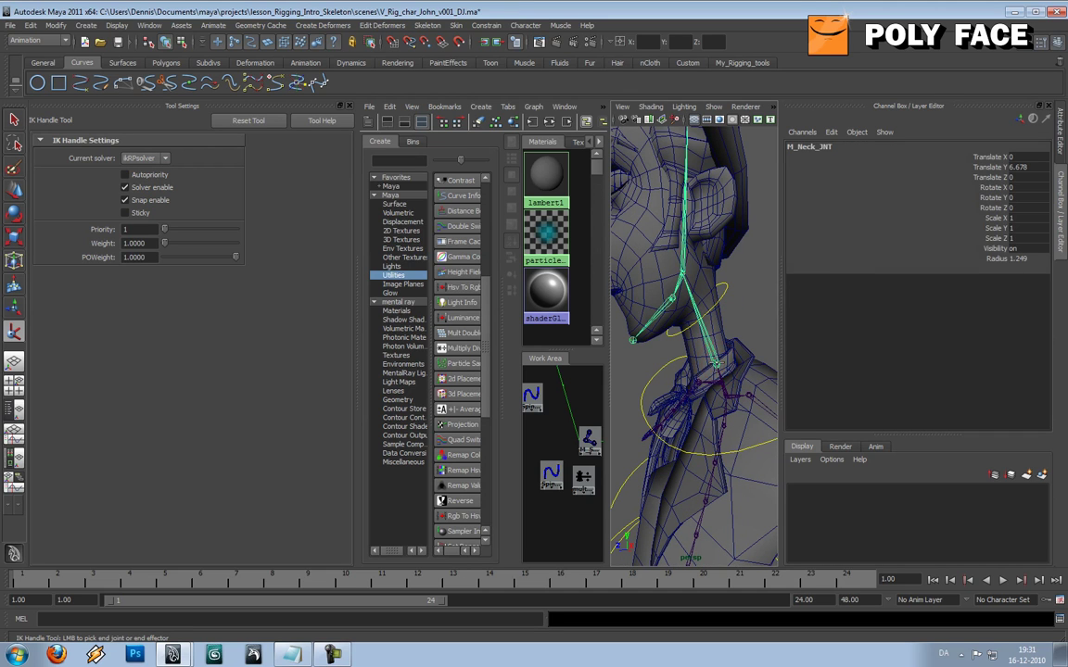
pyautogui.click(682, 271)
pyautogui.press('w')
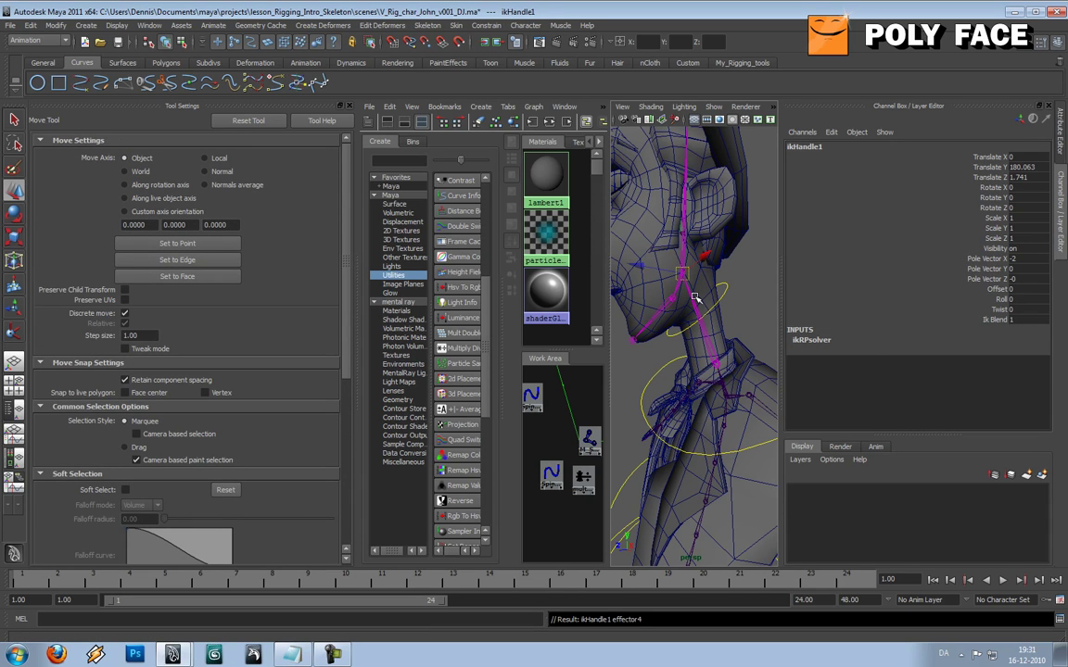
# Inspect the neck IK handle's skeleton info, IK handle attributes and IK solver attributes
pyautogui.press('space')
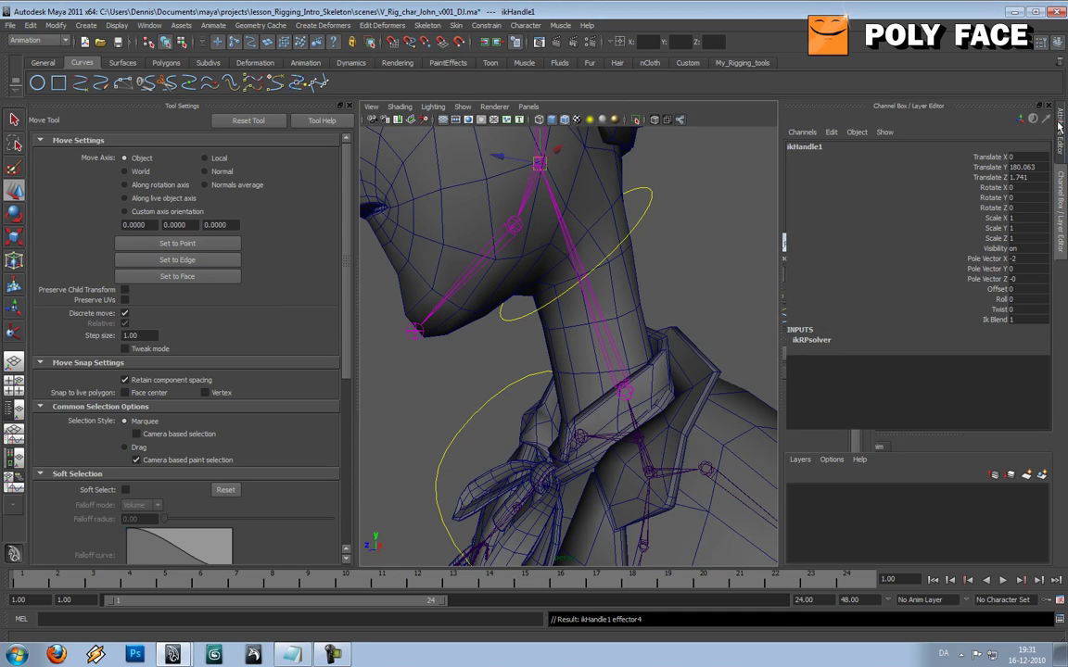
pyautogui.click(1058, 129)
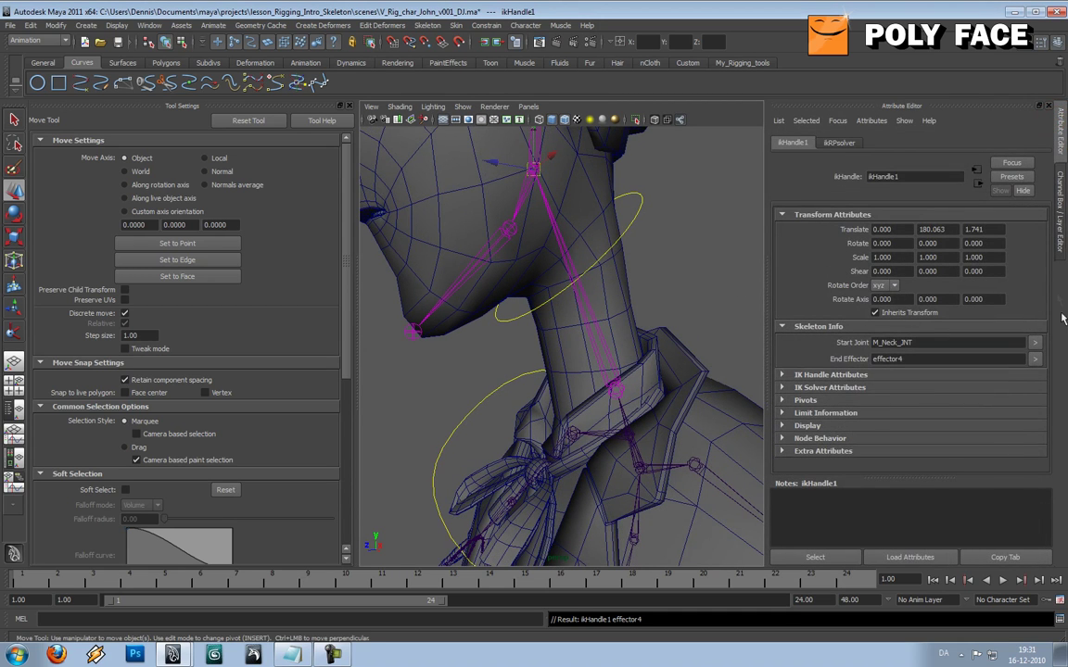
pyautogui.click(1060, 211)
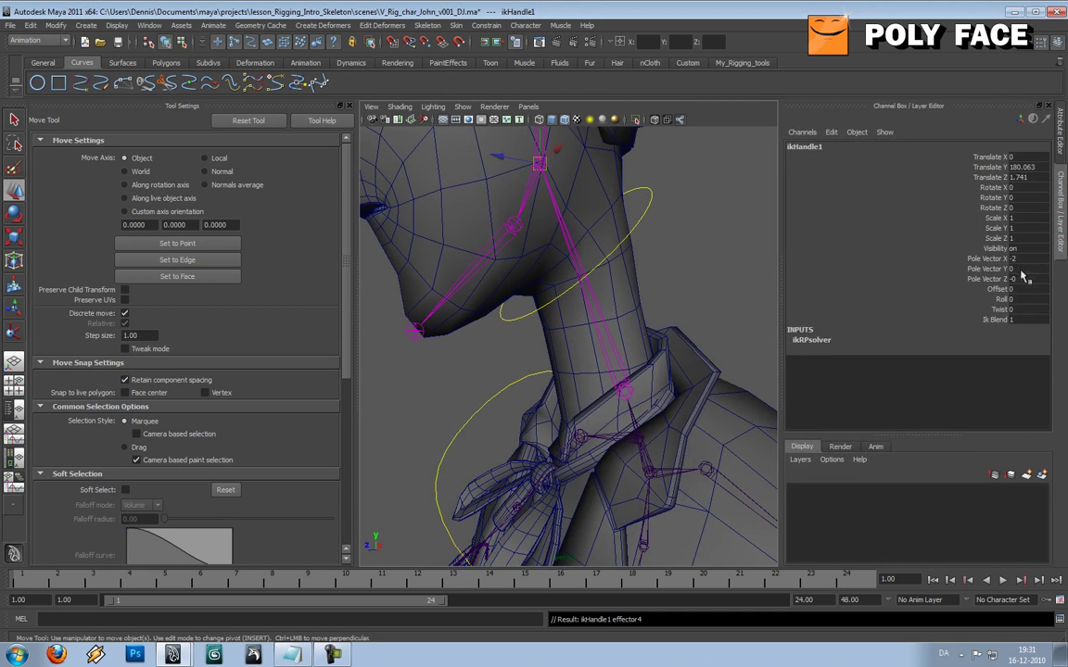
pyautogui.click(1058, 130)
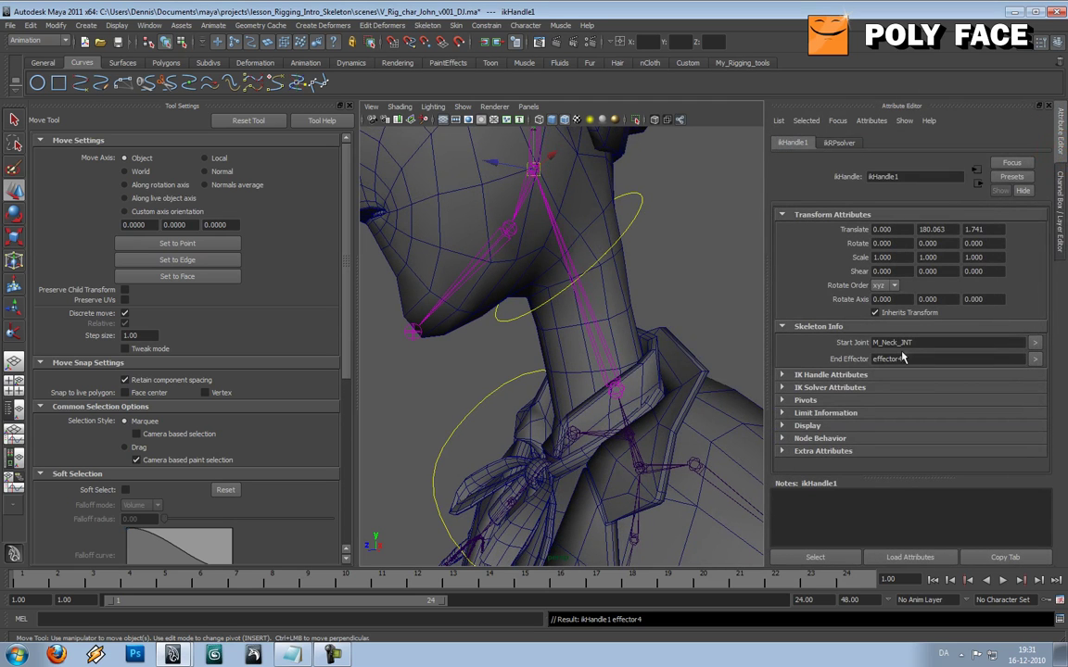
pyautogui.click(788, 375)
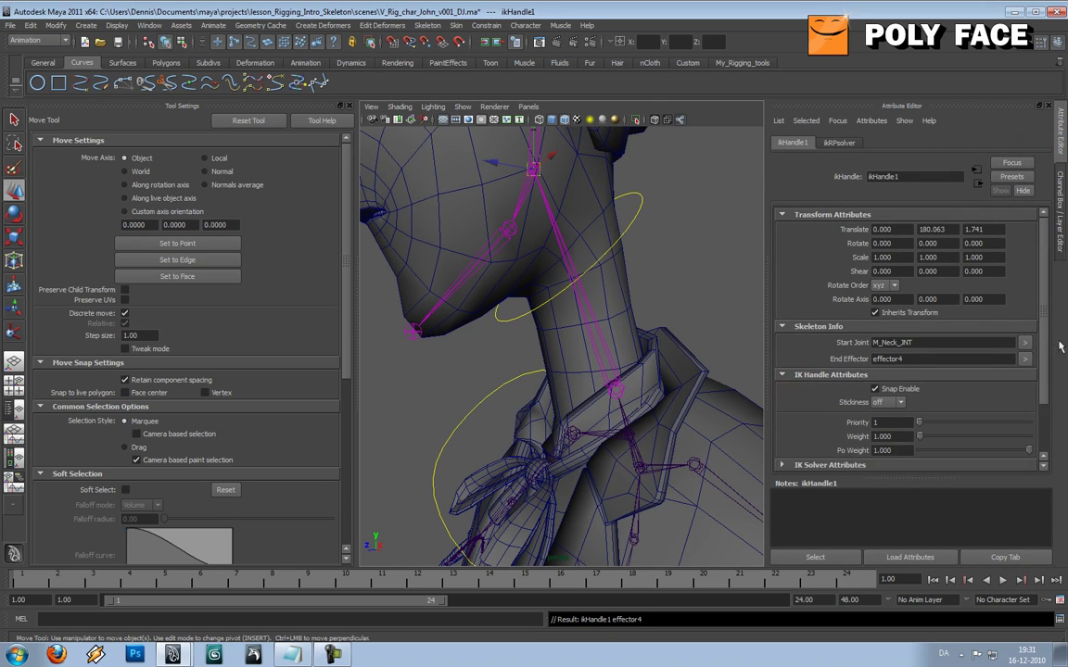
pyautogui.scroll(-3, 1045, 333)
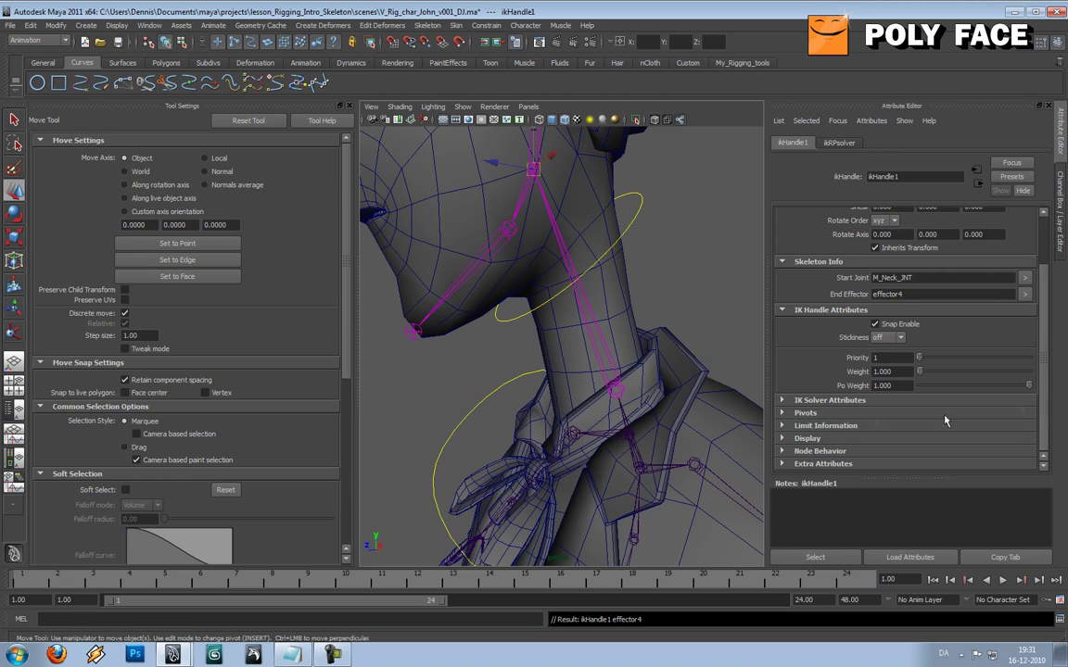
pyautogui.click(782, 401)
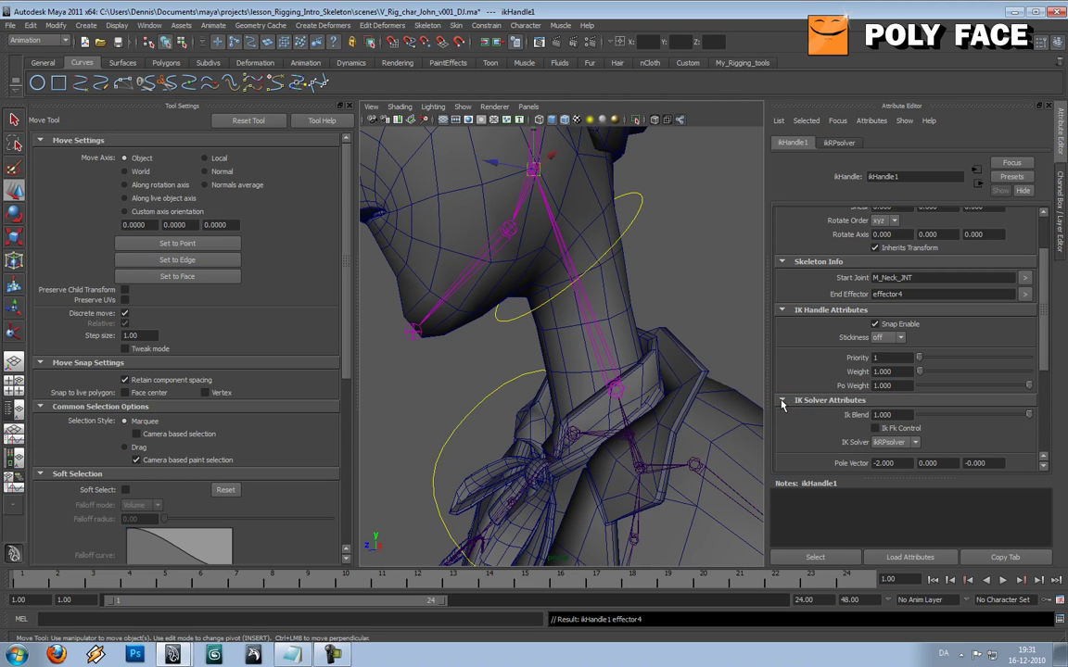
pyautogui.moveTo(1045, 358); pyautogui.dragTo(1046, 402)
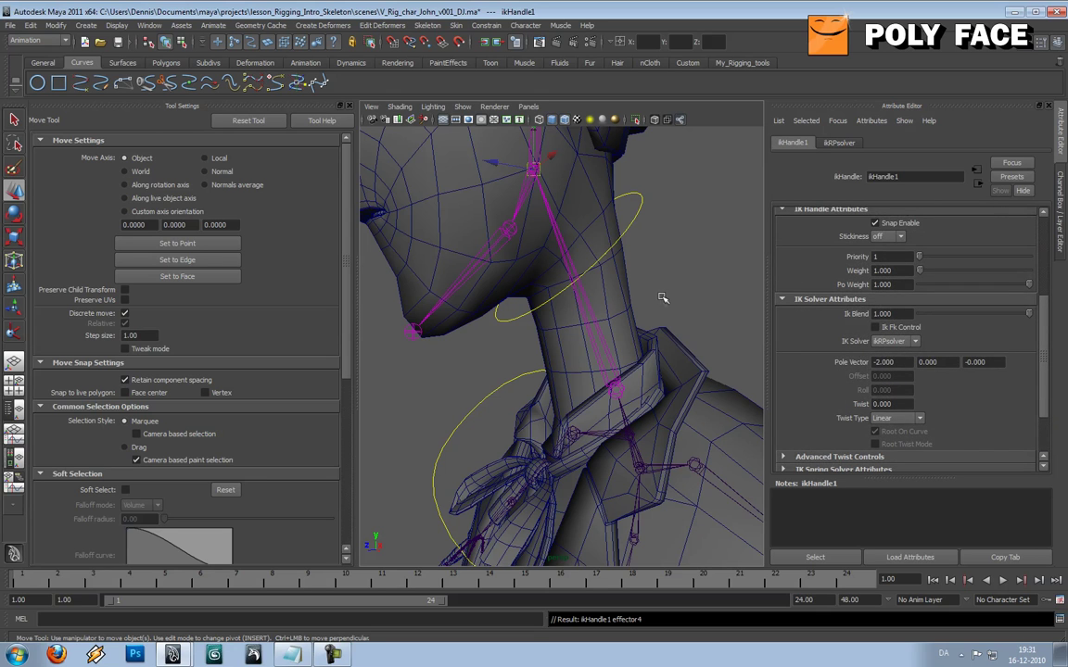
# Clear the selection, show the Outliner beside the perspective view, close the tool settings, and widen the Outliner
pyautogui.click(687, 284)
pyautogui.scroll(-3, 687, 284)
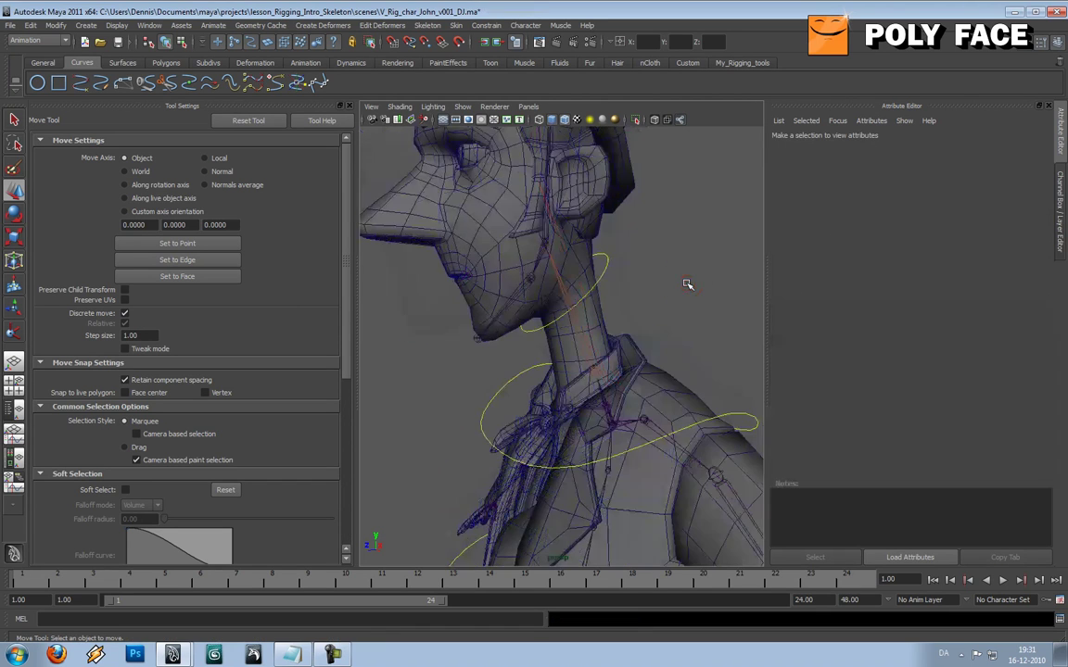
pyautogui.moveTo(687, 283)
pyautogui.keyDown('alt'); pyautogui.mouseDown()
pyautogui.moveTo(648, 284)
pyautogui.moveTo(669, 288)
pyautogui.mouseUp(); pyautogui.keyUp('alt')
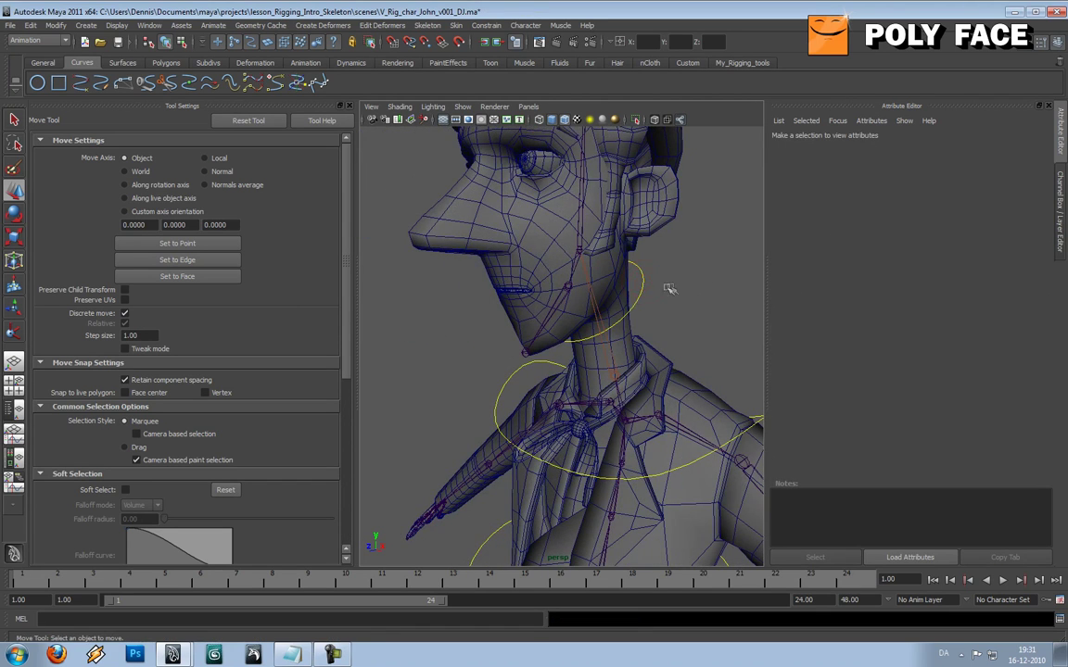
pyautogui.click(15, 415)
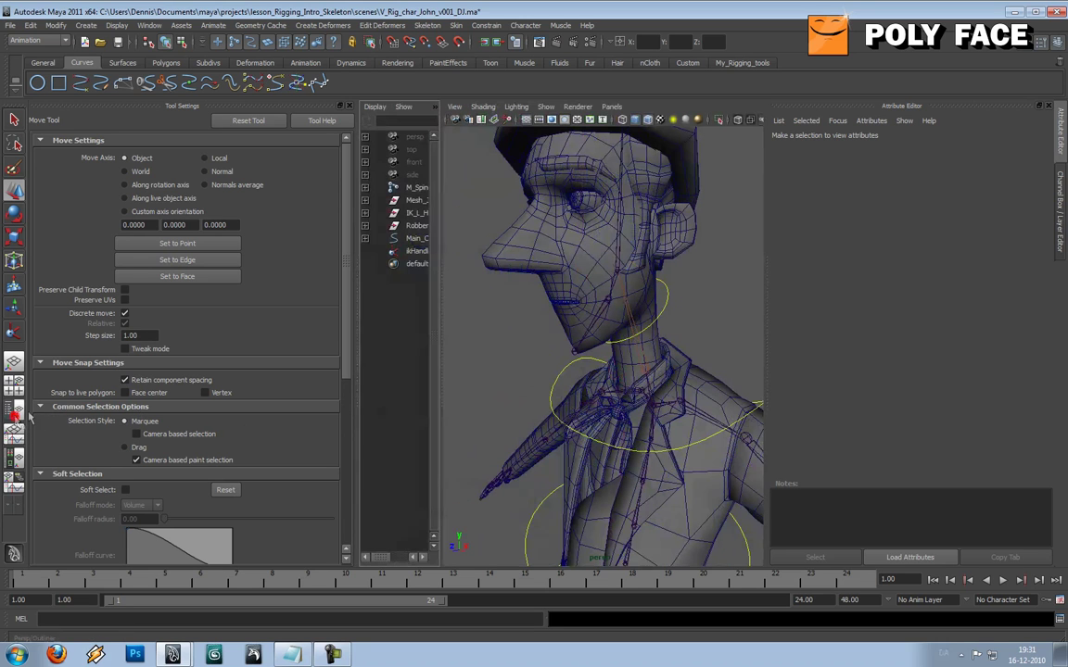
pyautogui.click(348, 106)
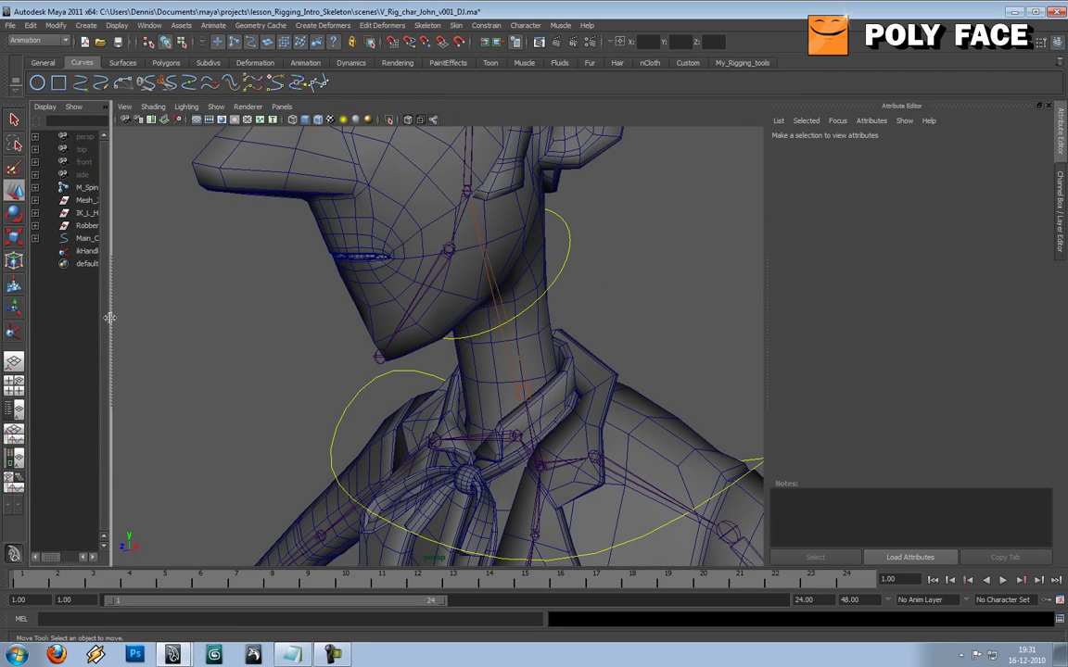
pyautogui.moveTo(102, 287); pyautogui.dragTo(269, 288)
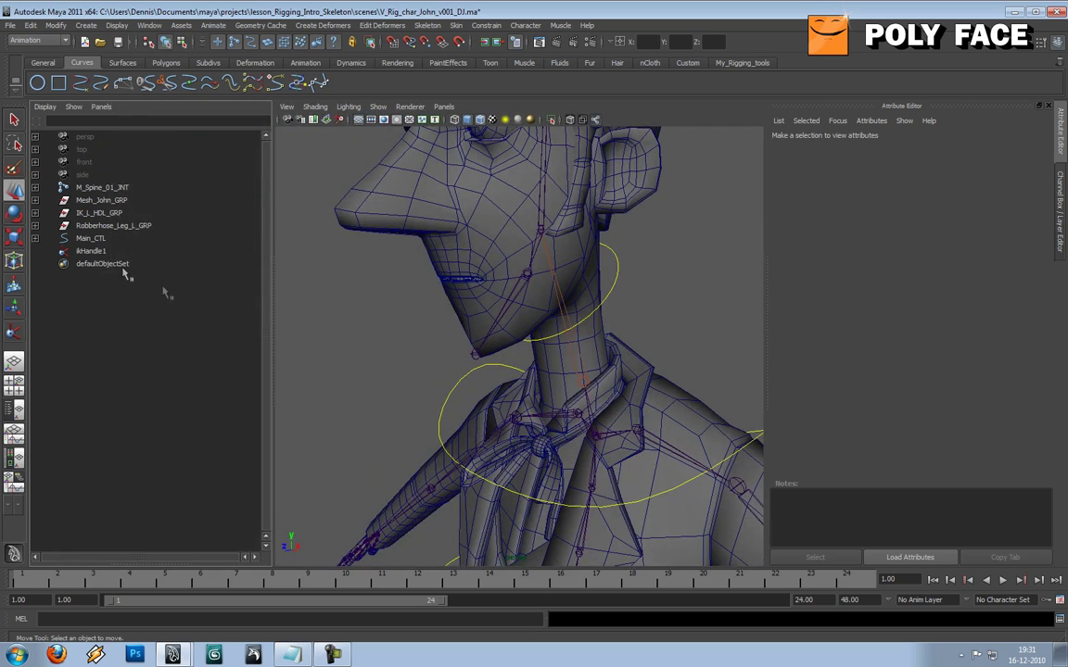
# Expand IK_L_HDL_GRP and frame Foot_L_01_IKH to check which IK solver it uses
pyautogui.click(35, 214)
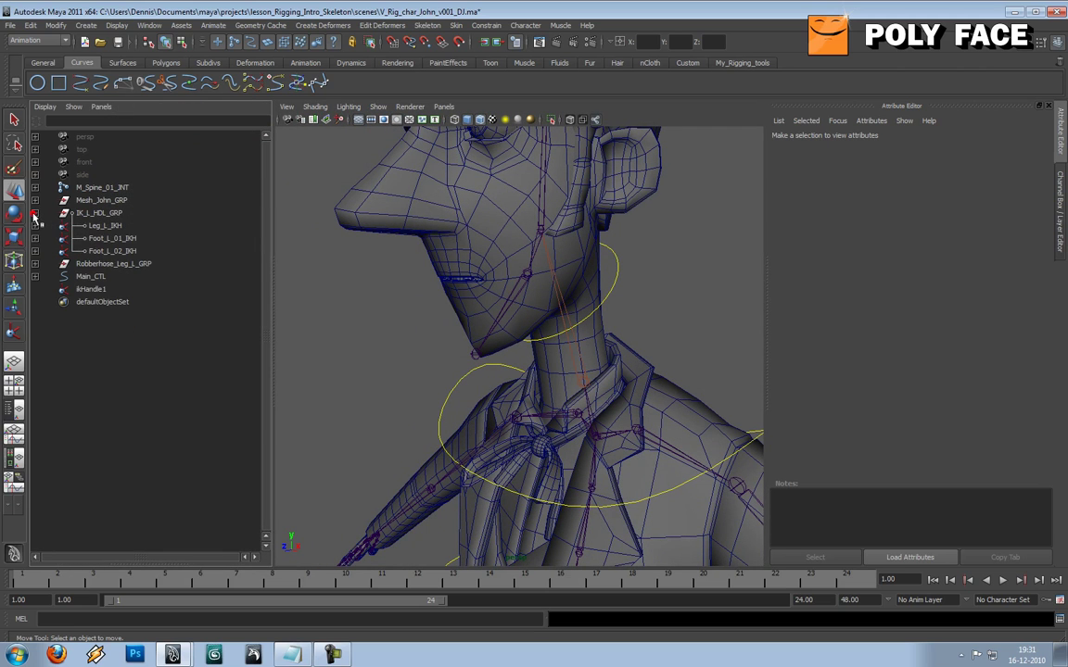
pyautogui.click(122, 238)
pyautogui.press('f')
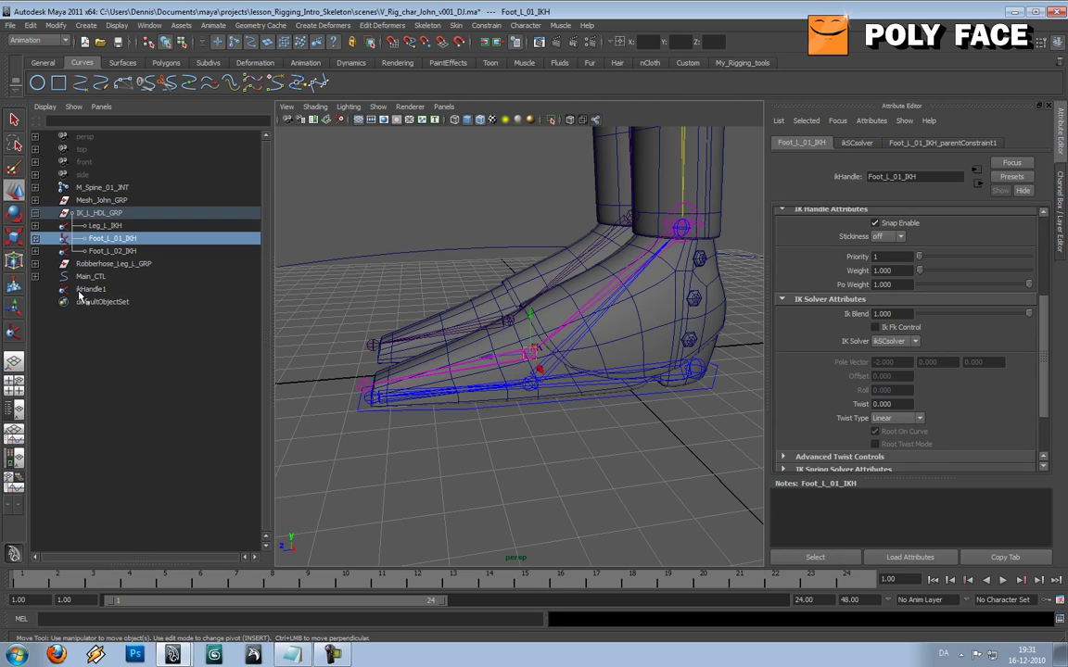
# Select ikHandle1 on the neck and delete it
pyautogui.click(81, 290)
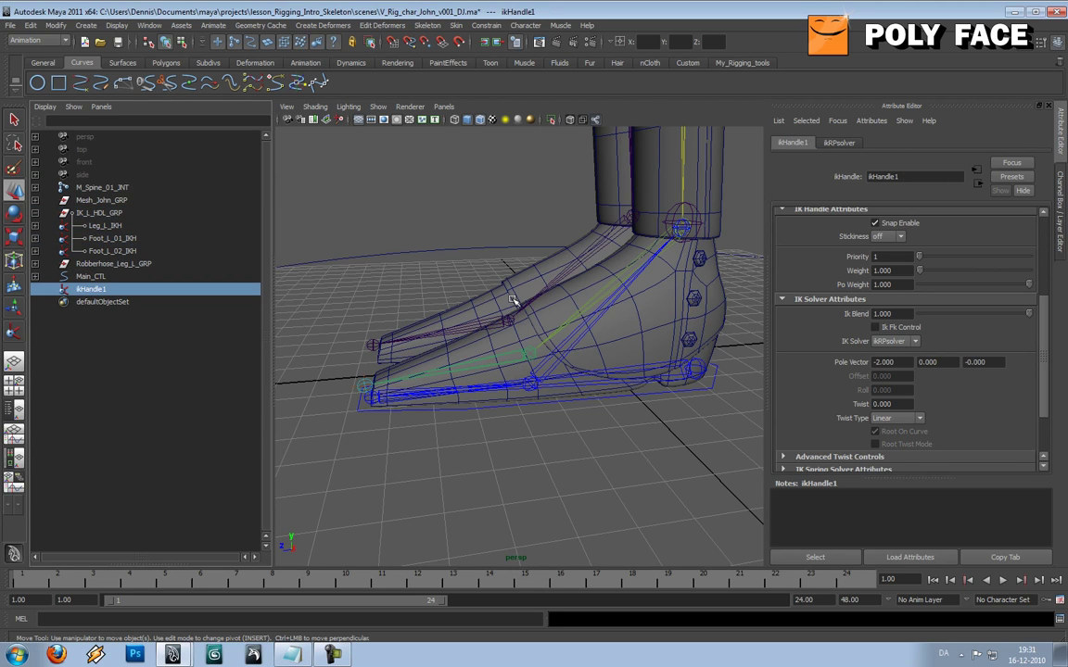
pyautogui.keyDown('alt'); pyautogui.moveTo(508, 230); pyautogui.dragTo(549, 432); pyautogui.keyUp('alt')
pyautogui.keyDown('alt'); pyautogui.moveTo(549, 432); pyautogui.dragTo(579, 358, button='right'); pyautogui.keyUp('alt')
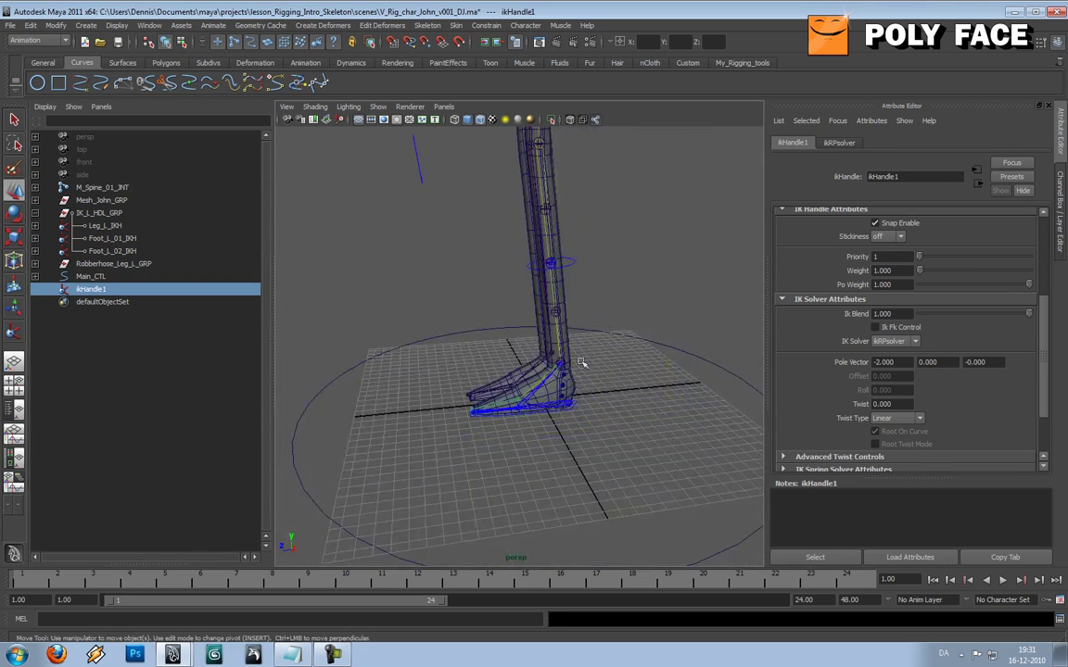
pyautogui.keyDown('alt'); pyautogui.moveTo(579, 358); pyautogui.dragTo(595, 450, button='middle'); pyautogui.keyUp('alt')
pyautogui.keyDown('alt'); pyautogui.moveTo(605, 317); pyautogui.dragTo(627, 429, button='middle'); pyautogui.keyUp('alt')
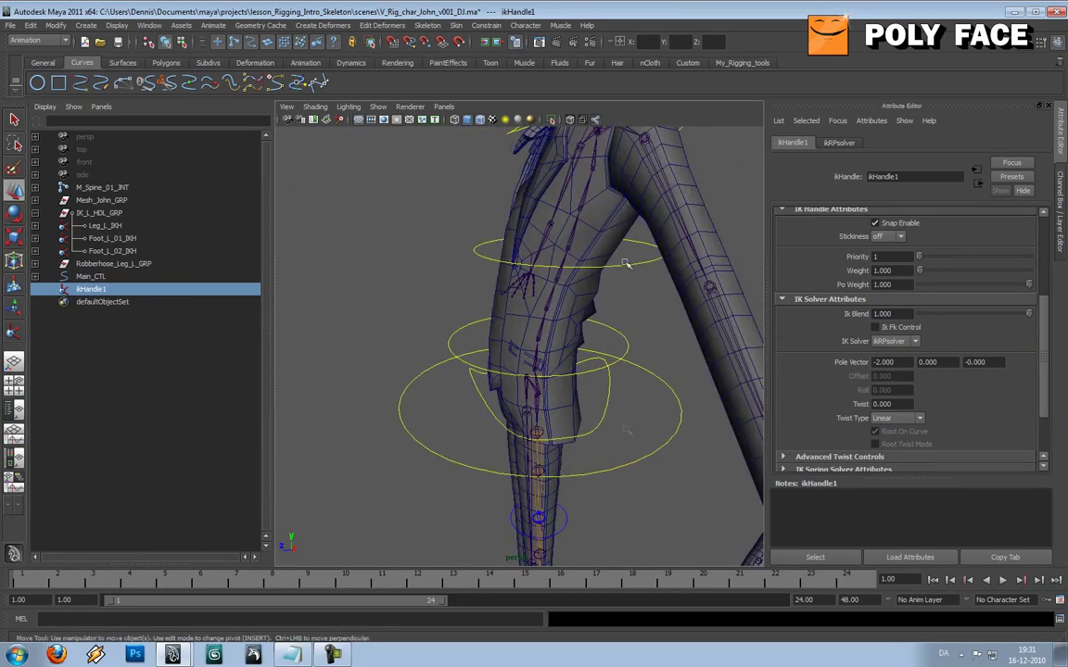
pyautogui.keyDown('alt'); pyautogui.moveTo(627, 263); pyautogui.dragTo(547, 538, button='middle'); pyautogui.keyUp('alt')
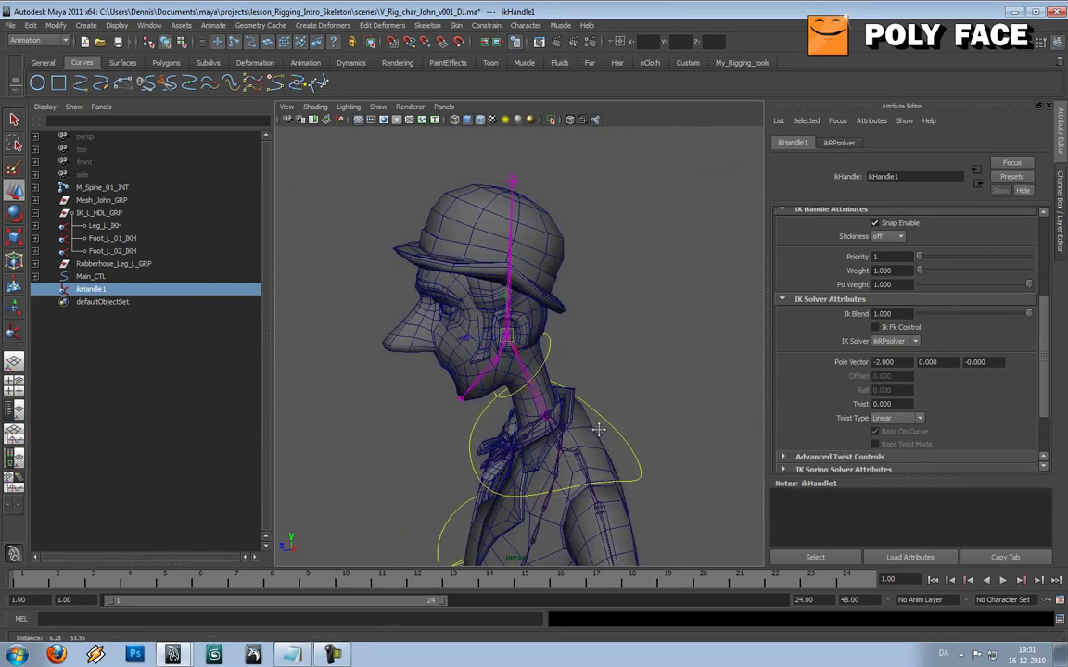
pyautogui.keyDown('alt'); pyautogui.moveTo(528, 389); pyautogui.dragTo(598, 425, button='right'); pyautogui.keyUp('alt')
pyautogui.keyDown('alt'); pyautogui.moveTo(598, 425); pyautogui.dragTo(668, 339, button='middle'); pyautogui.keyUp('alt')
pyautogui.click(601, 419)
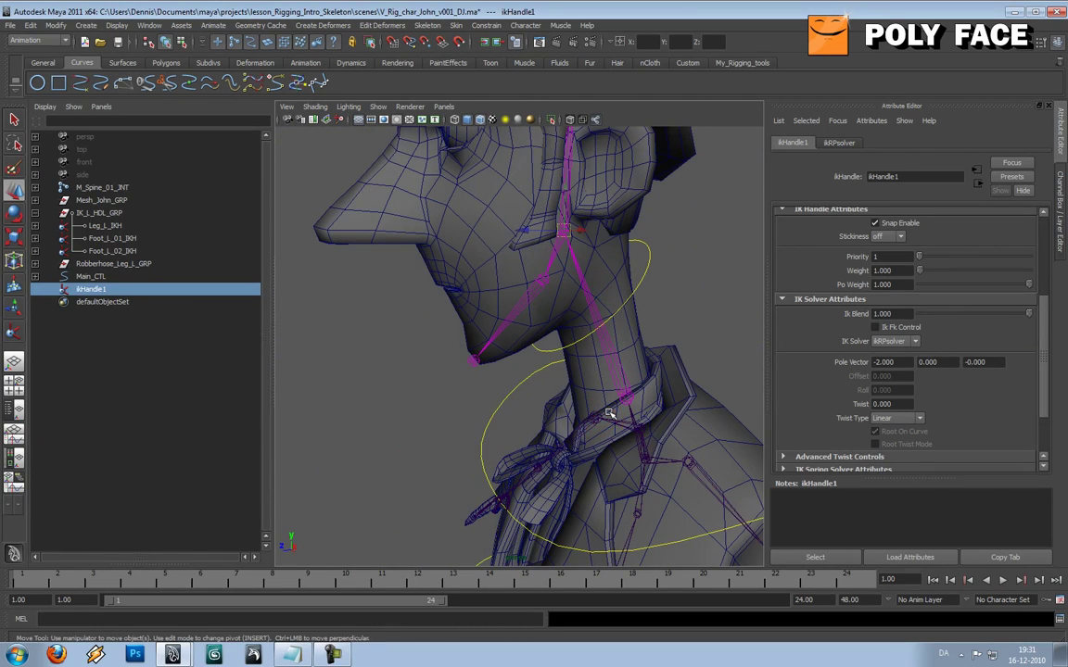
pyautogui.click(609, 414)
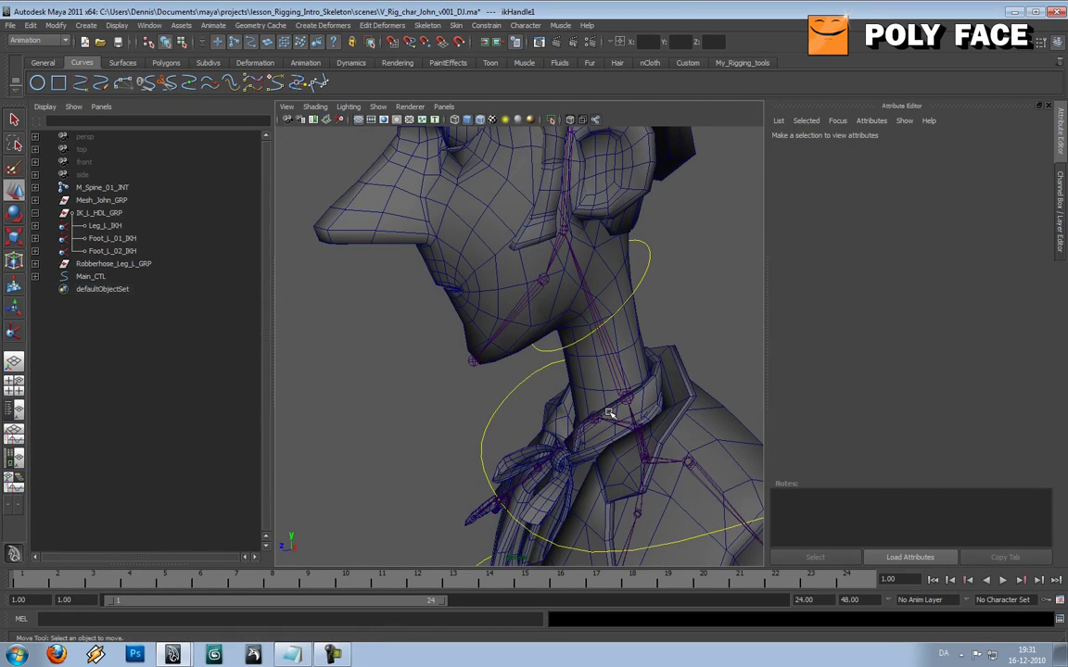
# Create an IK handle using the ikSCsolver from the base neck joint to the head joint, and close the tool settings
pyautogui.click(378, 25)
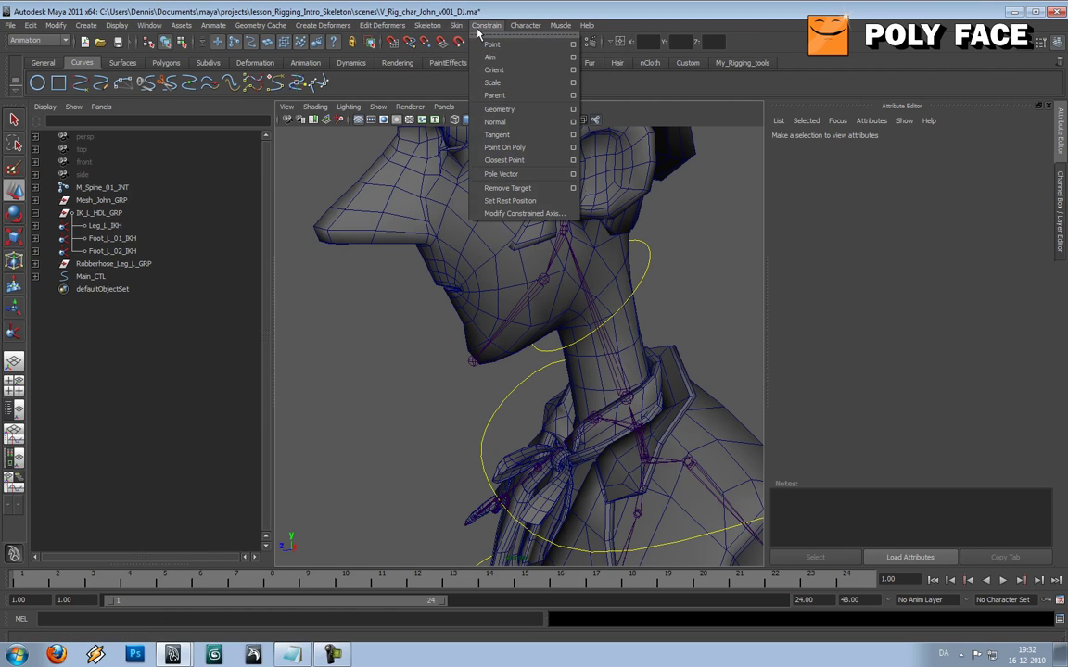
pyautogui.moveTo(432, 27)
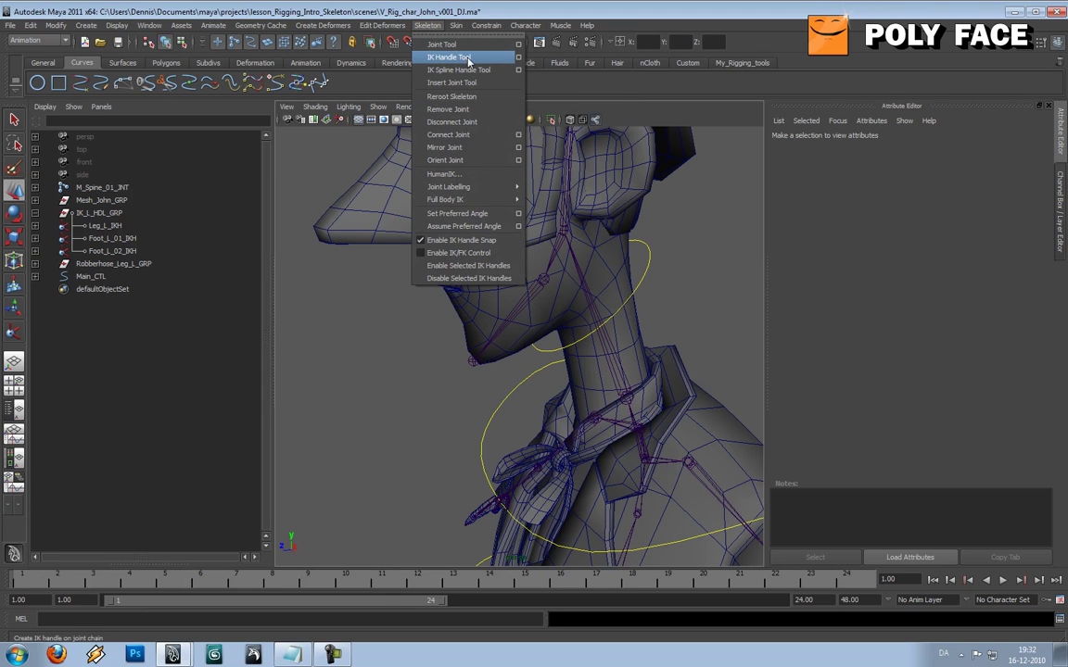
pyautogui.click(519, 58)
pyautogui.click(144, 159)
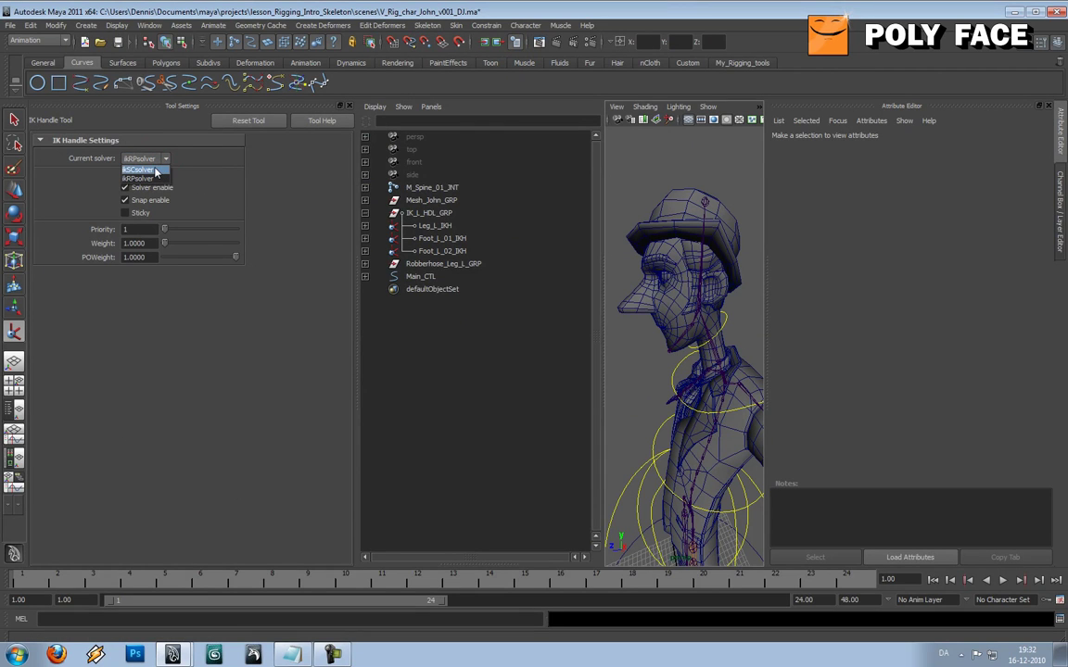
pyautogui.click(155, 171)
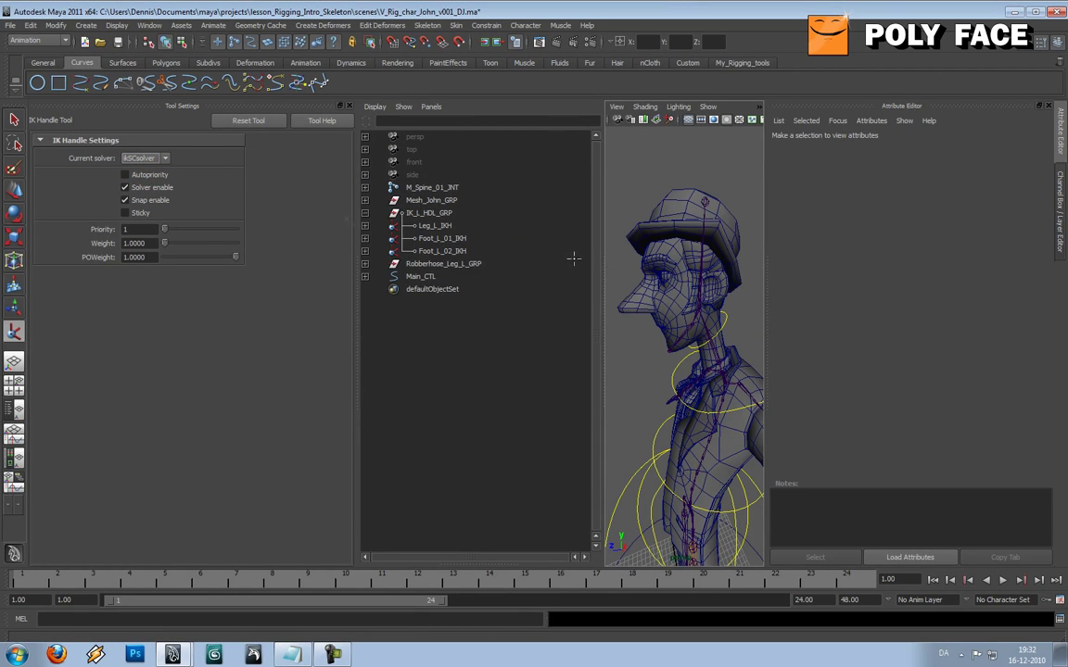
pyautogui.click(146, 159)
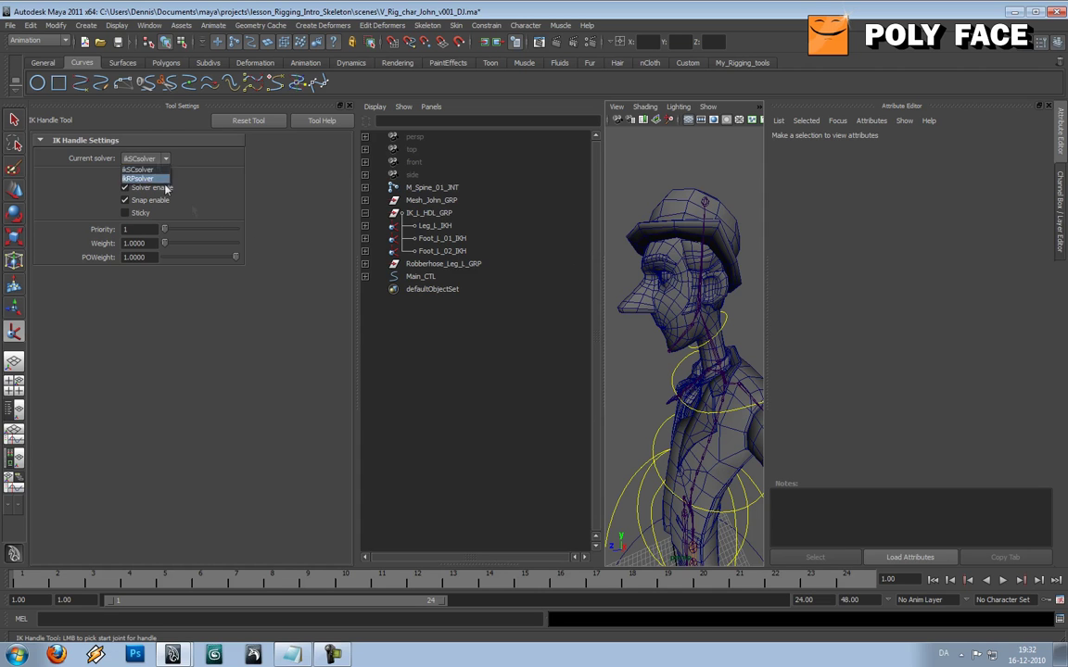
pyautogui.click(169, 159)
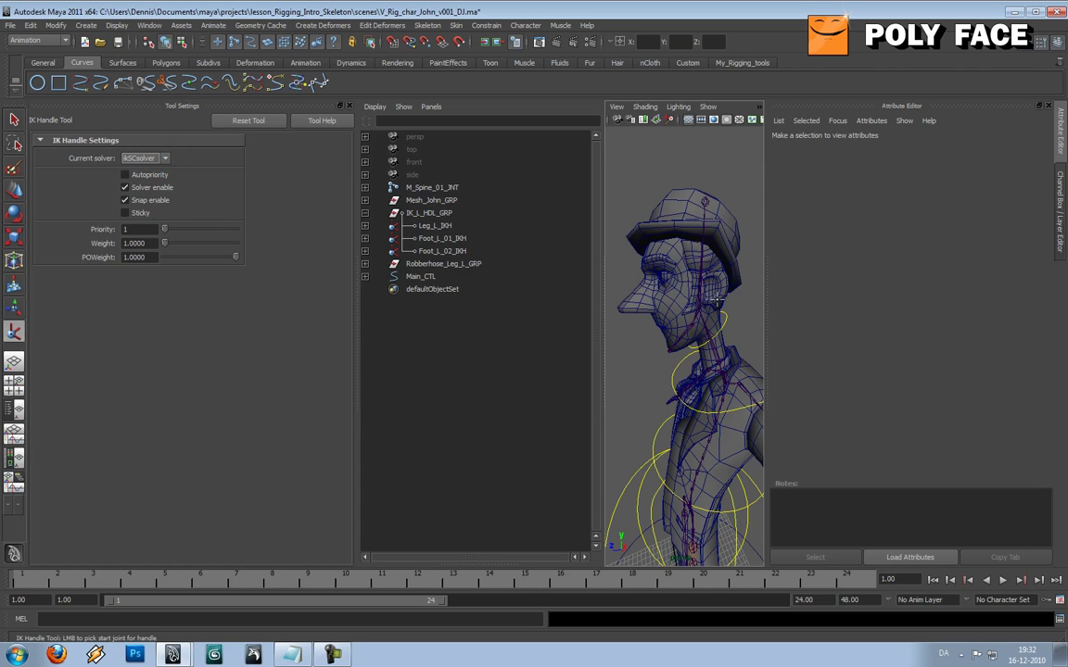
pyautogui.keyDown('alt'); pyautogui.moveTo(717, 299); pyautogui.dragTo(710, 284); pyautogui.keyUp('alt')
pyautogui.scroll(3, 710, 283)
pyautogui.scroll(-3, 710, 284)
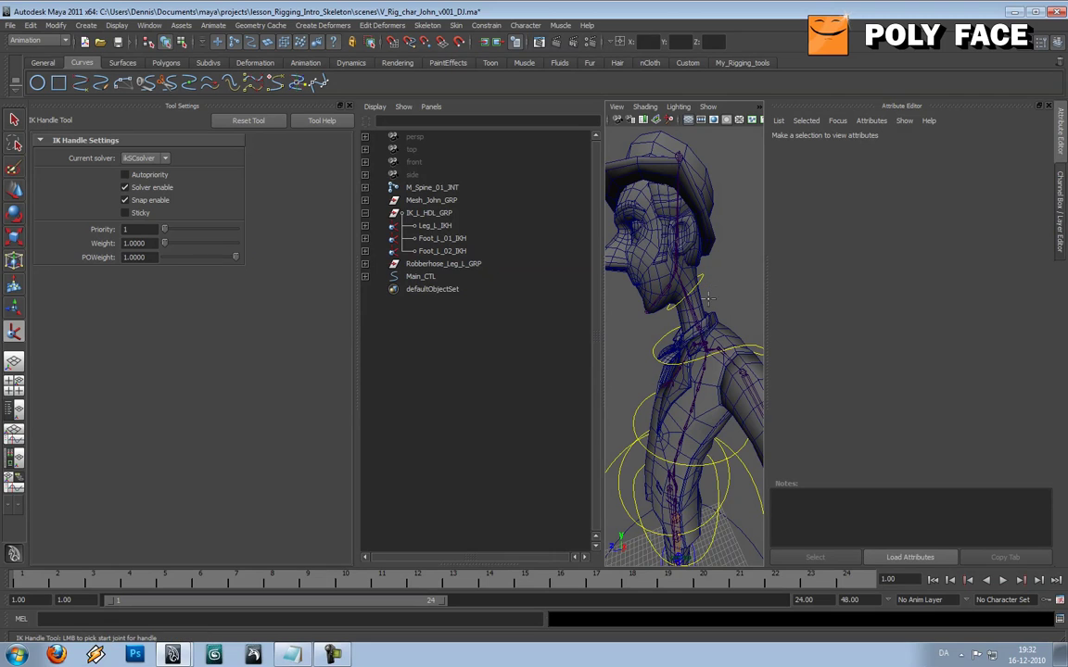
pyautogui.click(700, 324)
pyautogui.click(677, 270)
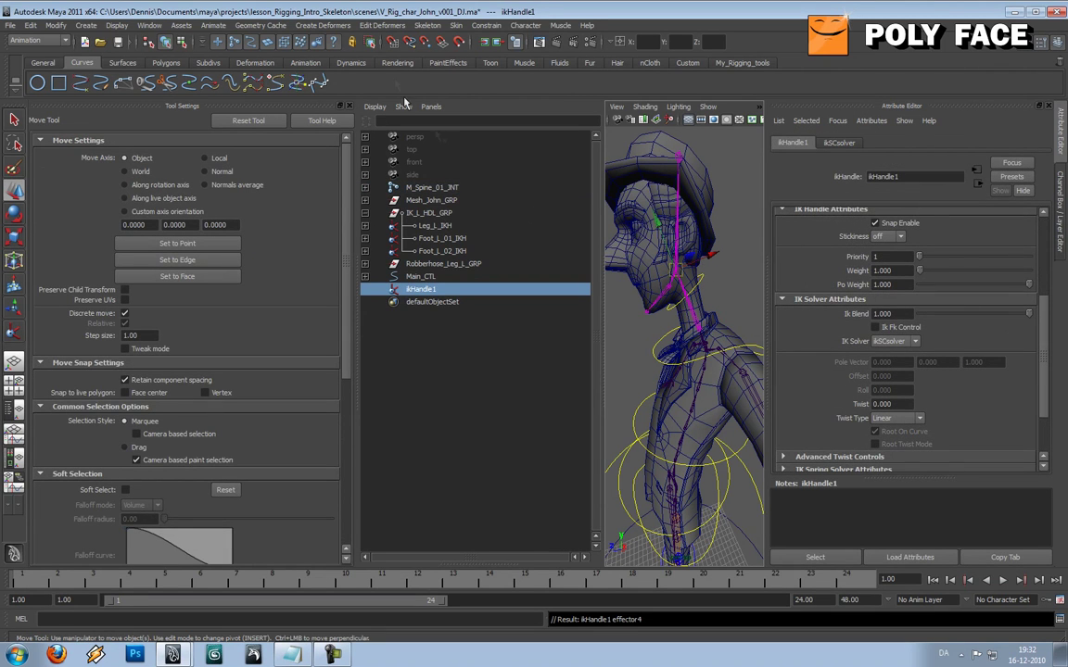
pyautogui.click(348, 104)
# Try moving the new neck IK handle from the front view, undo the move, and clear the selection
pyautogui.scroll(-4, 519, 273)
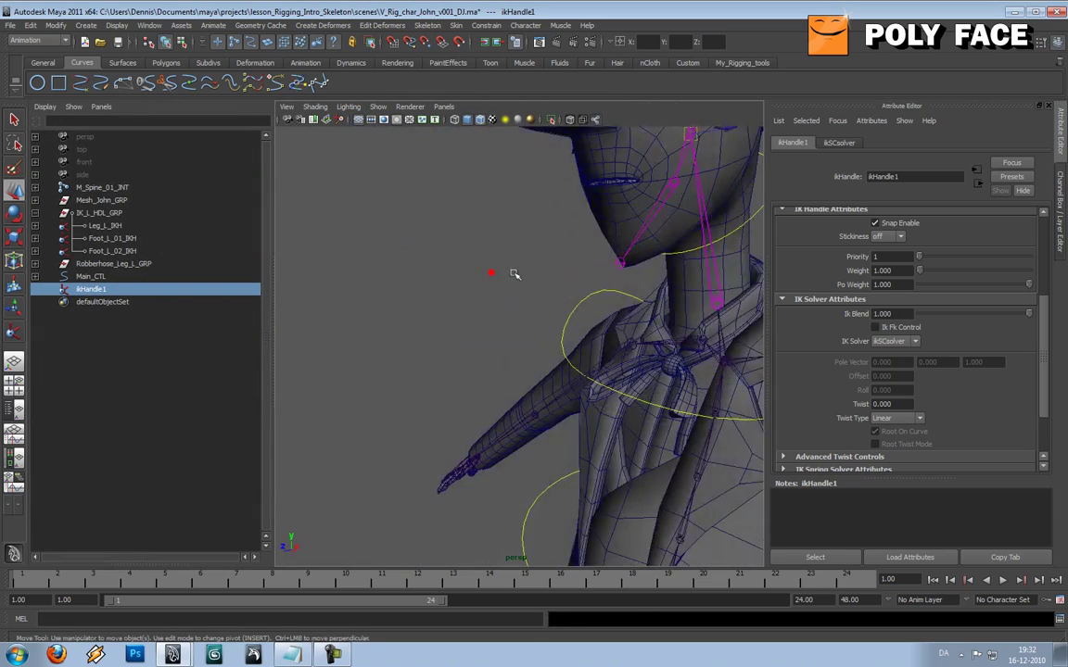
pyautogui.keyDown('alt'); pyautogui.moveTo(560, 283); pyautogui.dragTo(650, 295); pyautogui.keyUp('alt')
pyautogui.keyDown('alt'); pyautogui.moveTo(650, 295); pyautogui.dragTo(572, 323, button='middle'); pyautogui.keyUp('alt')
pyautogui.scroll(3, 572, 324)
pyautogui.keyDown('alt'); pyautogui.moveTo(572, 323); pyautogui.dragTo(607, 317); pyautogui.keyUp('alt')
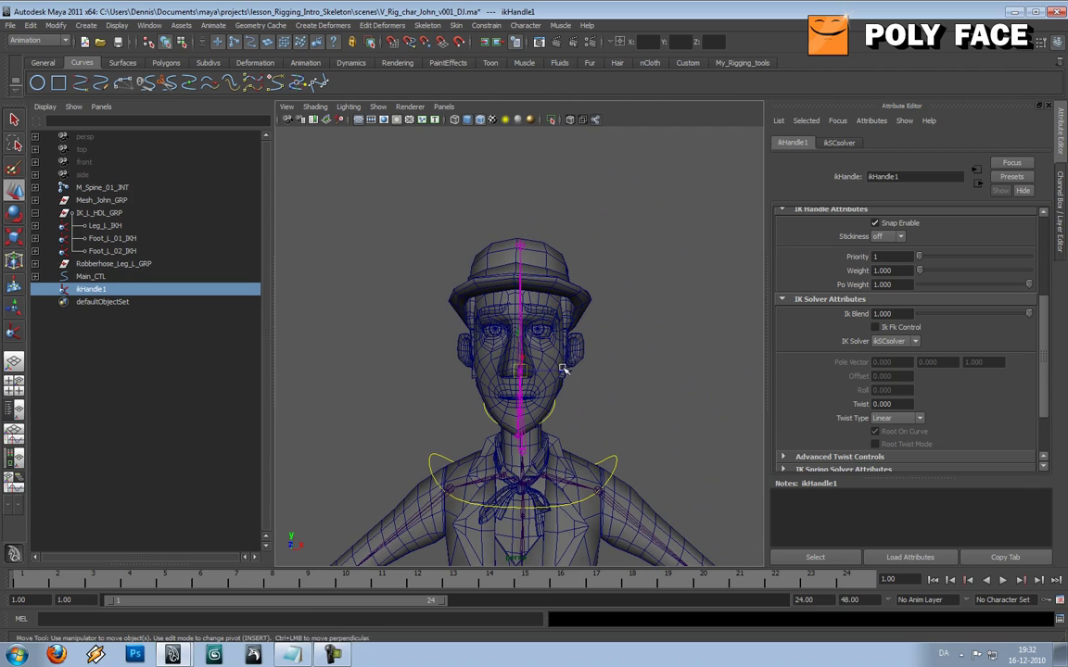
pyautogui.moveTo(562, 370); pyautogui.dragTo(537, 403)
pyautogui.hotkey('ctrl', 'z')
pyautogui.click(651, 417)
# Rename ikHandle1 in the Outliner to Neck_M_01_IKH
pyautogui.keyDown('alt'); pyautogui.moveTo(612, 422); pyautogui.dragTo(563, 417); pyautogui.keyUp('alt')
pyautogui.scroll(3, 582, 416)
pyautogui.keyDown('alt'); pyautogui.moveTo(582, 416); pyautogui.dragTo(593, 376, button='middle'); pyautogui.keyUp('alt')
pyautogui.keyDown('alt'); pyautogui.moveTo(593, 376); pyautogui.dragTo(553, 344); pyautogui.keyUp('alt')
pyautogui.scroll(2, 609, 379)
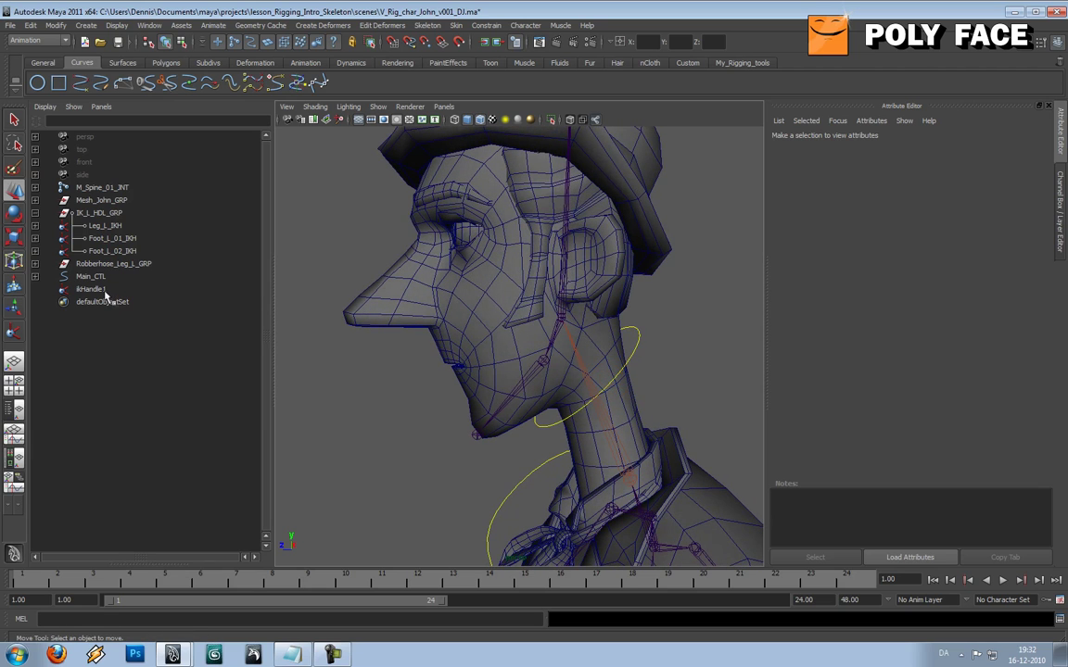
pyautogui.click(100, 290)
pyautogui.doubleClick(104, 290)
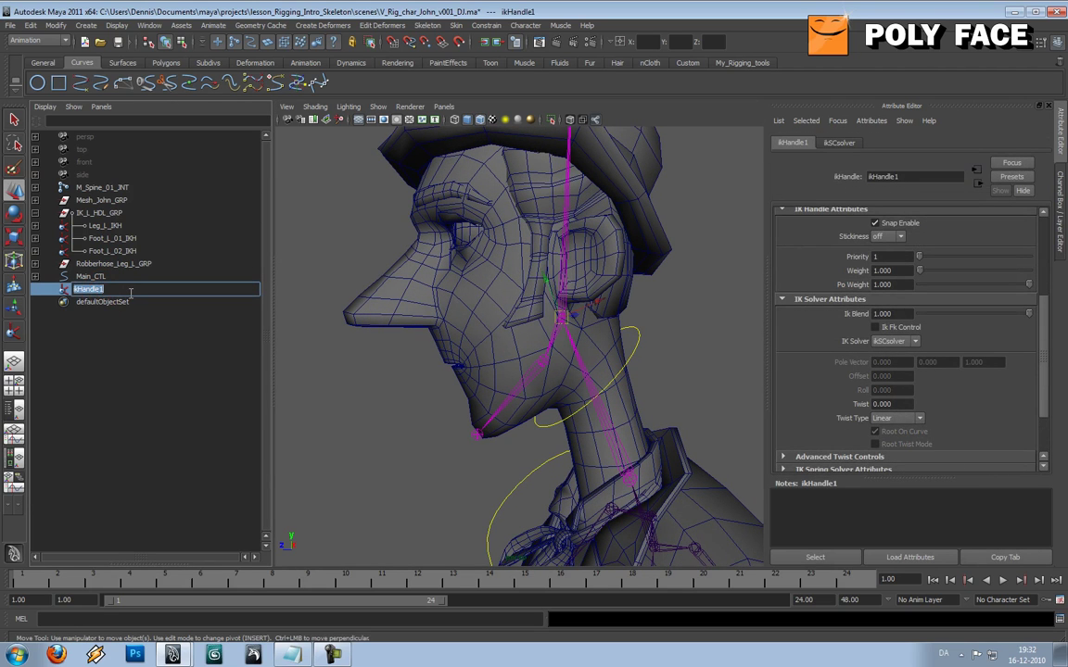
pyautogui.write('Neck_M_01_IKH')
pyautogui.press('Return')
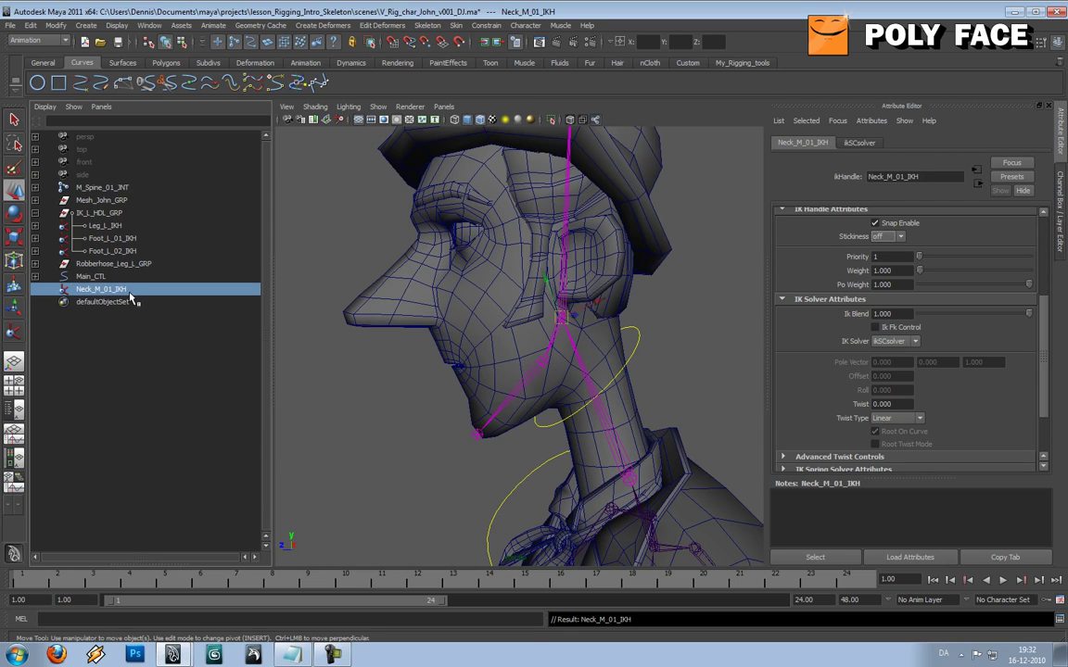
# Rename the group IK_L_HDL_GRP to IK_HDL_GRP and parent Neck_M_01_IKH under it
pyautogui.doubleClick(97, 213)
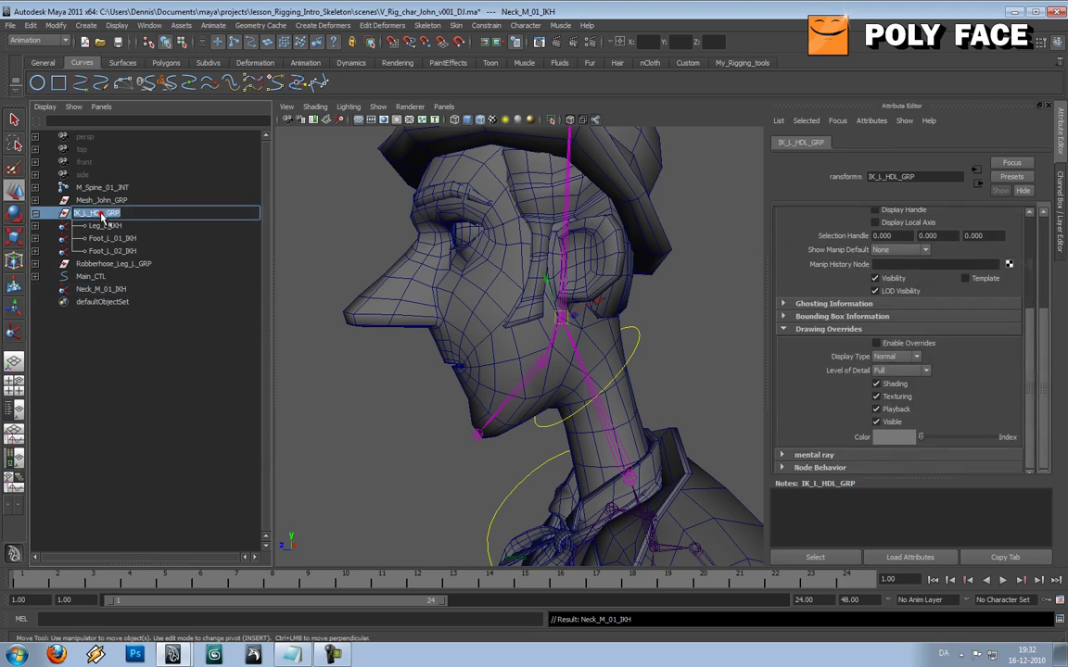
pyautogui.click(90, 213)
pyautogui.press('BackSpace')
pyautogui.press('BackSpace')
pyautogui.press('Return')
pyautogui.click(92, 289)
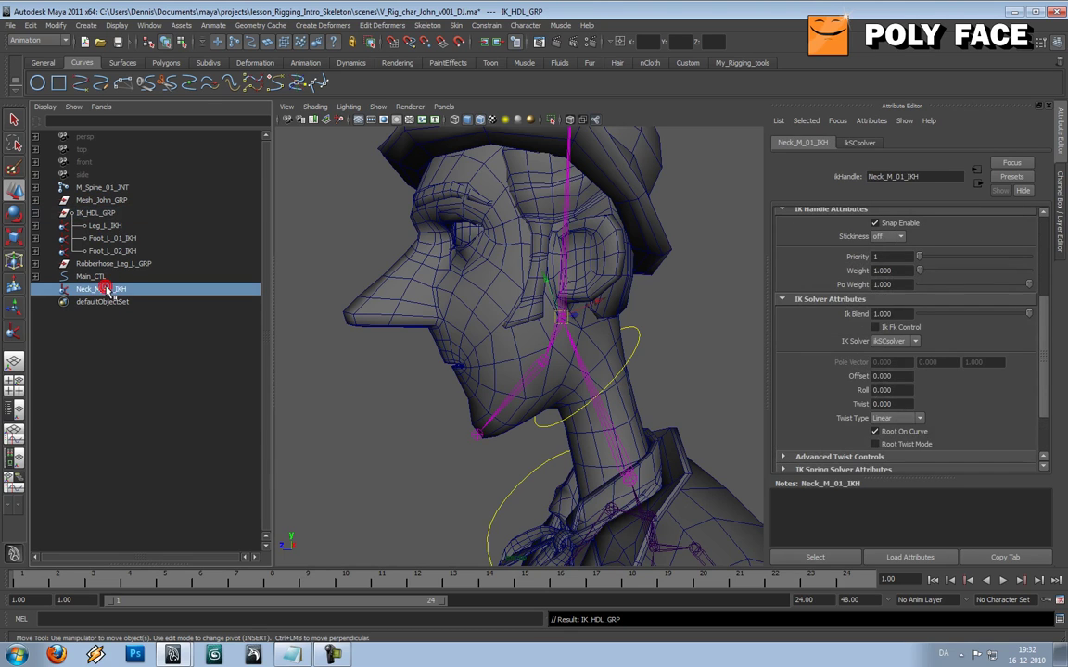
pyautogui.moveTo(109, 276); pyautogui.dragTo(109, 214, button='middle')
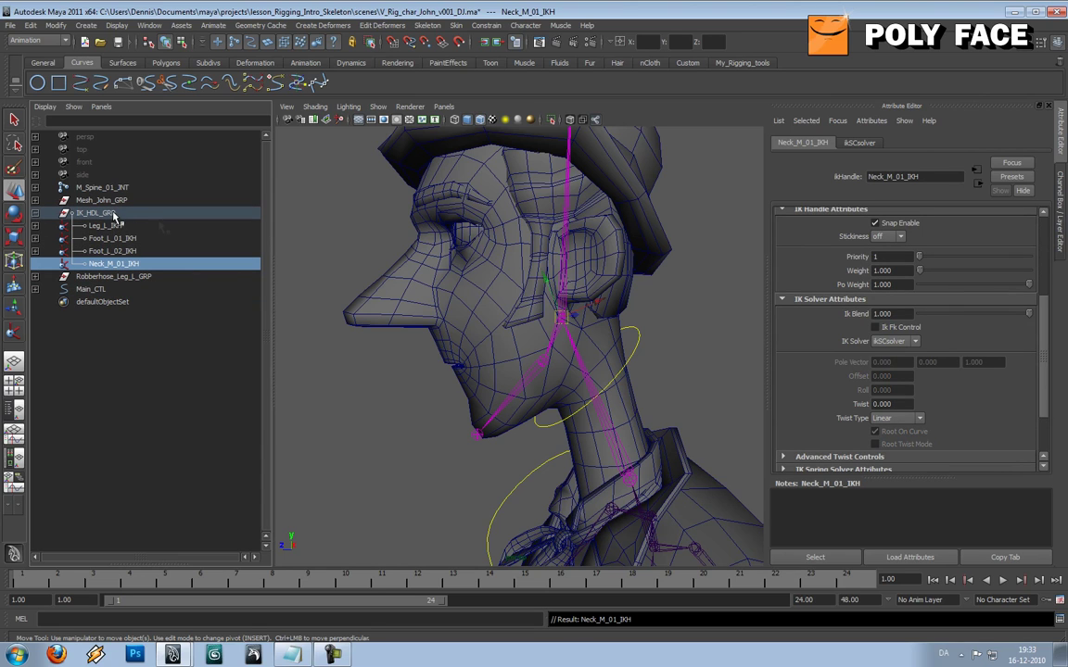
# Point-constrain Neck_M_01_IKH to the Head_CTL control curve
pyautogui.click(635, 343)
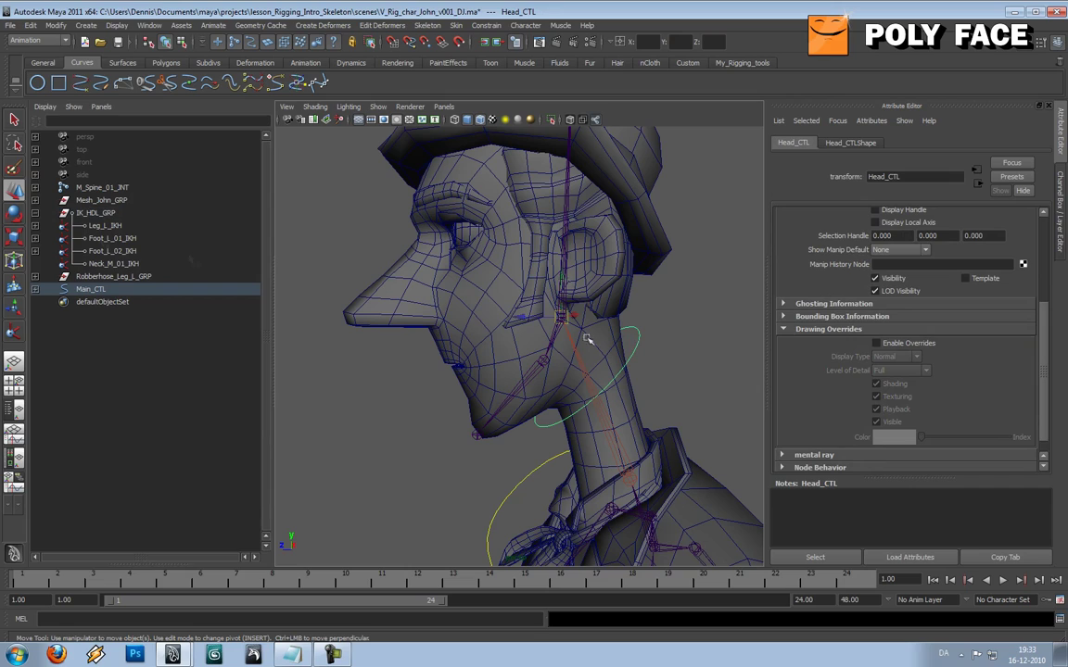
pyautogui.click(121, 264)
pyautogui.keyDown('alt'); pyautogui.moveTo(322, 284); pyautogui.dragTo(536, 303); pyautogui.keyUp('alt')
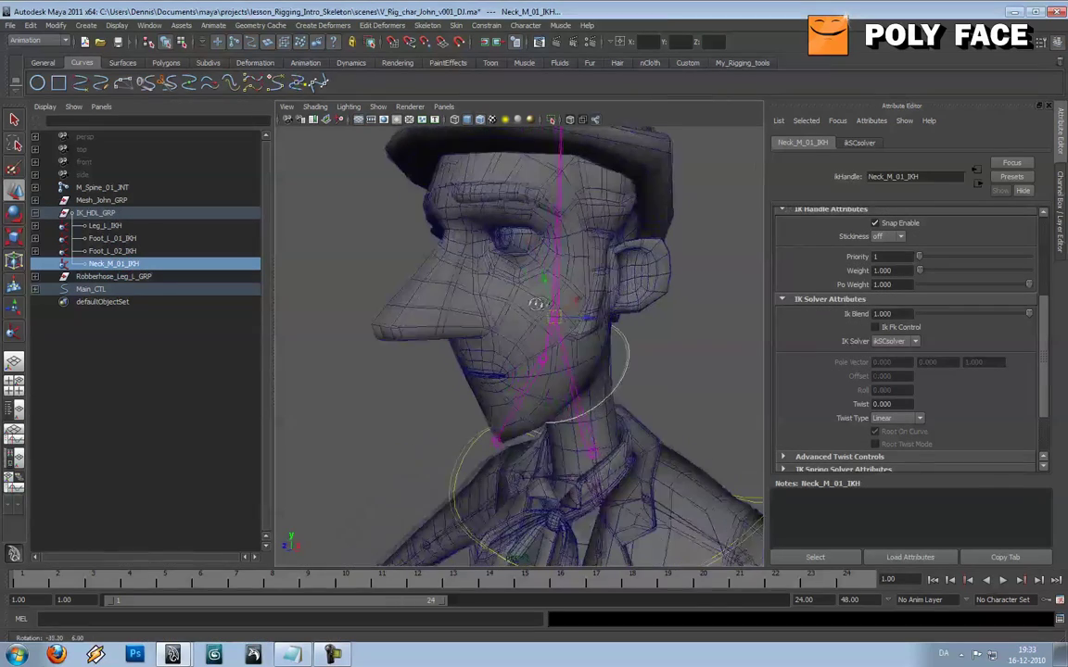
pyautogui.click(486, 25)
pyautogui.click(494, 44)
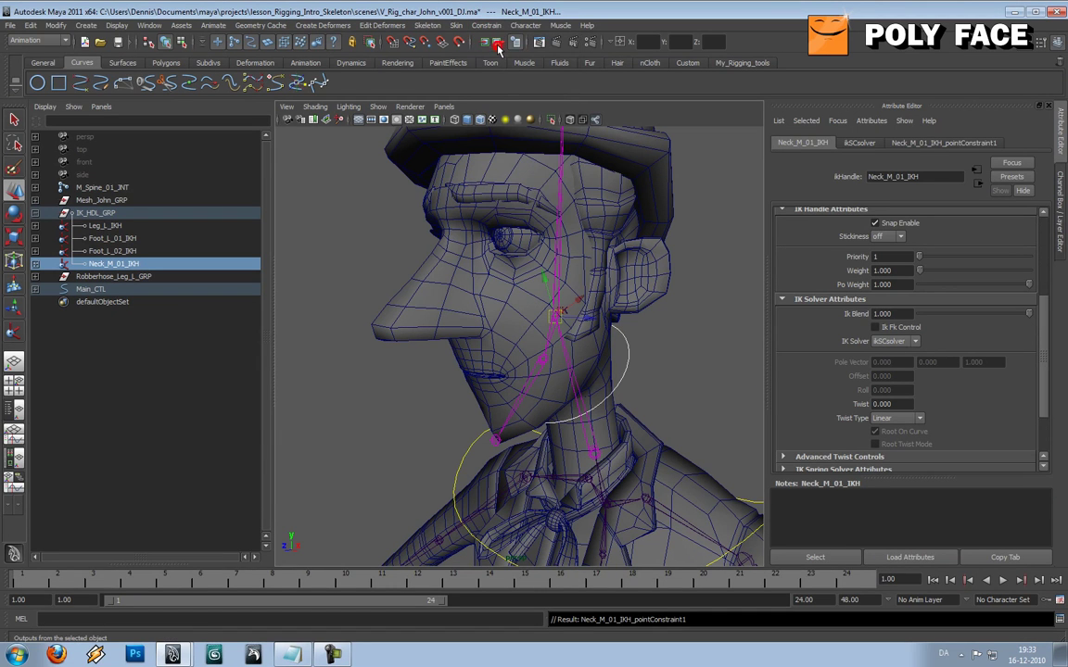
# Orient-constrain the M_Head_JNT joint to Head_CTL
pyautogui.click(559, 231)
pyautogui.keyDown('alt'); pyautogui.moveTo(550, 247); pyautogui.dragTo(613, 273); pyautogui.keyUp('alt')
pyautogui.click(617, 331)
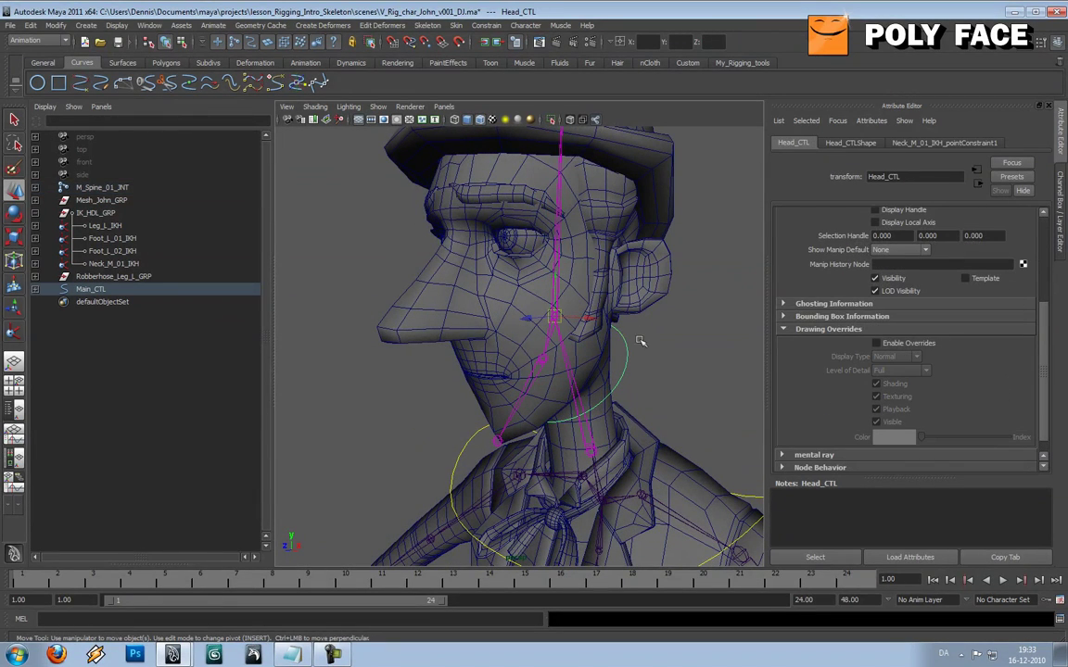
pyautogui.click(559, 198)
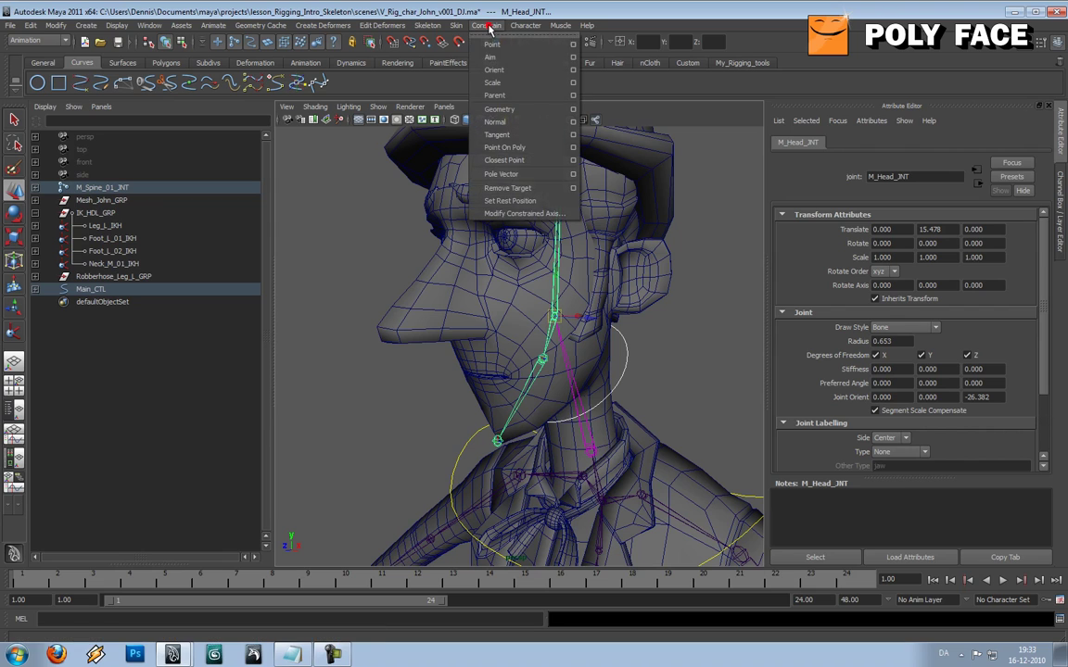
pyautogui.click(494, 70)
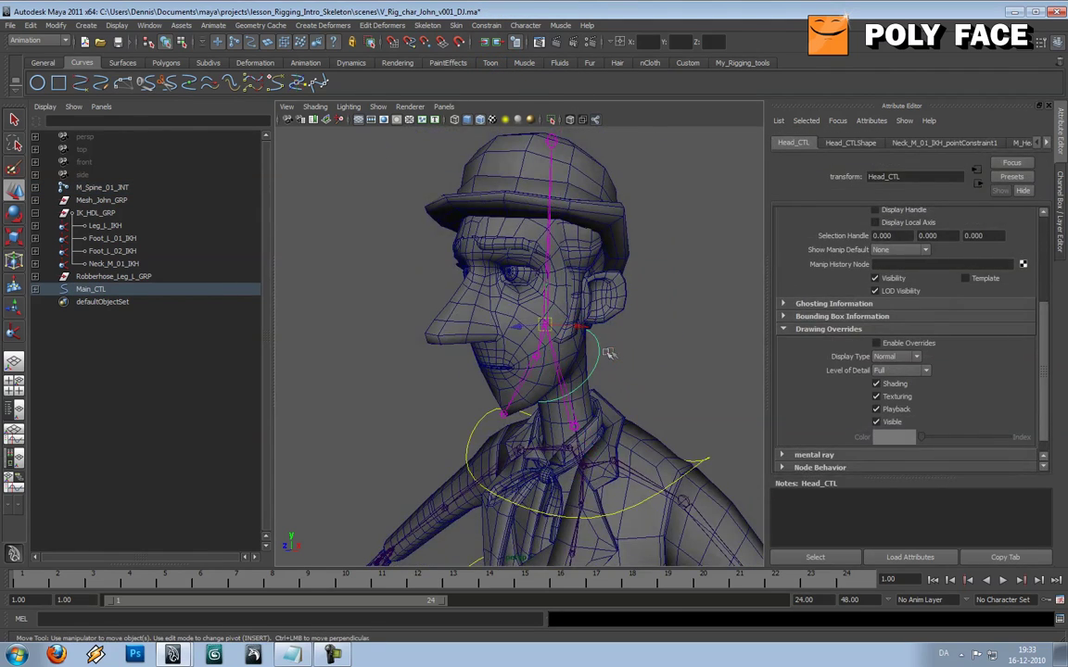
# Test Head_CTL by moving and rotating it in several directions to check the head and neck, and undo every test
pyautogui.keyDown('alt'); pyautogui.moveTo(608, 352); pyautogui.dragTo(539, 354); pyautogui.keyUp('alt')
pyautogui.press('e')
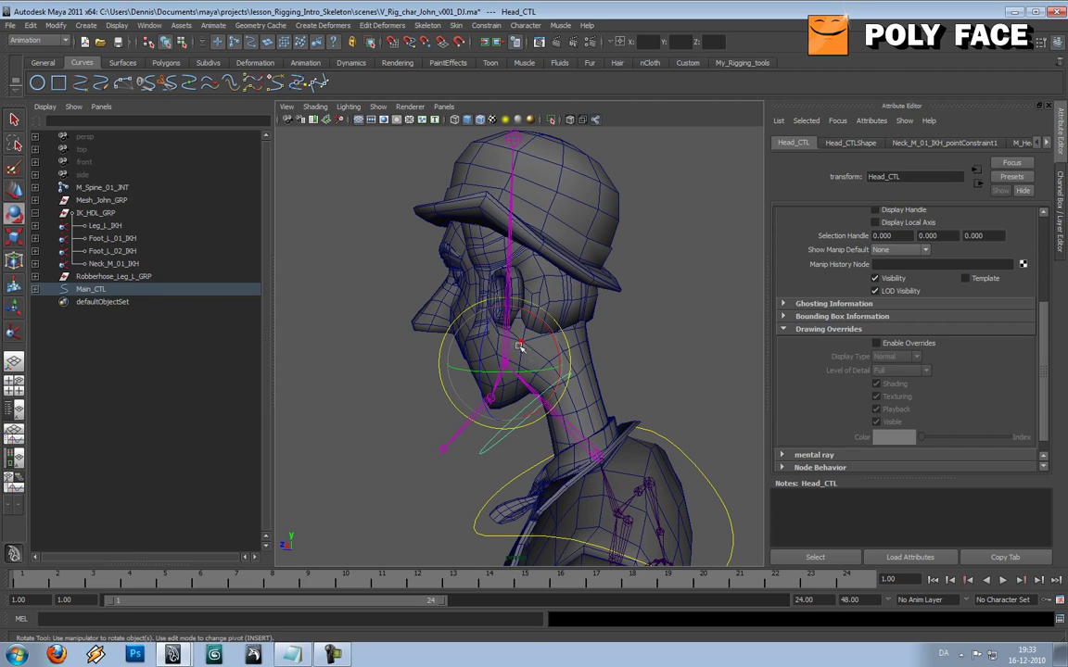
pyautogui.click(472, 317)
pyautogui.hotkey('ctrl', 'z')
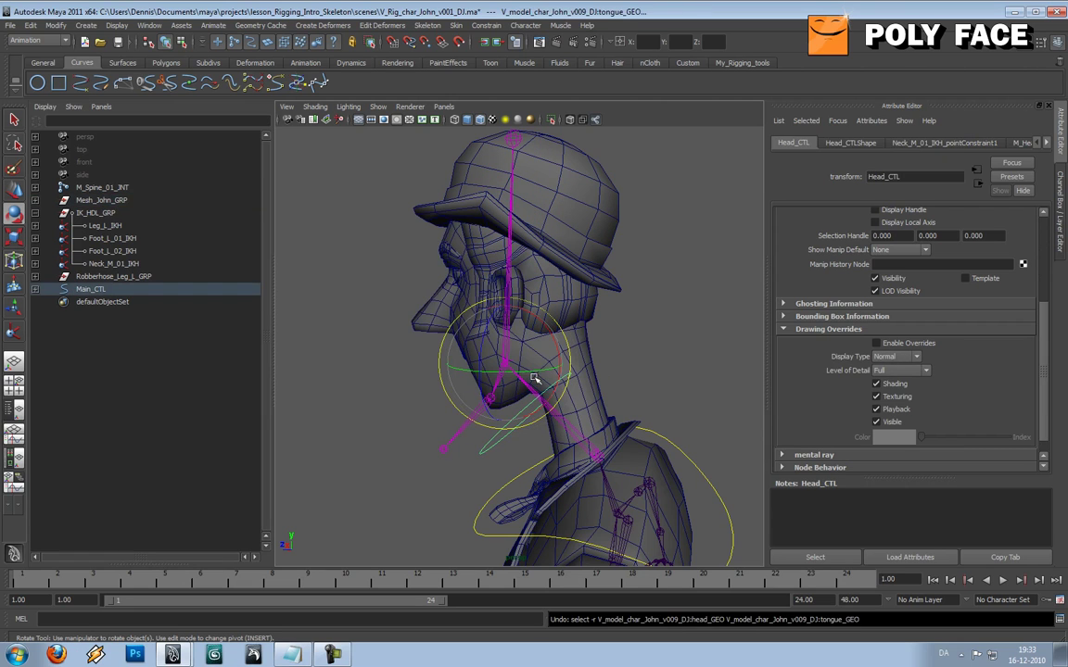
pyautogui.moveTo(534, 379)
pyautogui.mouseDown()
pyautogui.moveTo(533, 357)
pyautogui.moveTo(545, 380)
pyautogui.moveTo(619, 360)
pyautogui.moveTo(612, 320)
pyautogui.moveTo(624, 341)
pyautogui.mouseUp()
pyautogui.hotkey('ctrl', 'z')
pyautogui.hotkey('ctrl', 'z')
pyautogui.hotkey('ctrl', 'z')
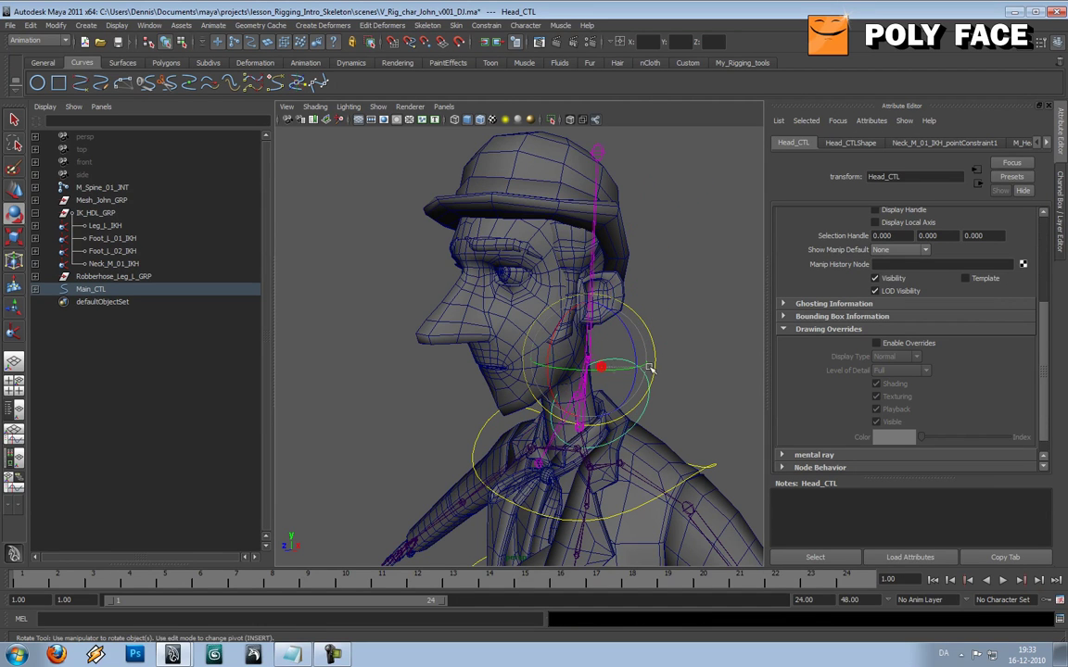
pyautogui.click(605, 371)
pyautogui.hotkey('ctrl', 'z')
pyautogui.moveTo(603, 369); pyautogui.dragTo(557, 369)
pyautogui.hotkey('ctrl', 'z')
pyautogui.moveTo(632, 341); pyautogui.dragTo(563, 328)
pyautogui.hotkey('ctrl', 'z')
pyautogui.hotkey('ctrl', 'z')
# Clear the selection and examine the hip area, checking Hips_CTL against the surrounding controls and the hip joints
pyautogui.moveTo(627, 350)
pyautogui.keyDown('alt'); pyautogui.mouseDown()
pyautogui.moveTo(686, 362)
pyautogui.moveTo(427, 359)
pyautogui.moveTo(593, 393)
pyautogui.moveTo(584, 472)
pyautogui.moveTo(609, 354)
pyautogui.moveTo(584, 371)
pyautogui.moveTo(663, 364)
pyautogui.moveTo(611, 360)
pyautogui.mouseUp(); pyautogui.keyUp('alt')
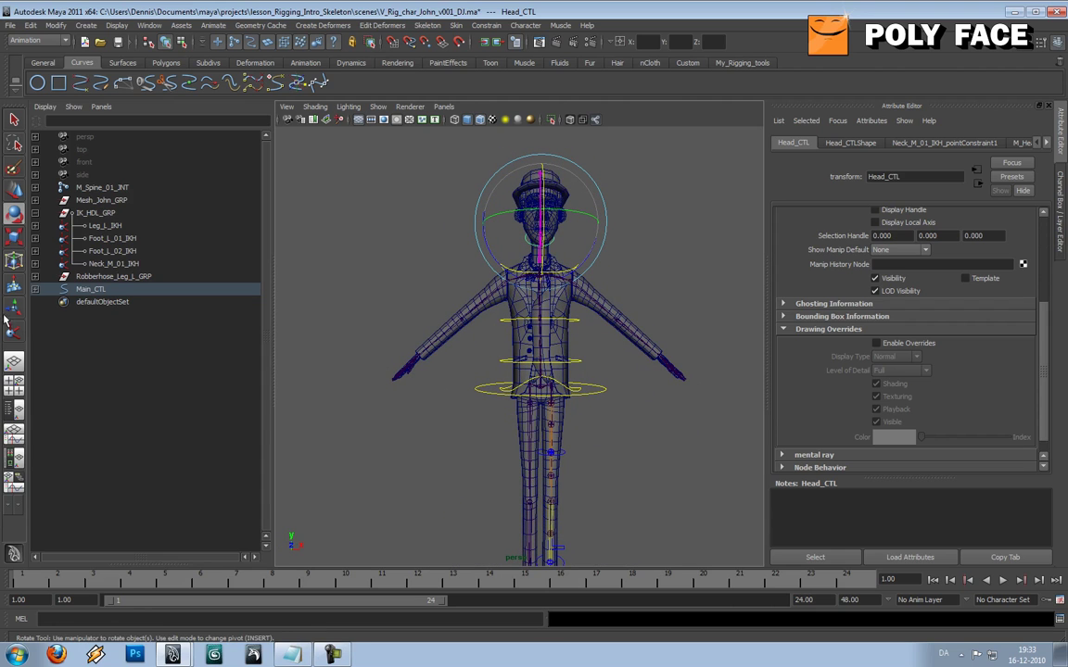
pyautogui.keyDown('alt'); pyautogui.moveTo(463, 313); pyautogui.dragTo(443, 312); pyautogui.keyUp('alt')
pyautogui.click(391, 257)
pyautogui.keyDown('alt'); pyautogui.moveTo(536, 334); pyautogui.dragTo(489, 351); pyautogui.keyUp('alt')
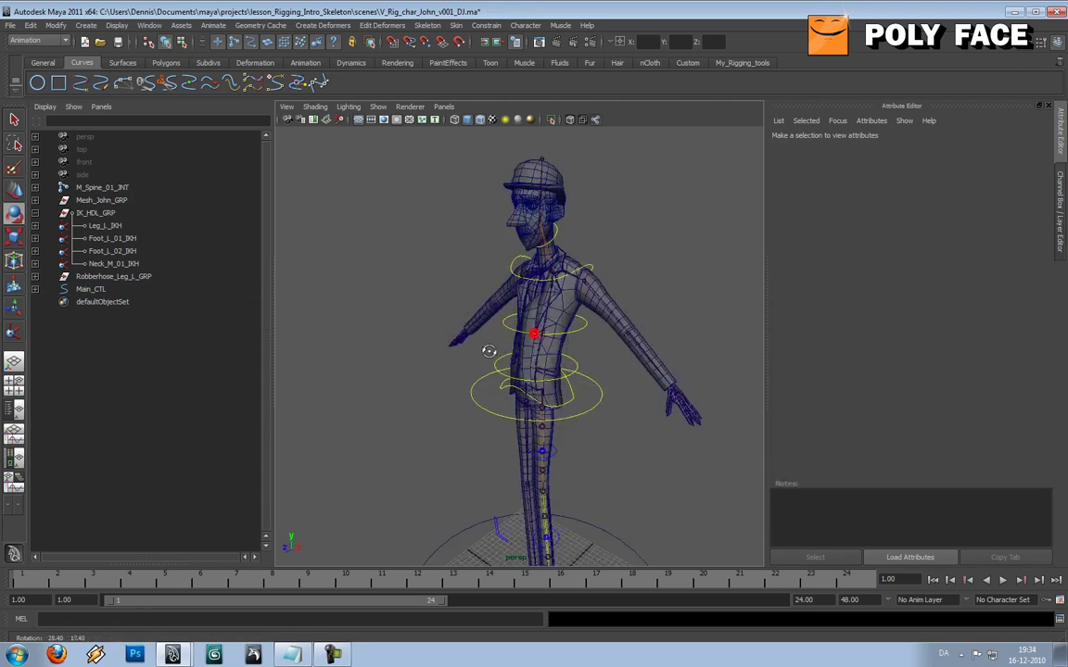
pyautogui.scroll(5, 548, 381)
pyautogui.keyDown('alt'); pyautogui.moveTo(548, 381); pyautogui.dragTo(546, 322, button='middle'); pyautogui.keyUp('alt')
pyautogui.keyDown('alt'); pyautogui.moveTo(498, 365); pyautogui.dragTo(502, 356, button='middle'); pyautogui.keyUp('alt')
pyautogui.keyDown('alt'); pyautogui.moveTo(501, 356); pyautogui.dragTo(534, 318); pyautogui.keyUp('alt')
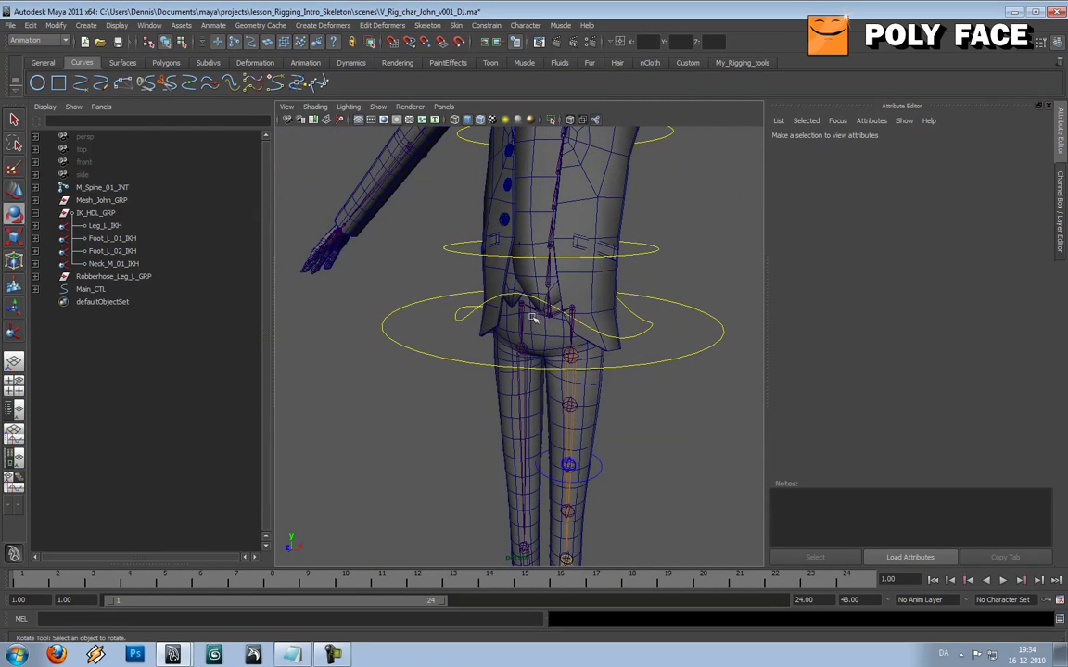
pyautogui.click(455, 317)
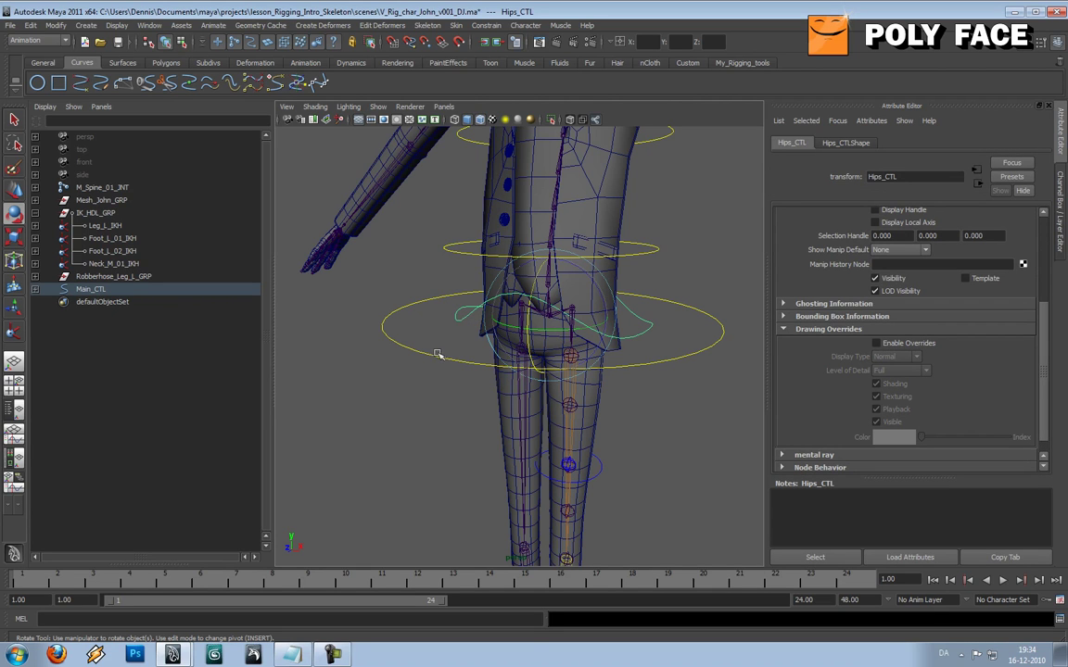
pyautogui.click(438, 339)
pyautogui.keyDown('alt'); pyautogui.moveTo(496, 334); pyautogui.dragTo(518, 323, button='right'); pyautogui.keyUp('alt')
pyautogui.keyDown('alt'); pyautogui.moveTo(518, 324); pyautogui.dragTo(469, 293); pyautogui.keyUp('alt')
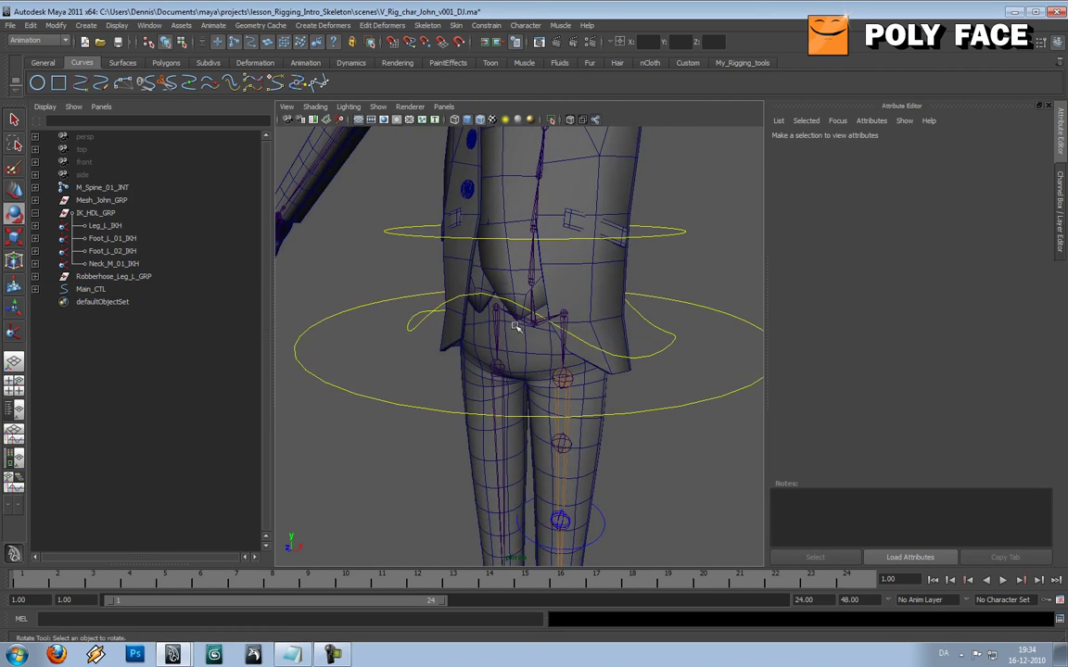
# Parent-constrain the L_Hip_JNT joint to Hips_CTL
pyautogui.click(638, 355)
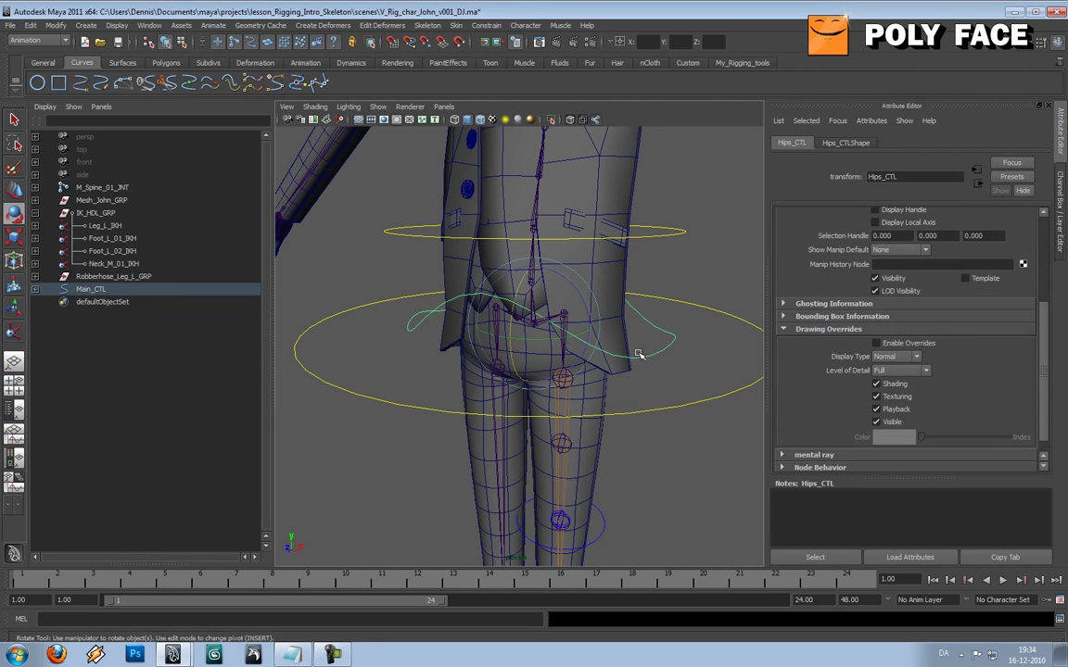
pyautogui.press('w')
pyautogui.keyDown('alt'); pyautogui.moveTo(639, 354); pyautogui.dragTo(563, 300); pyautogui.keyUp('alt')
pyautogui.click(564, 321)
pyautogui.click(487, 25)
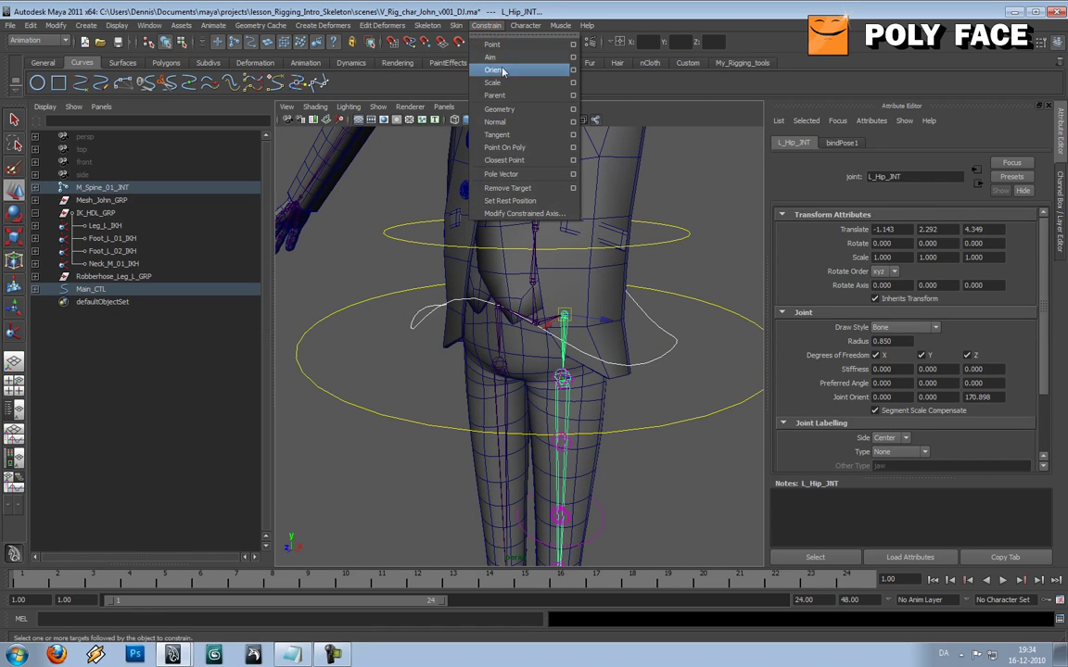
pyautogui.click(501, 96)
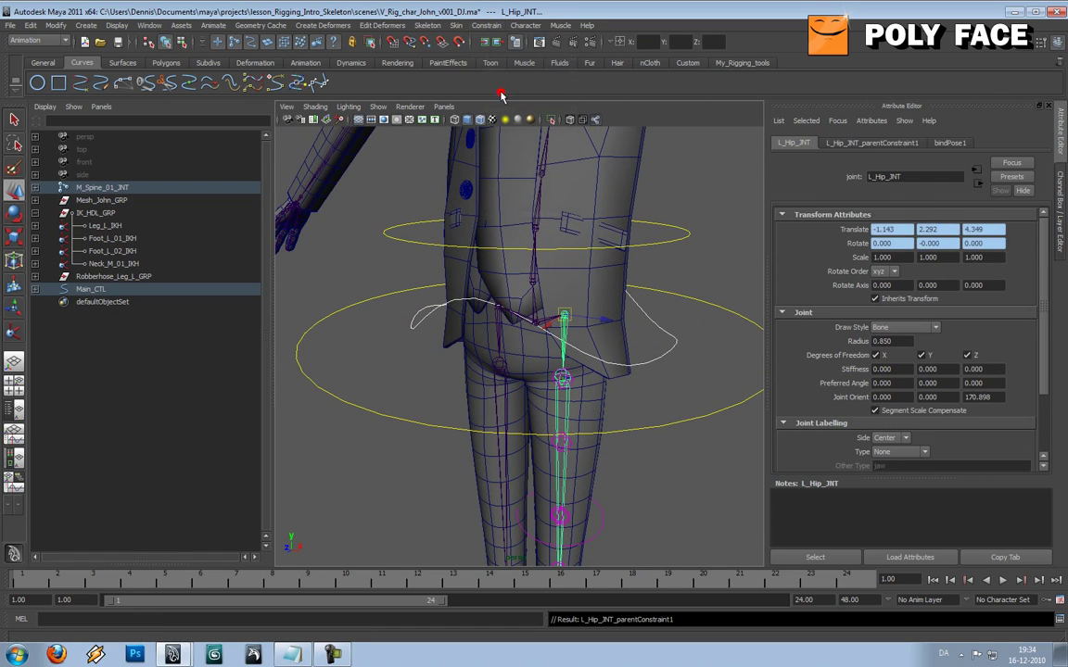
# Test-rotate Hips_CTL to check the left hip joint, undo the rotation, and clear the selection
pyautogui.click(675, 342)
pyautogui.press('e')
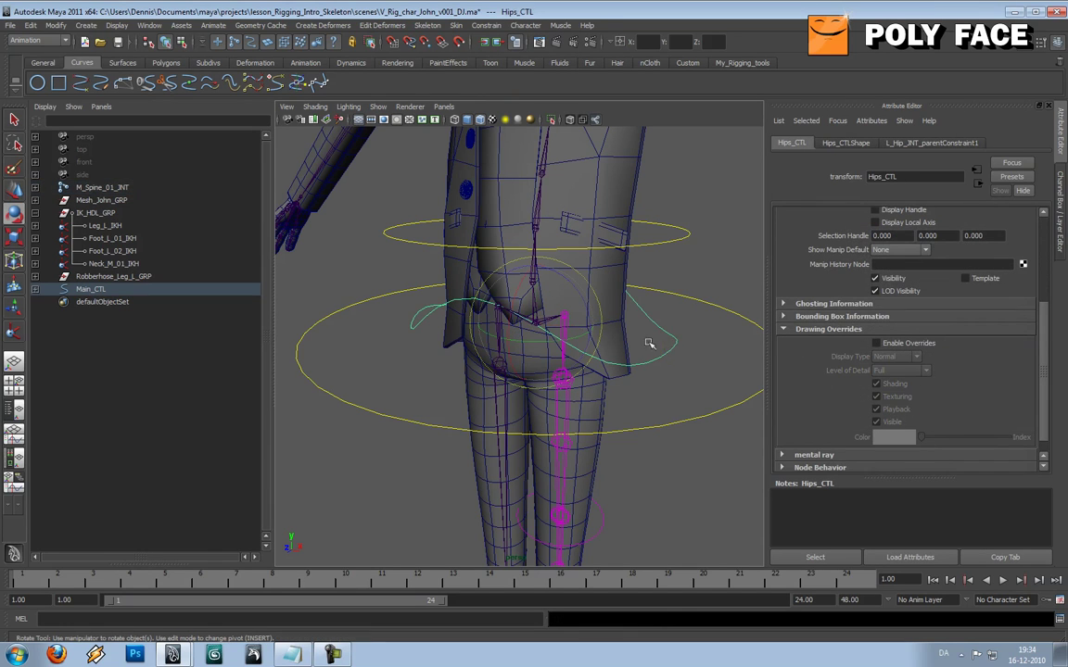
pyautogui.moveTo(589, 303); pyautogui.dragTo(568, 338)
pyautogui.hotkey('ctrl', 'z')
pyautogui.click(392, 346)
# Parent-constrain the R_Hip_JNT joint to Hips_CTL
pyautogui.click(431, 316)
pyautogui.press('w')
pyautogui.keyDown('shift'); pyautogui.click(498, 330); pyautogui.keyUp('shift')
pyautogui.click(500, 331)
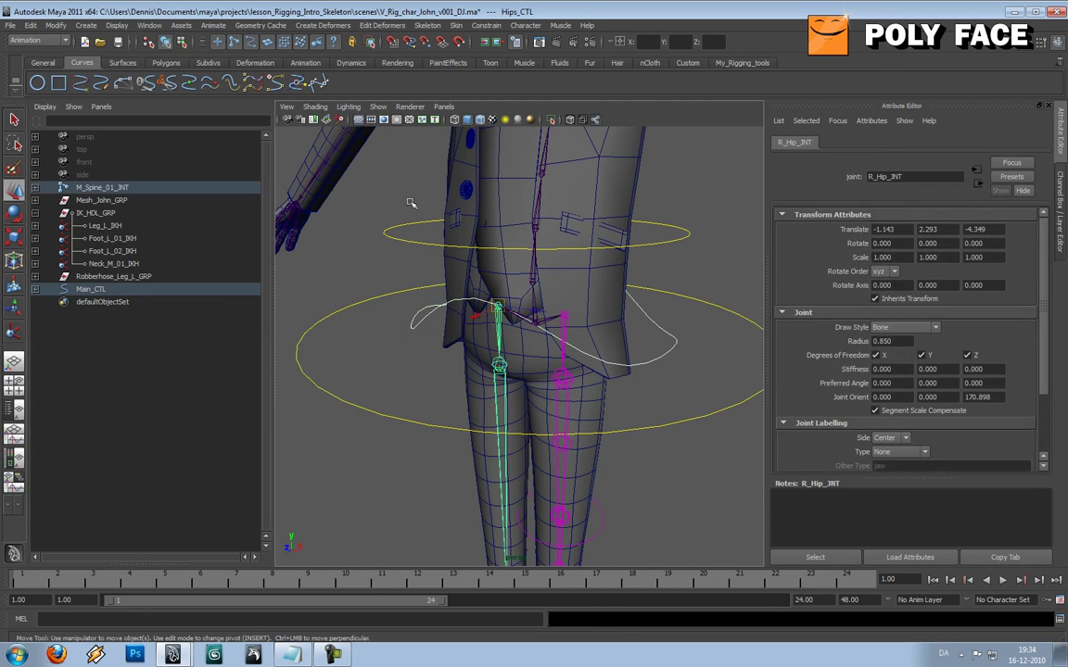
pyautogui.click(457, 27)
pyautogui.moveTo(480, 33)
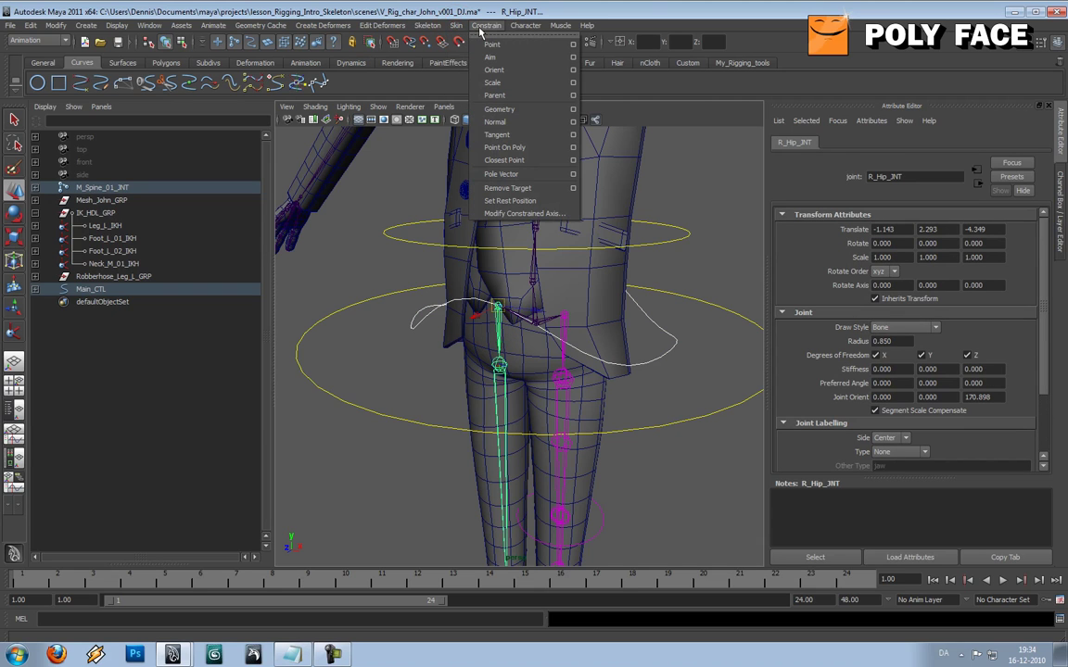
pyautogui.click(494, 95)
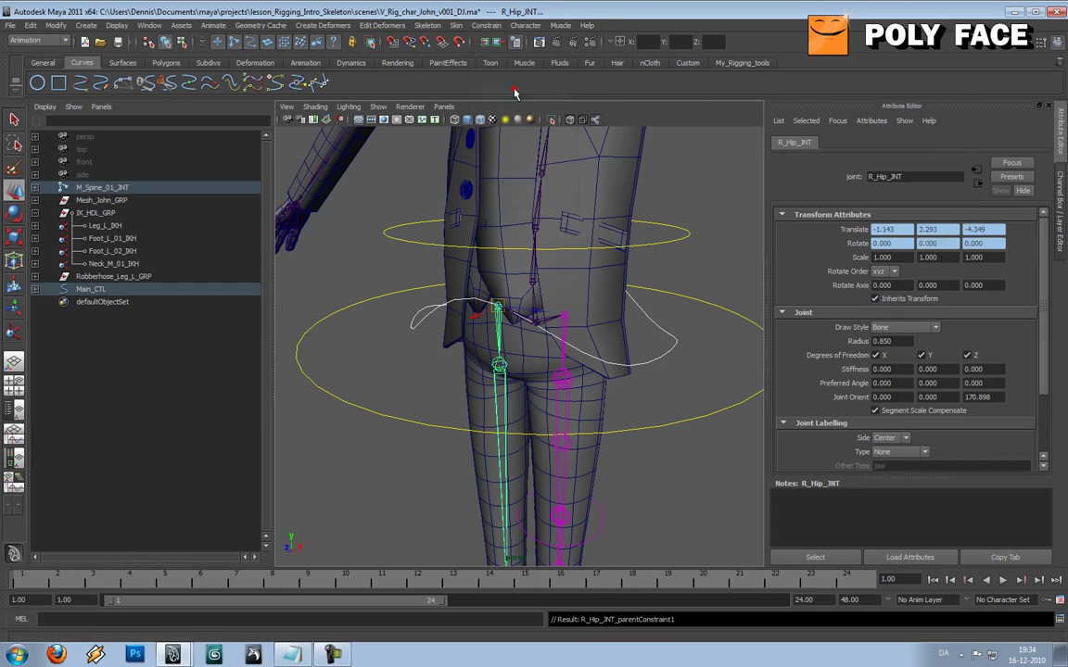
# Test-rotate Hips_CTL to check that both hip joints follow, undo the rotation, and clear the selection
pyautogui.click(678, 339)
pyautogui.scroll(-3, 681, 304)
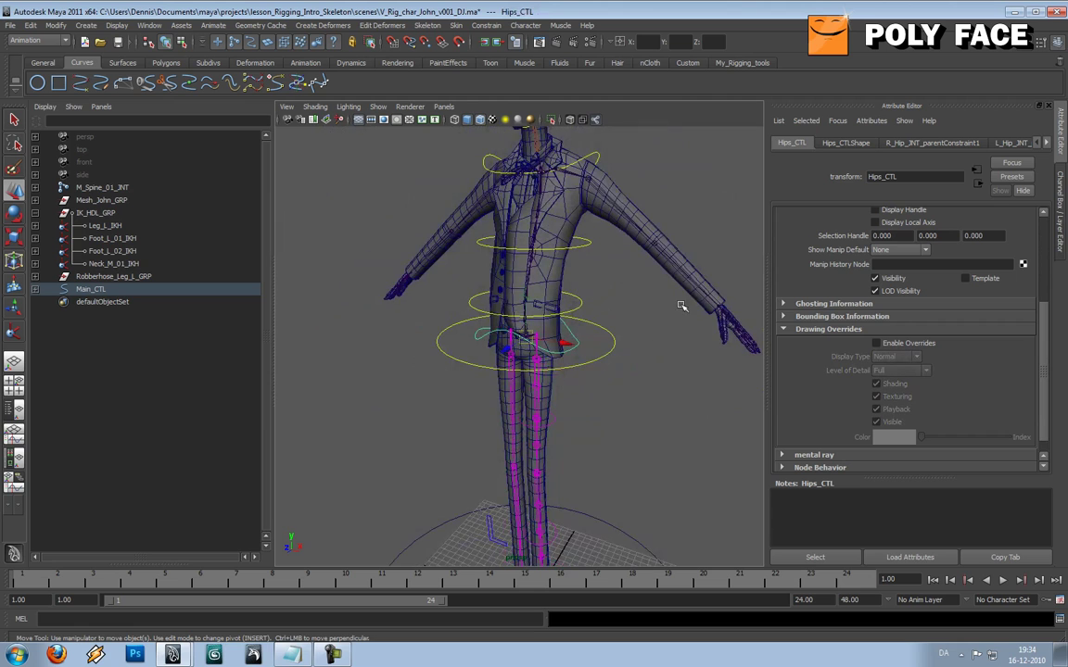
pyautogui.keyDown('alt'); pyautogui.moveTo(684, 304); pyautogui.dragTo(597, 381); pyautogui.keyUp('alt')
pyautogui.press('e')
pyautogui.scroll(-3, 612, 383)
pyautogui.hotkey('ctrl', 'z')
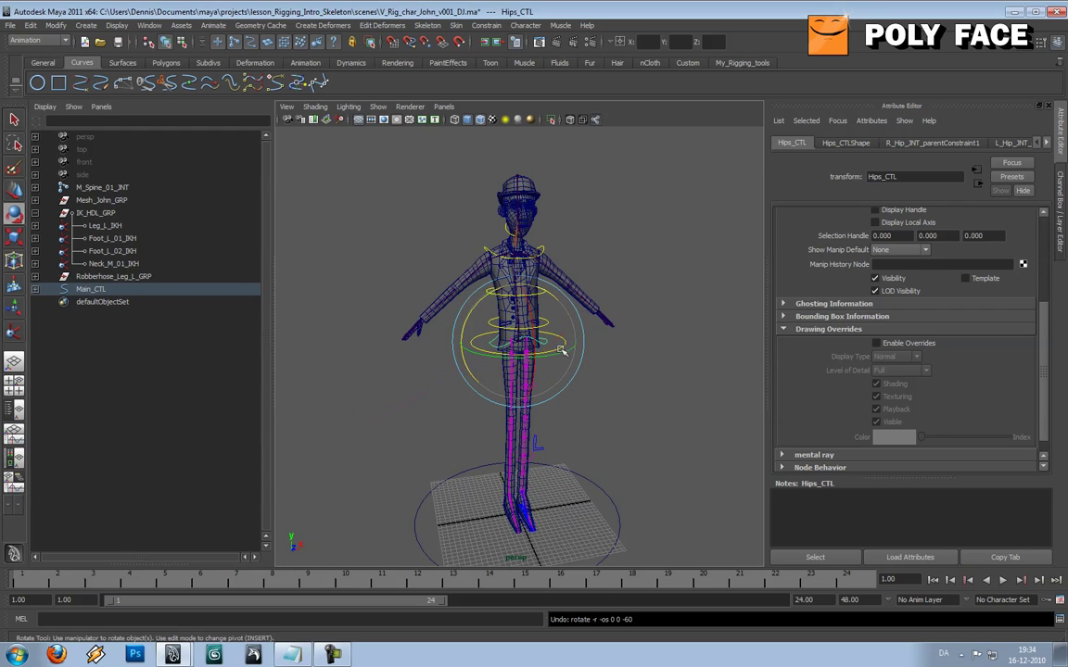
pyautogui.click(667, 410)
pyautogui.keyDown('alt'); pyautogui.moveTo(667, 410); pyautogui.dragTo(619, 375); pyautogui.keyUp('alt')
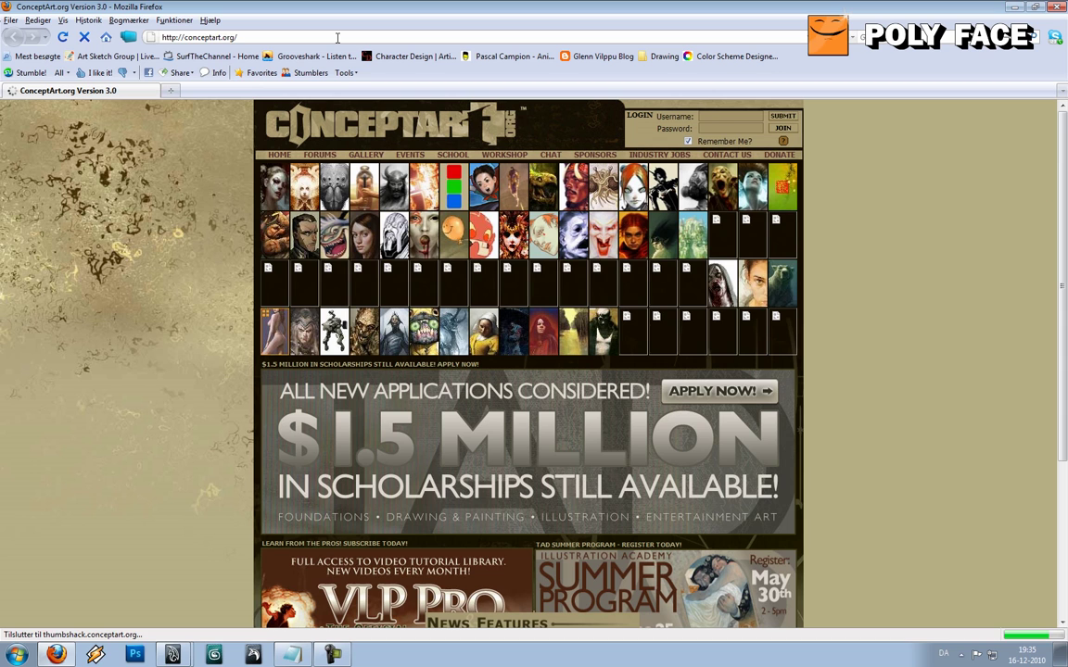
# Switch to Firefox, load poly-face.com, and look over its home page
pyautogui.click(337, 37)
pyautogui.write('poly-face.')
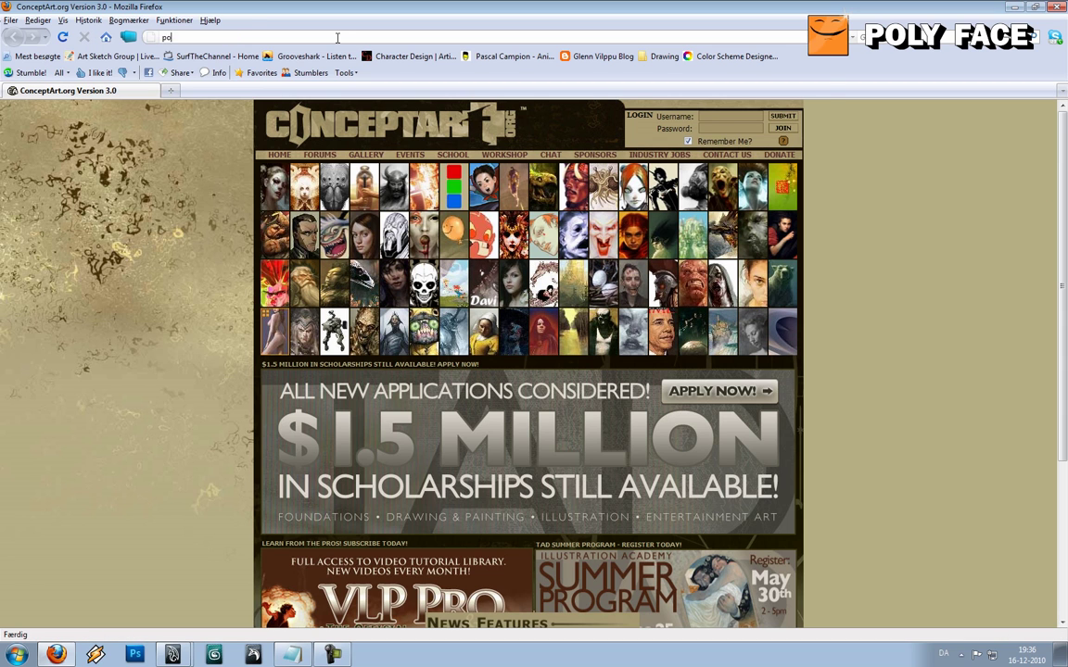
pyautogui.write('com')
pyautogui.press('Return')
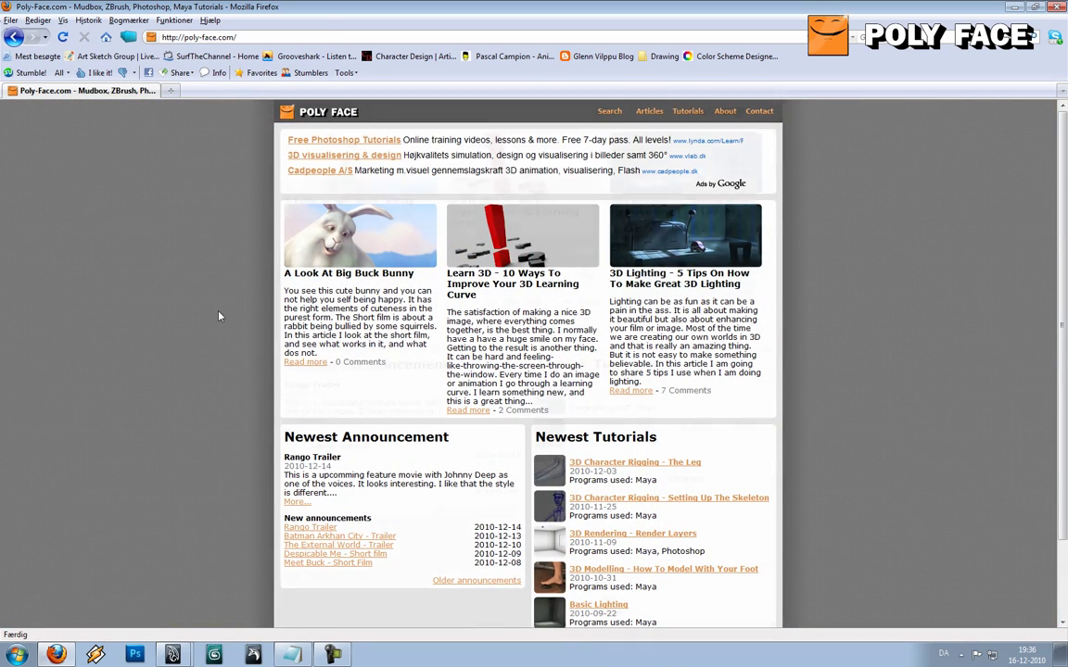
pyautogui.scroll(-3, 219, 313)
pyautogui.scroll(3, 219, 313)
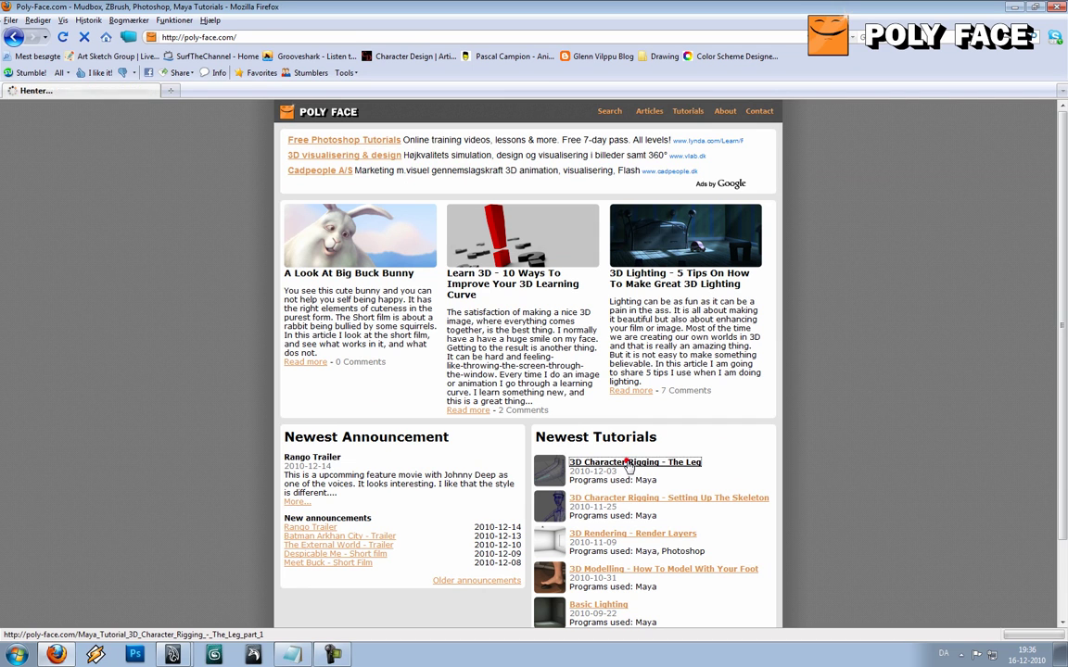
# Open the "3D Character Rigging - The Leg" tutorial and look through its description, parts list, sharing options, and comments
pyautogui.click(630, 463)
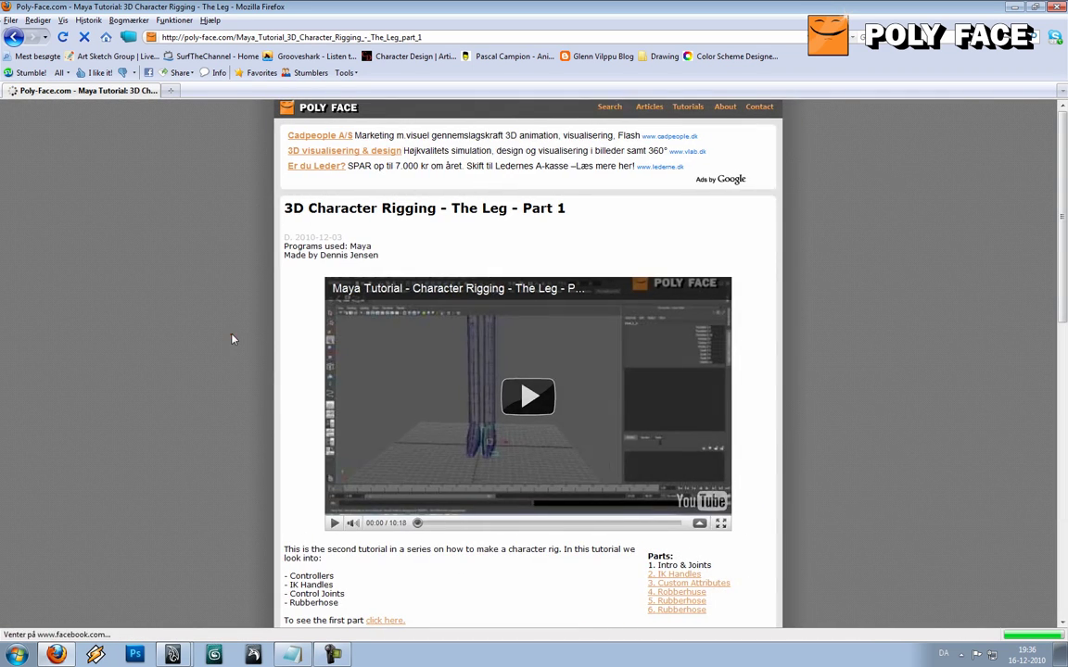
pyautogui.click(233, 339)
pyautogui.scroll(-4, 232, 339)
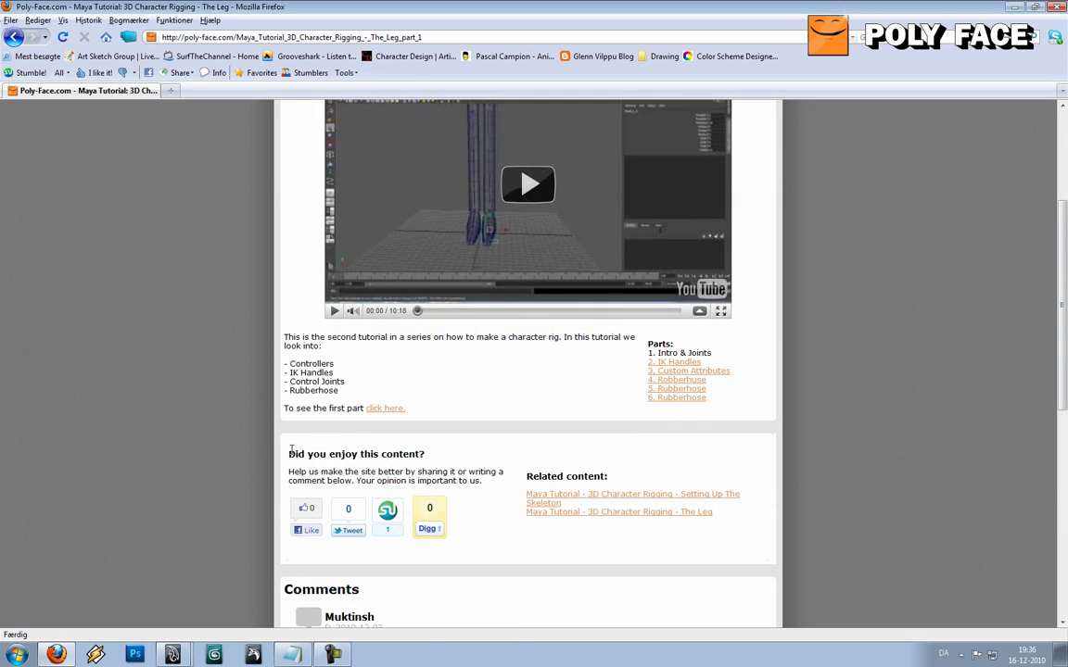
pyautogui.moveTo(291, 454); pyautogui.dragTo(486, 519)
pyautogui.click(483, 518)
pyautogui.scroll(-2, 251, 437)
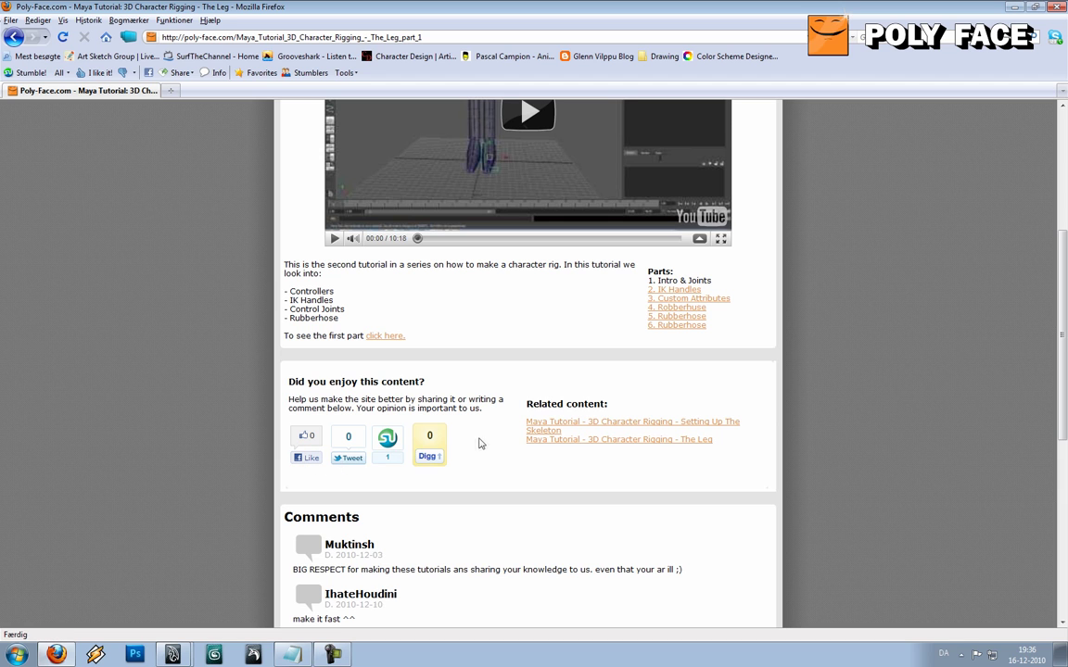
pyautogui.scroll(-5, 479, 439)
pyautogui.scroll(6, 481, 443)
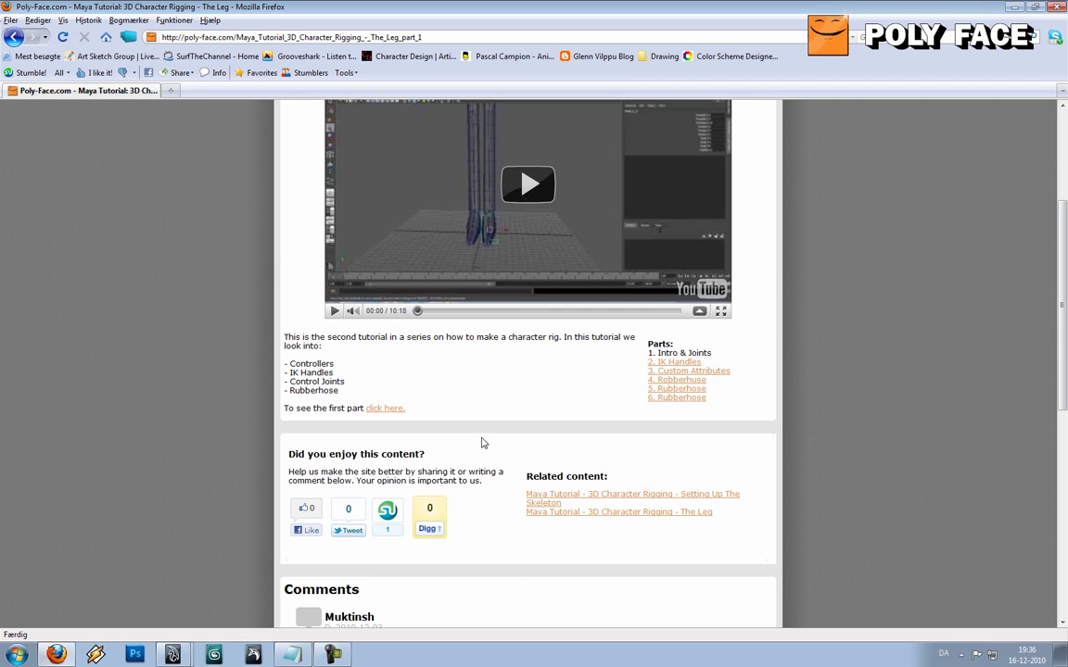
pyautogui.scroll(-7, 481, 442)
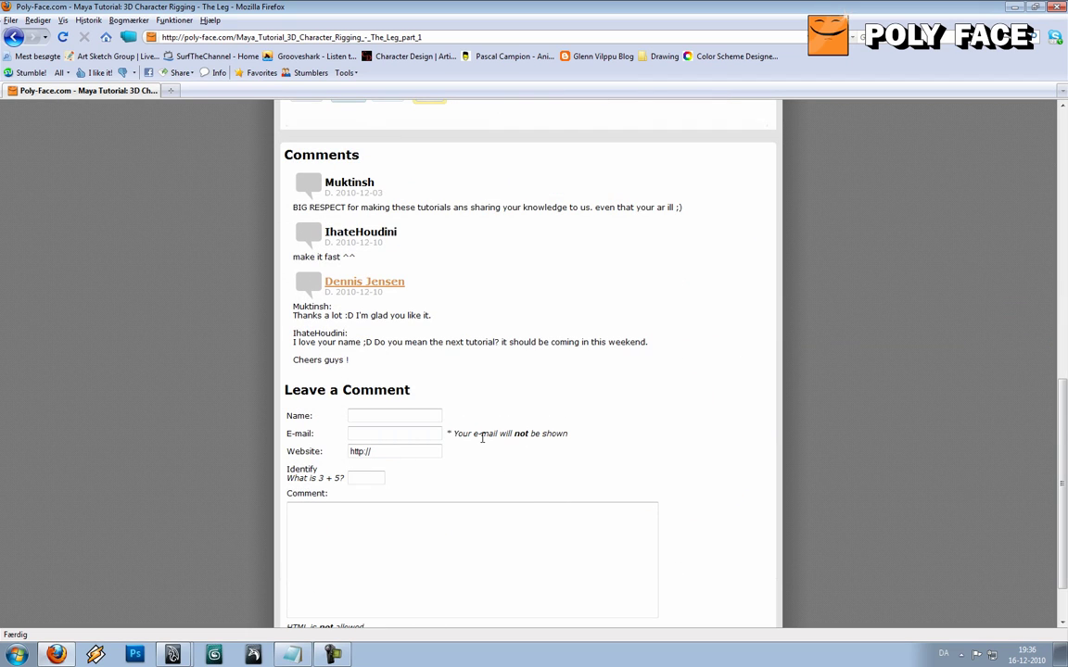
pyautogui.scroll(1, 481, 440)
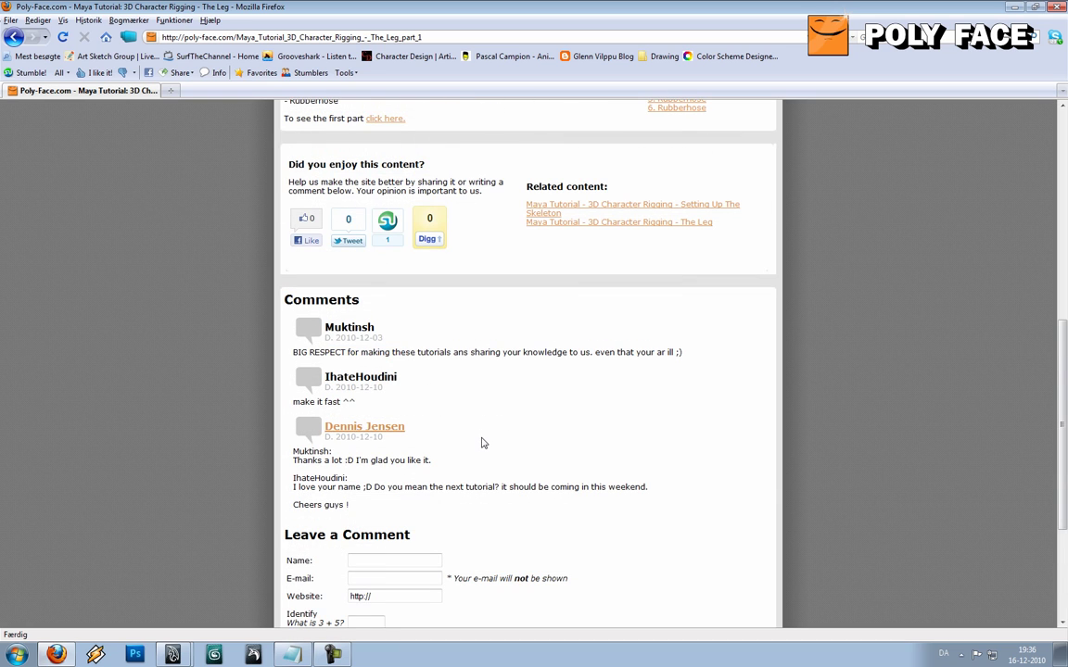
pyautogui.scroll(10, 482, 443)
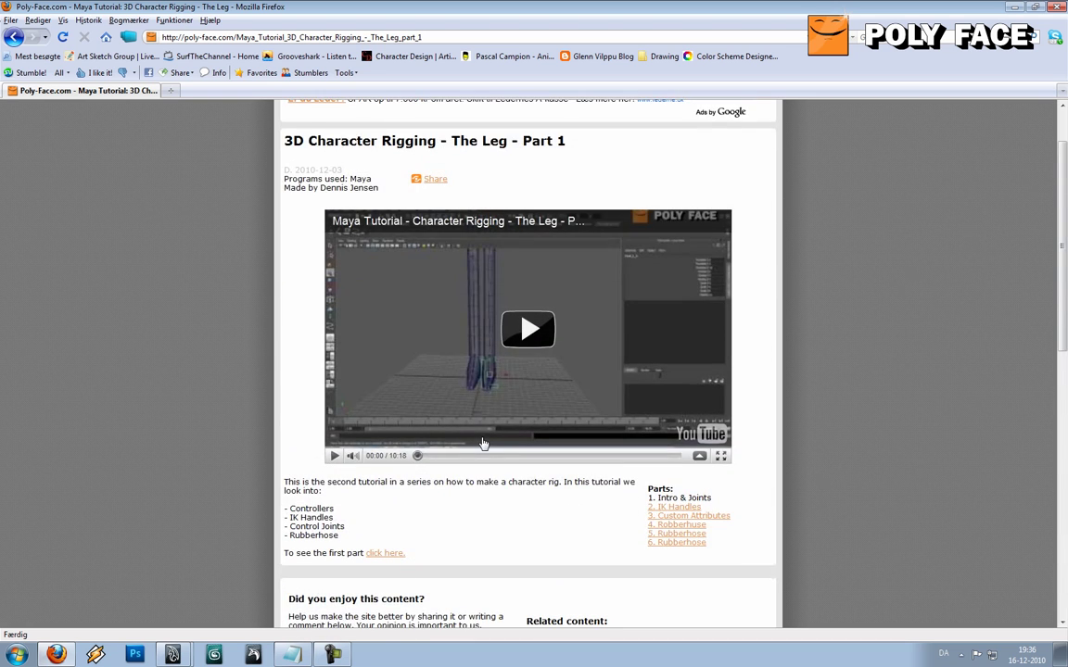
# Return to the Poly Face home page and look through the PolyFacecom YouTube channel's videos, profile, and comments
pyautogui.click(369, 128)
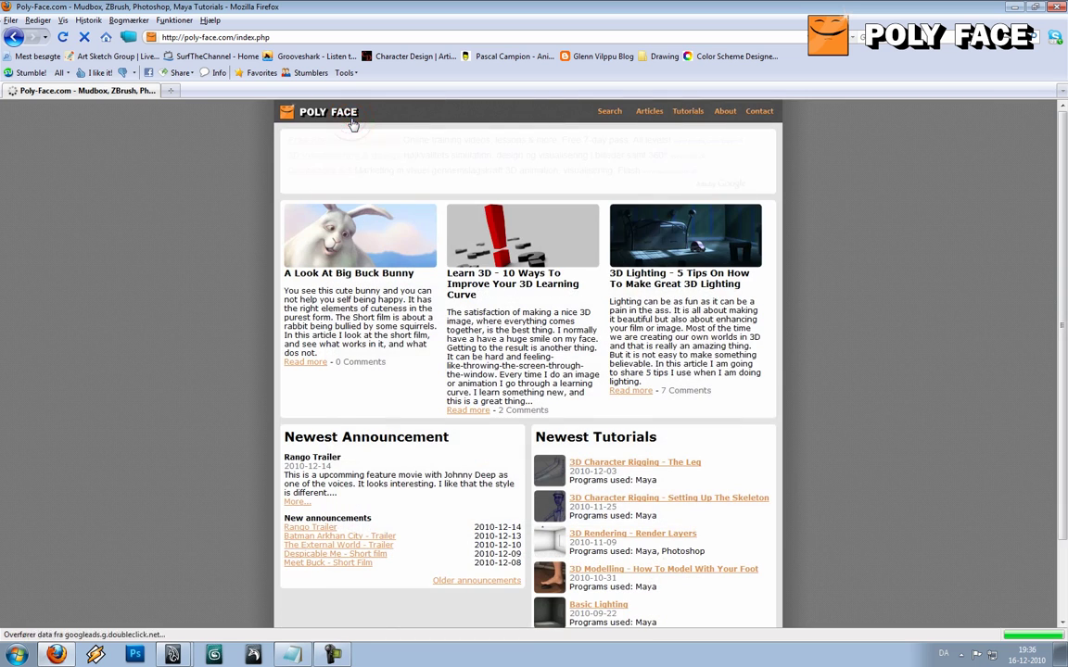
pyautogui.scroll(-3, 203, 317)
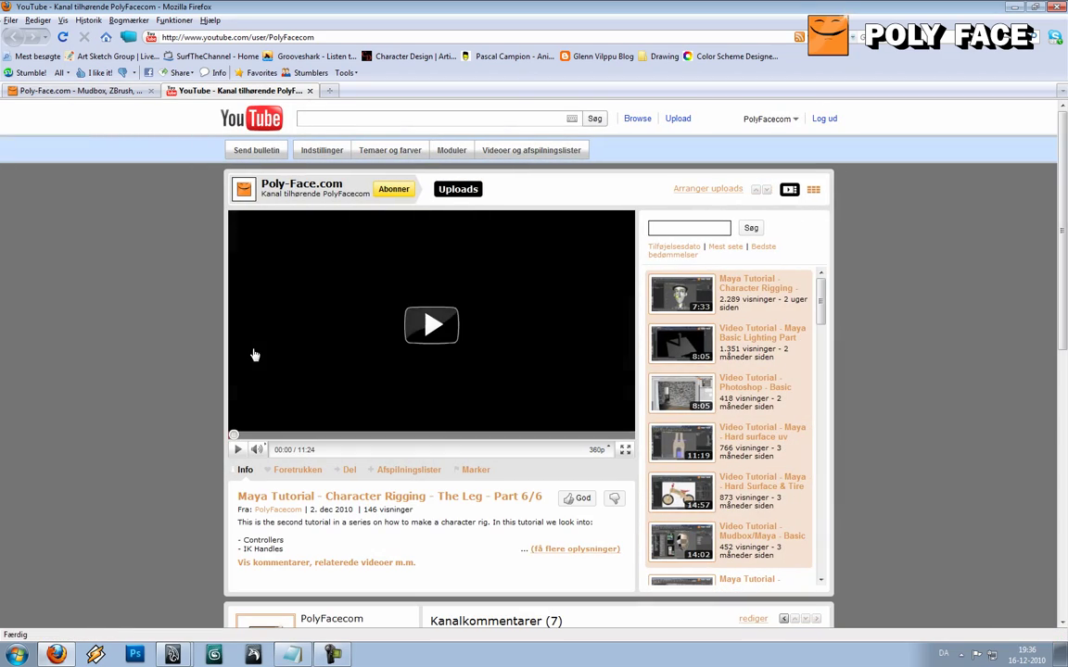
pyautogui.scroll(-5, 129, 335)
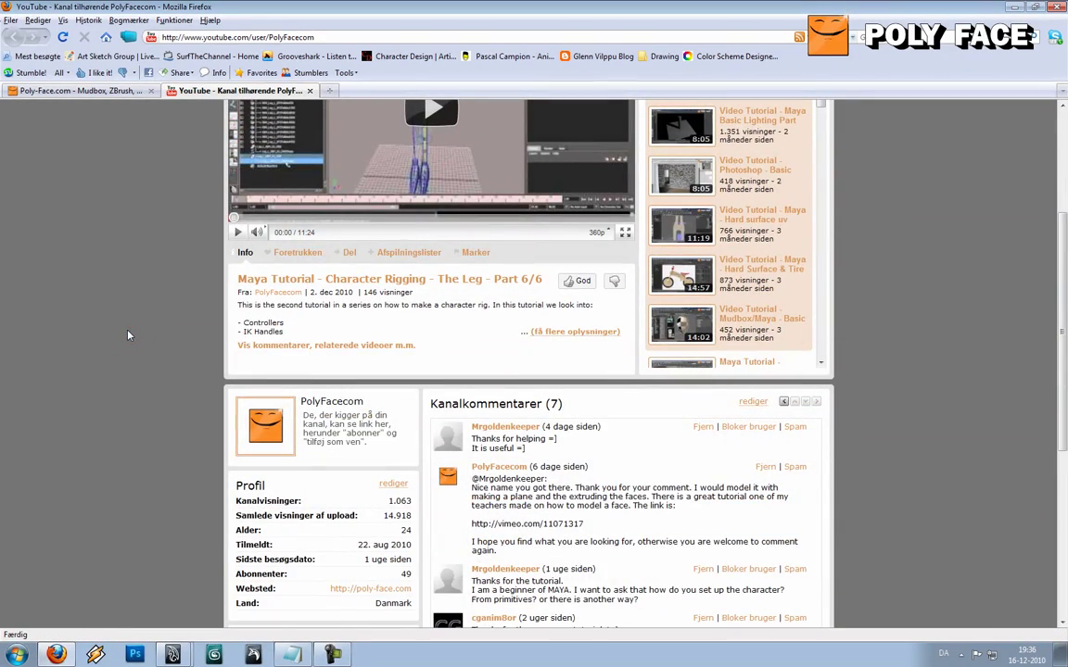
pyautogui.scroll(-6, 129, 335)
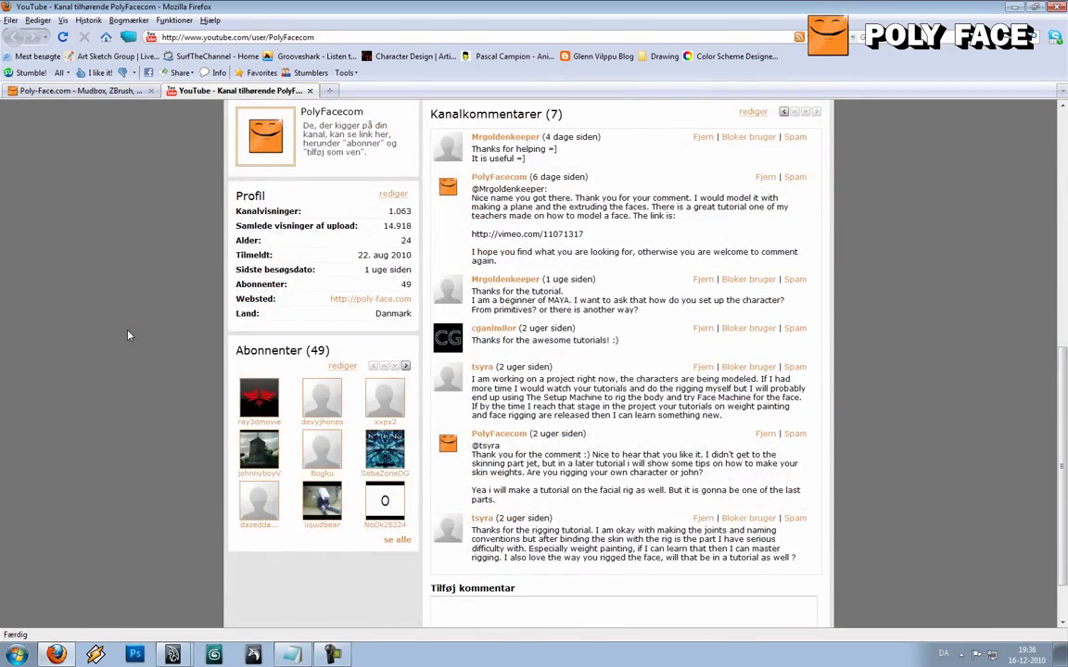
pyautogui.scroll(11, 129, 335)
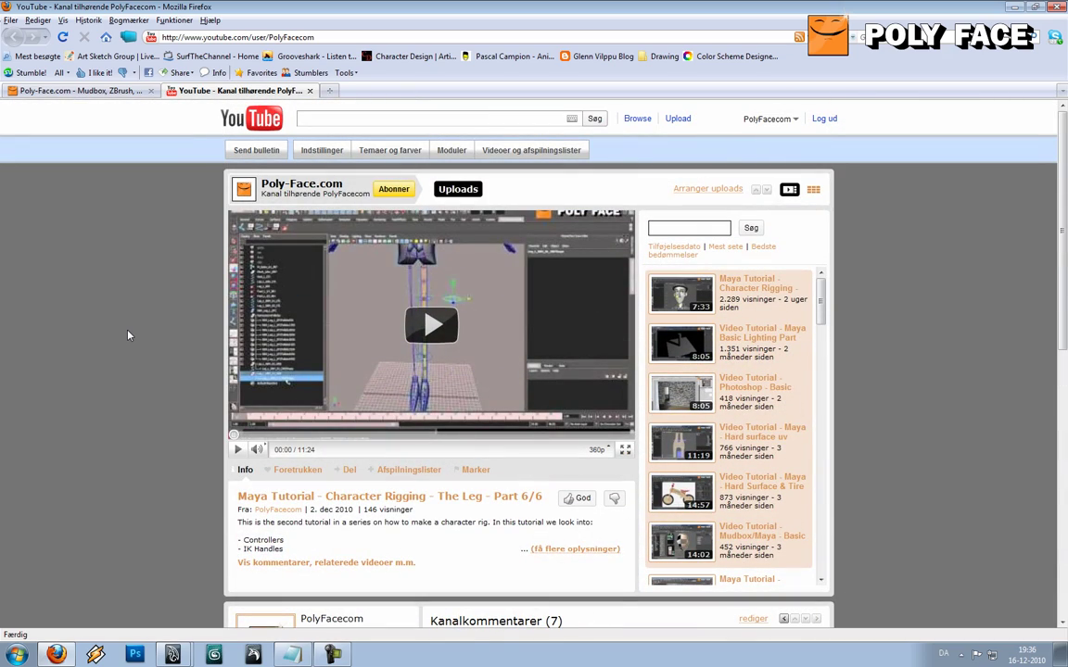
pyautogui.scroll(-5, 129, 335)
pyautogui.scroll(5, 129, 335)
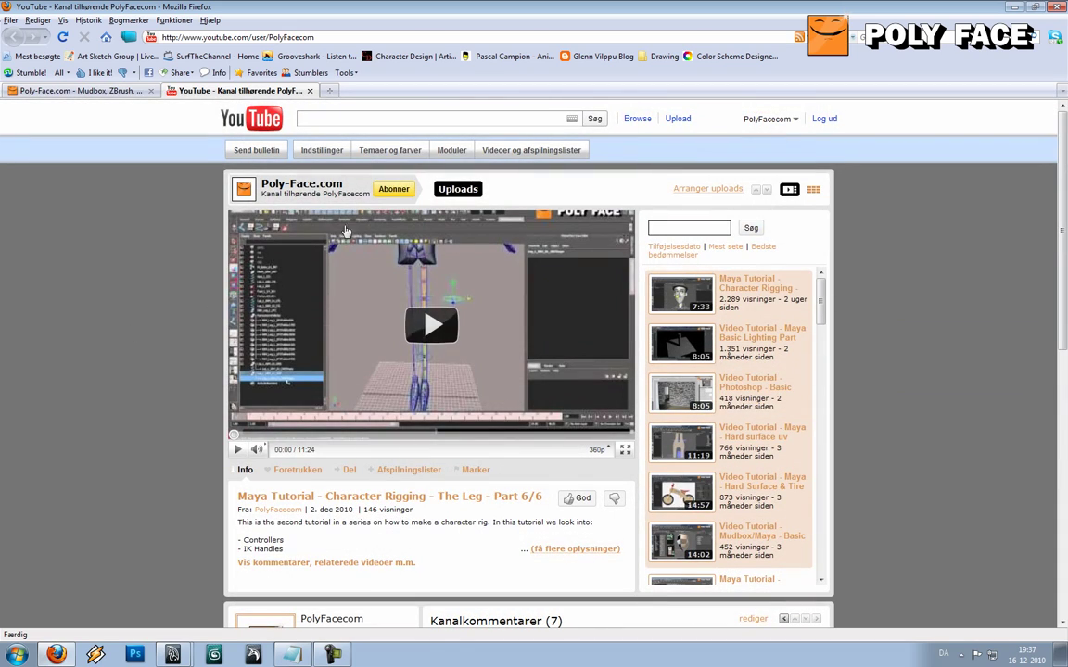